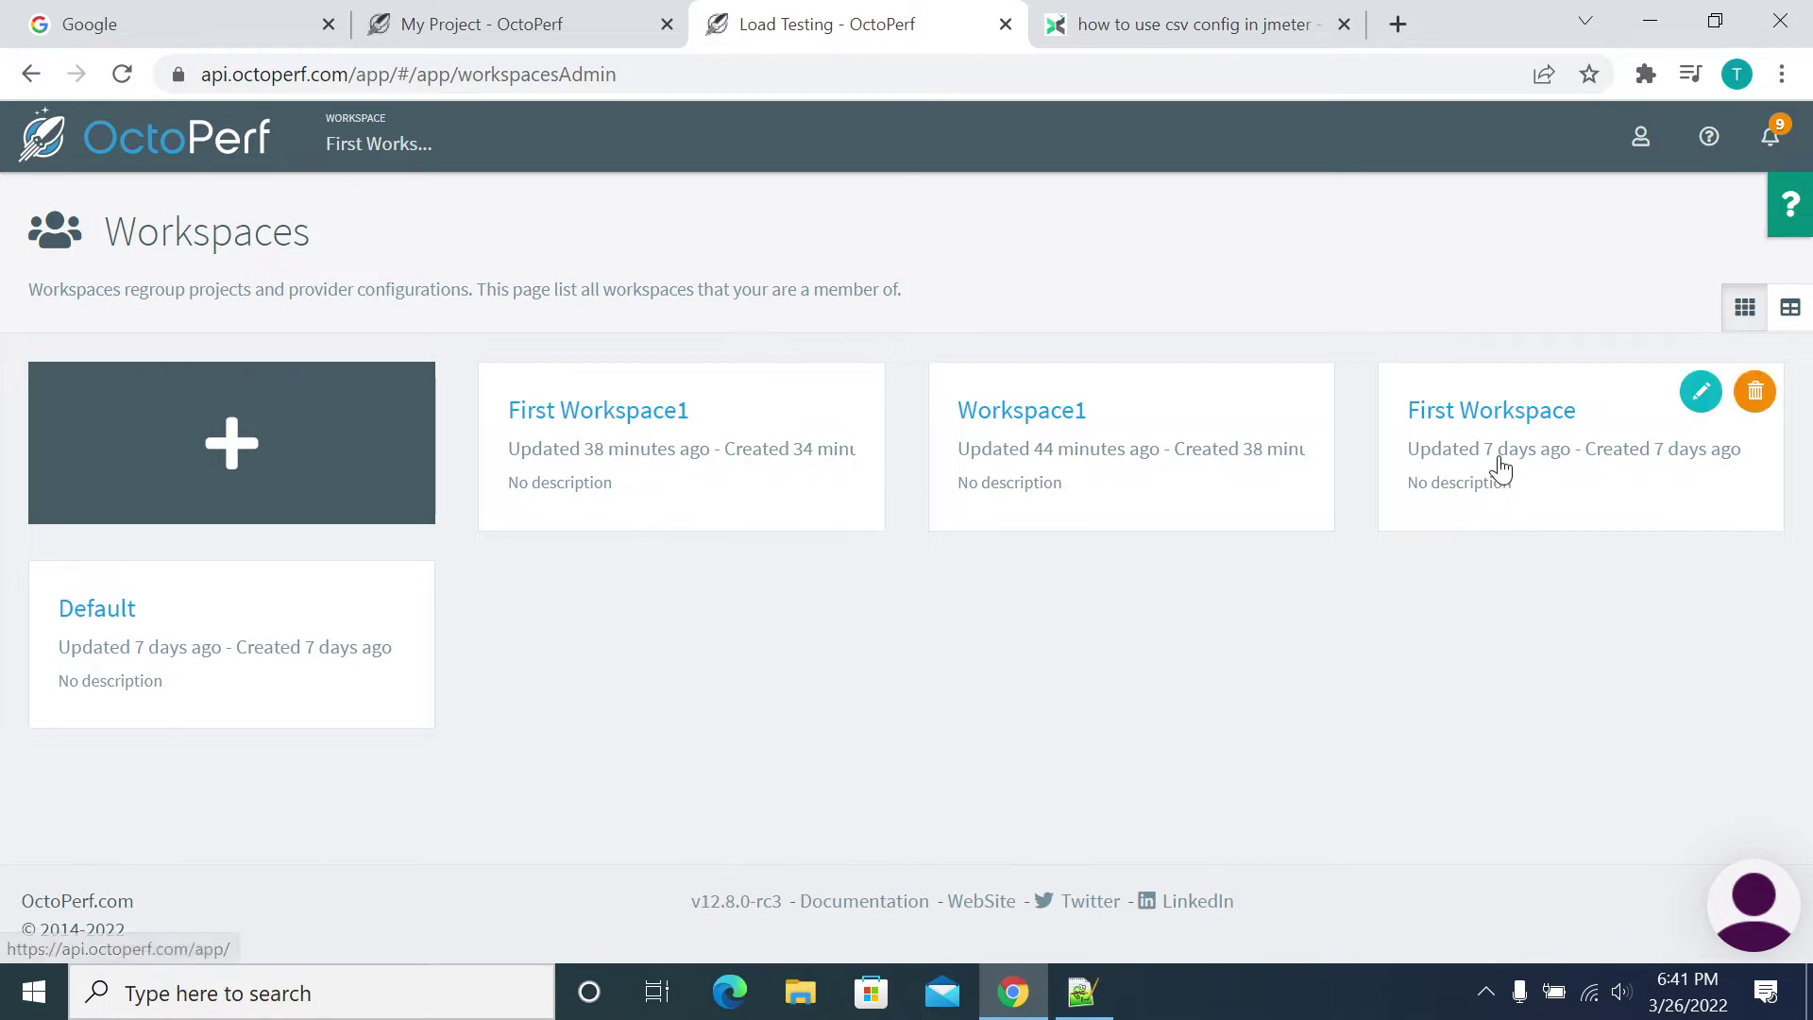
Open My Project in First Workspace and go to the design of its taskincomeplete.com virtual user.
left_click(1405, 525)
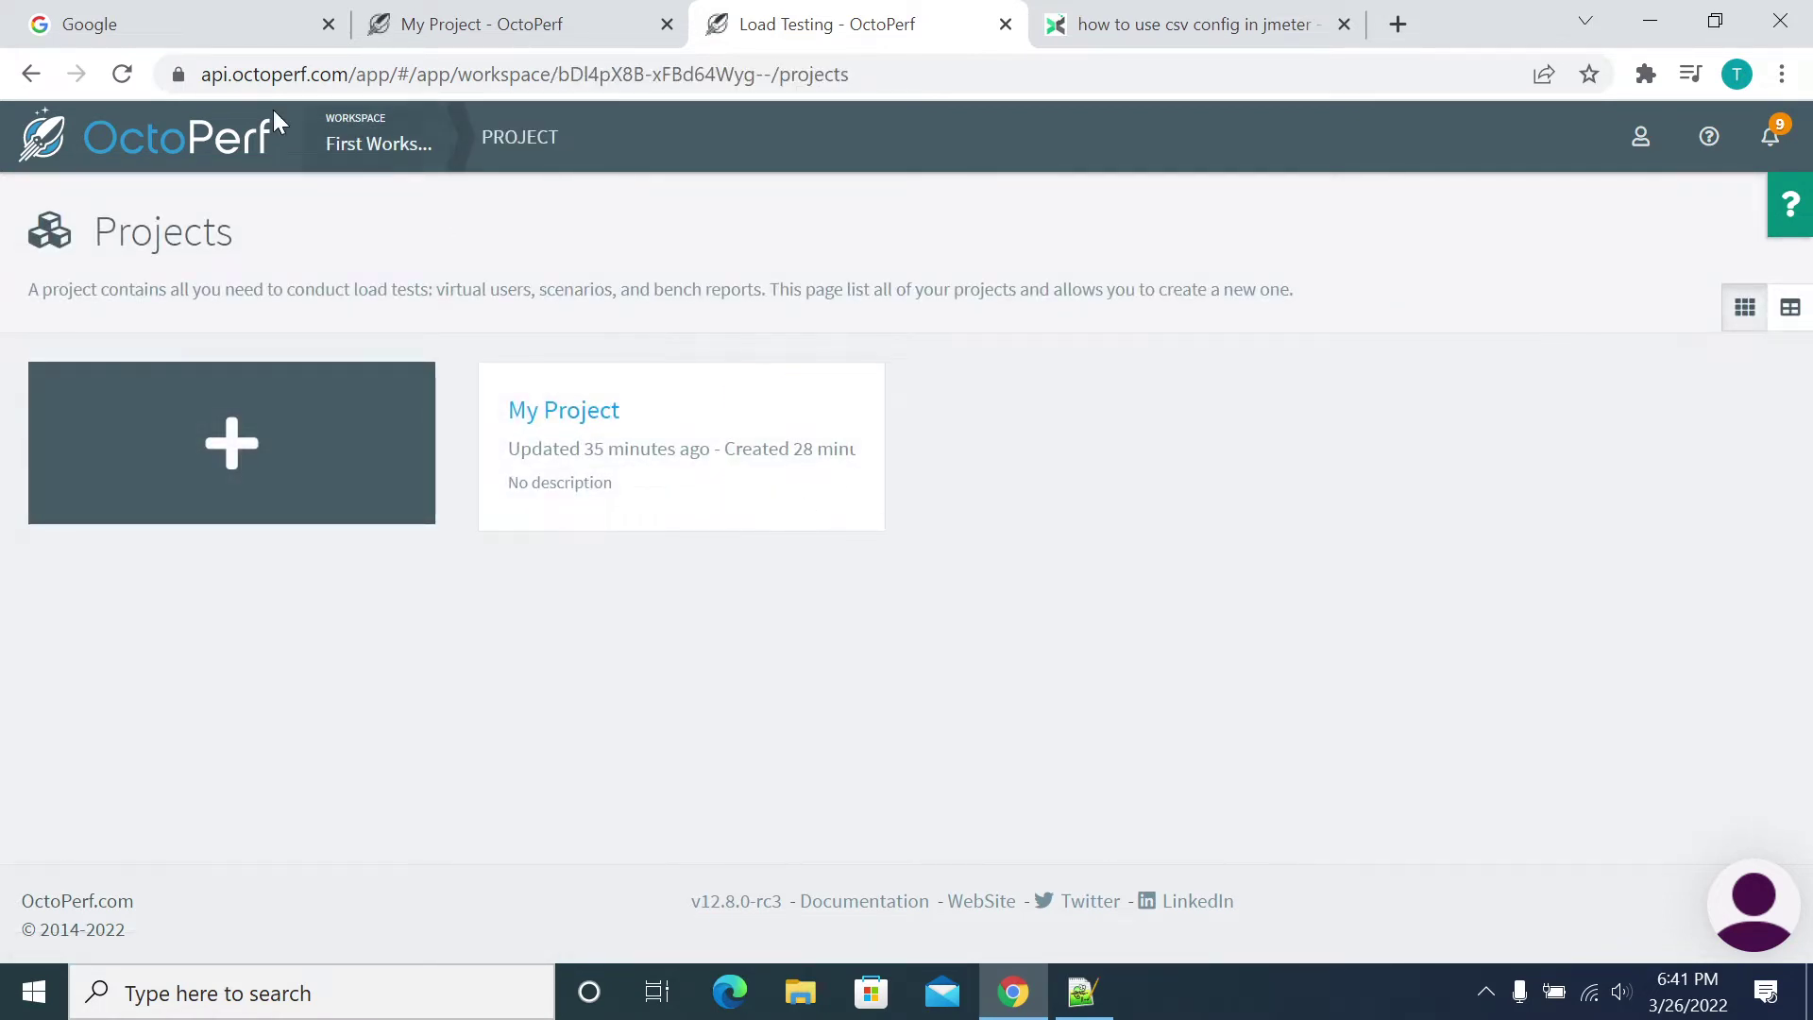
left_click(355, 146)
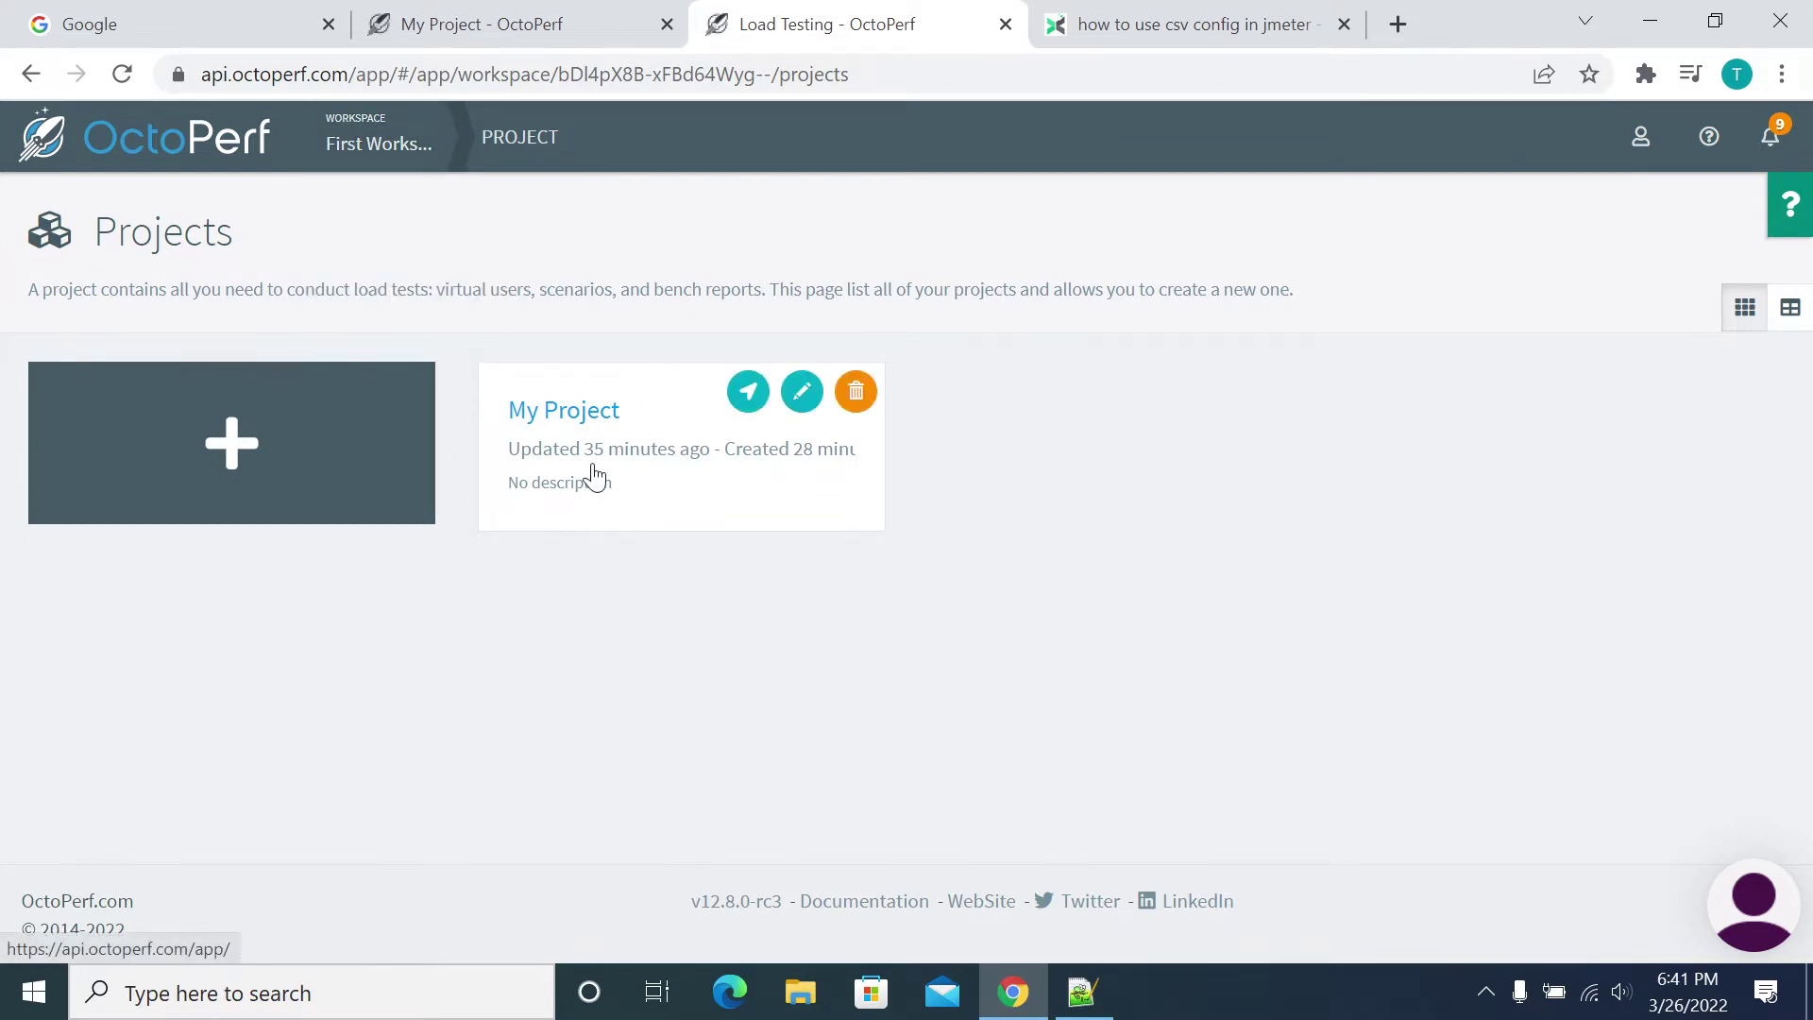
left_click(595, 476)
left_click(597, 436)
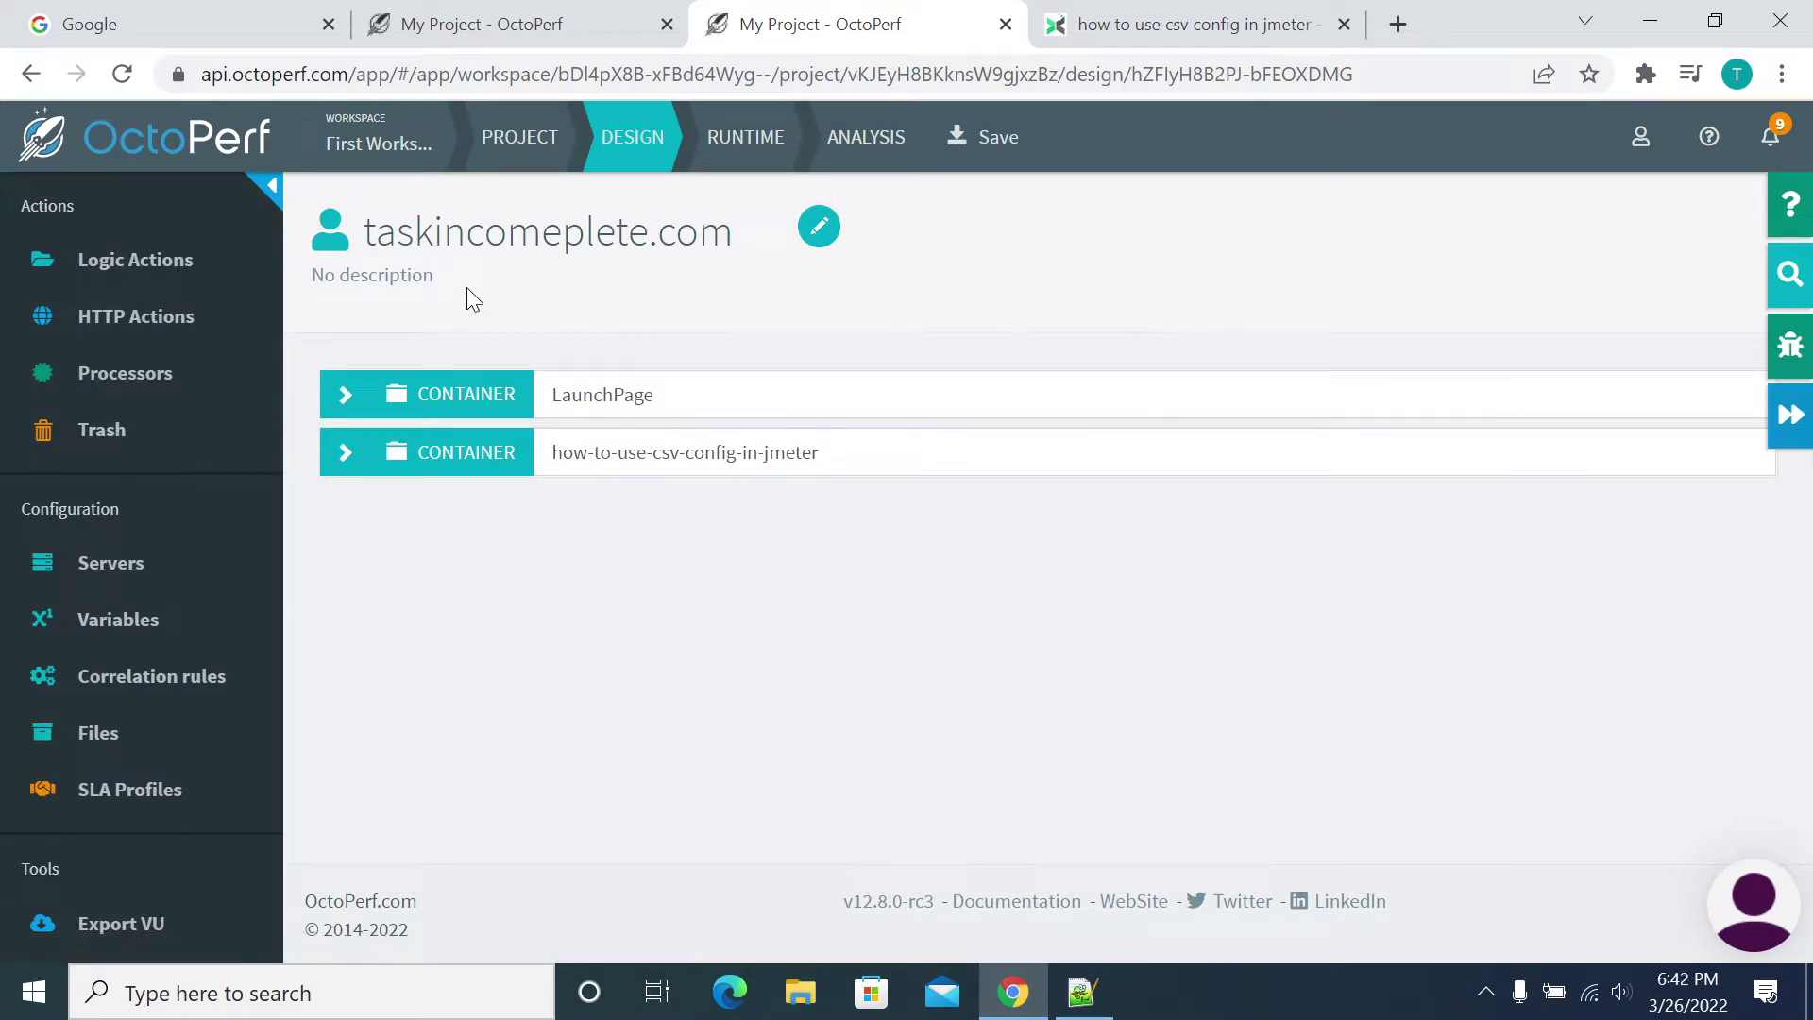
left_click(627, 147)
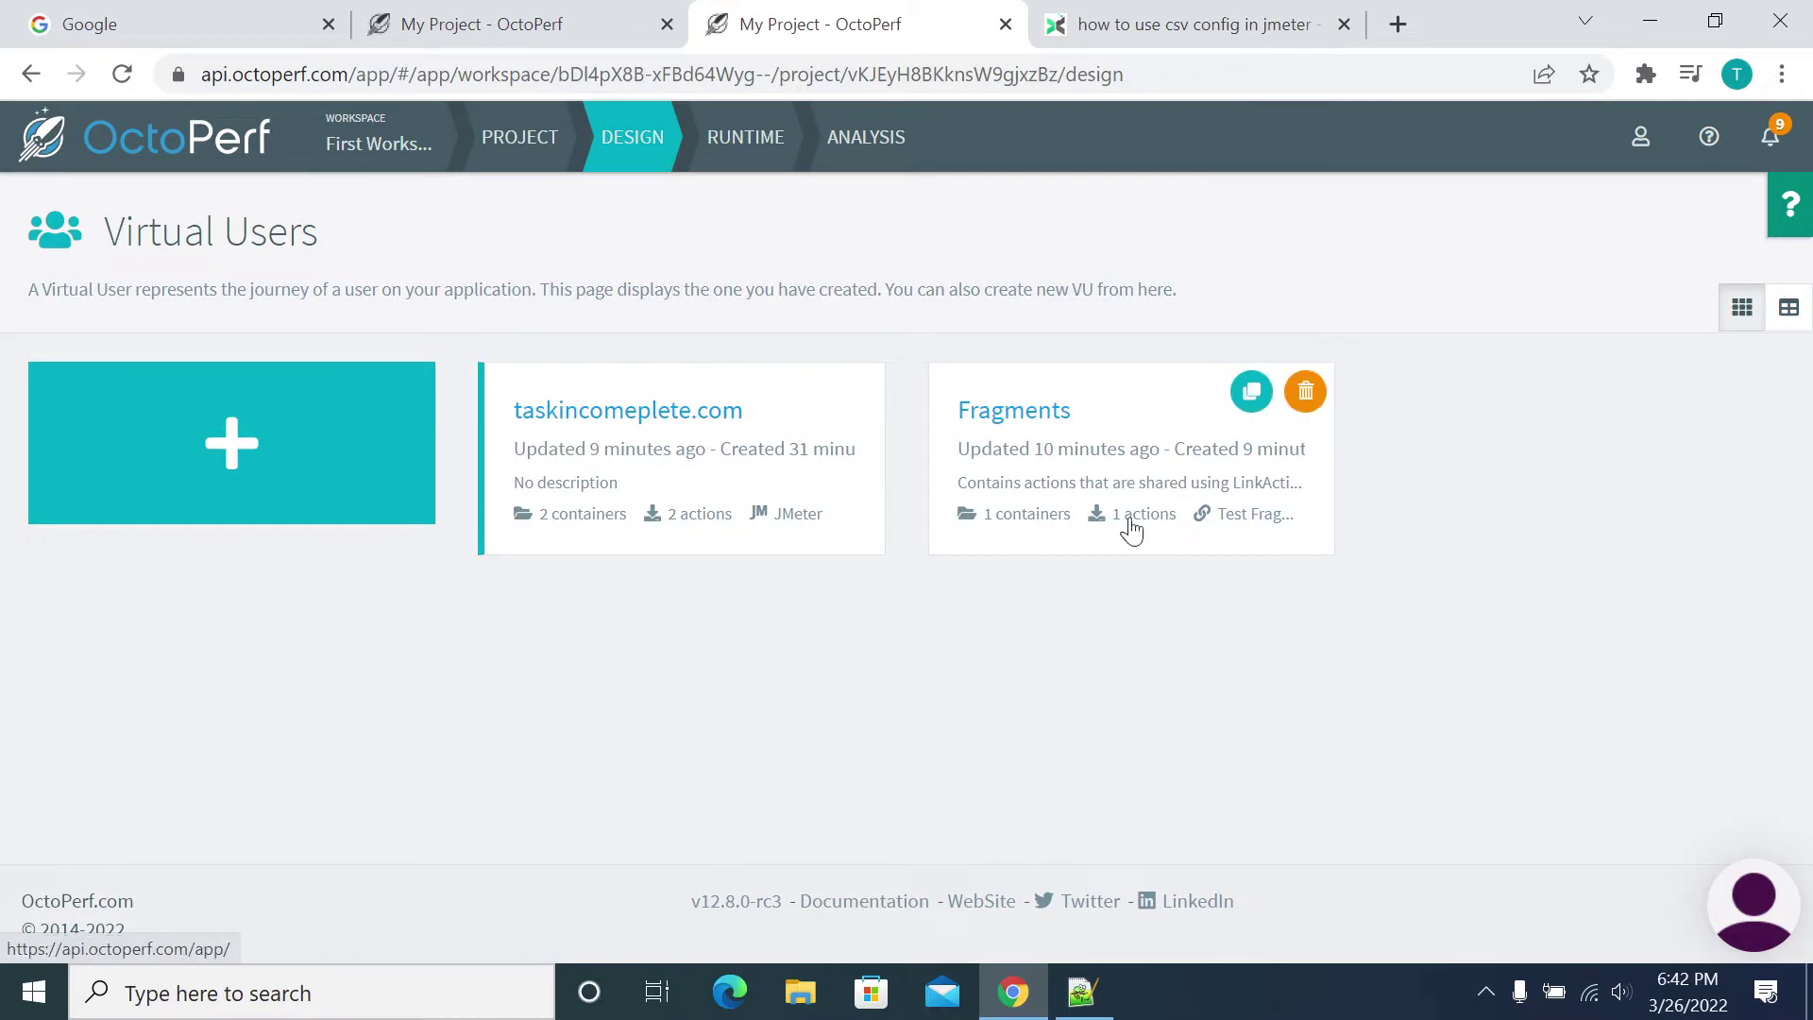
left_click(578, 422)
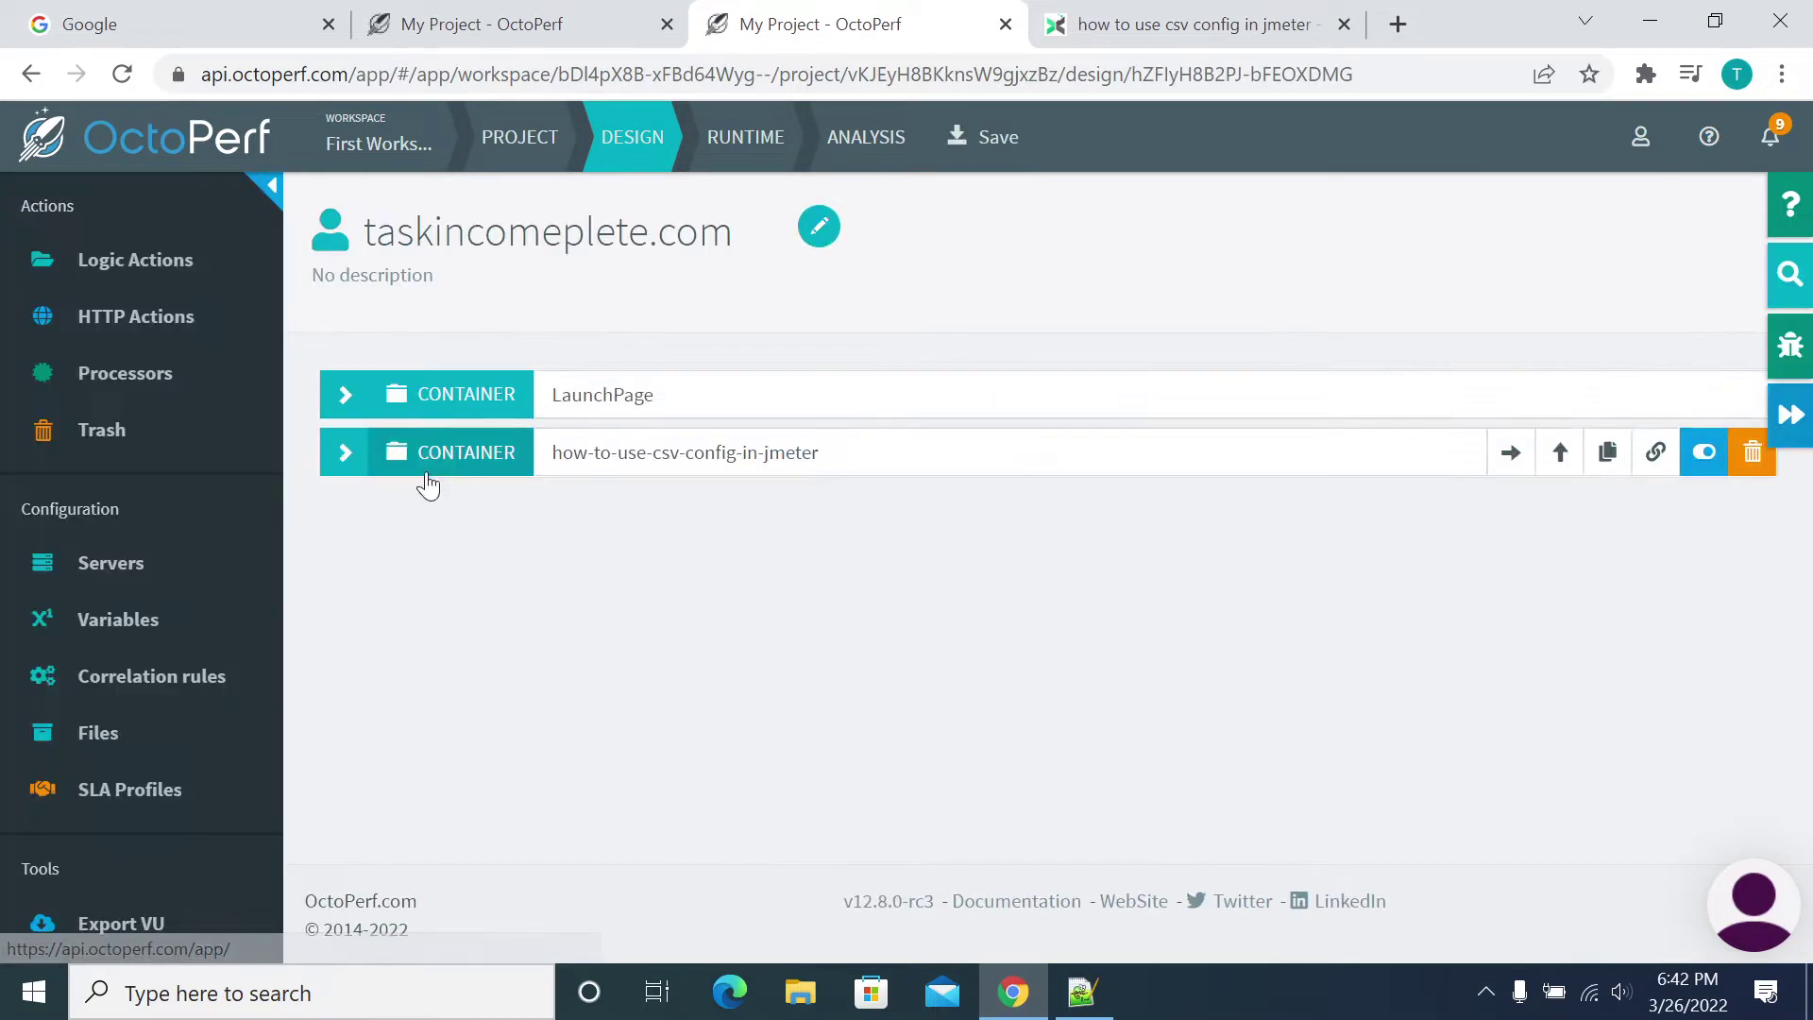
Rename the taskincomeplete.com virtual user to "homepage of Task incomplete".
left_click(819, 227)
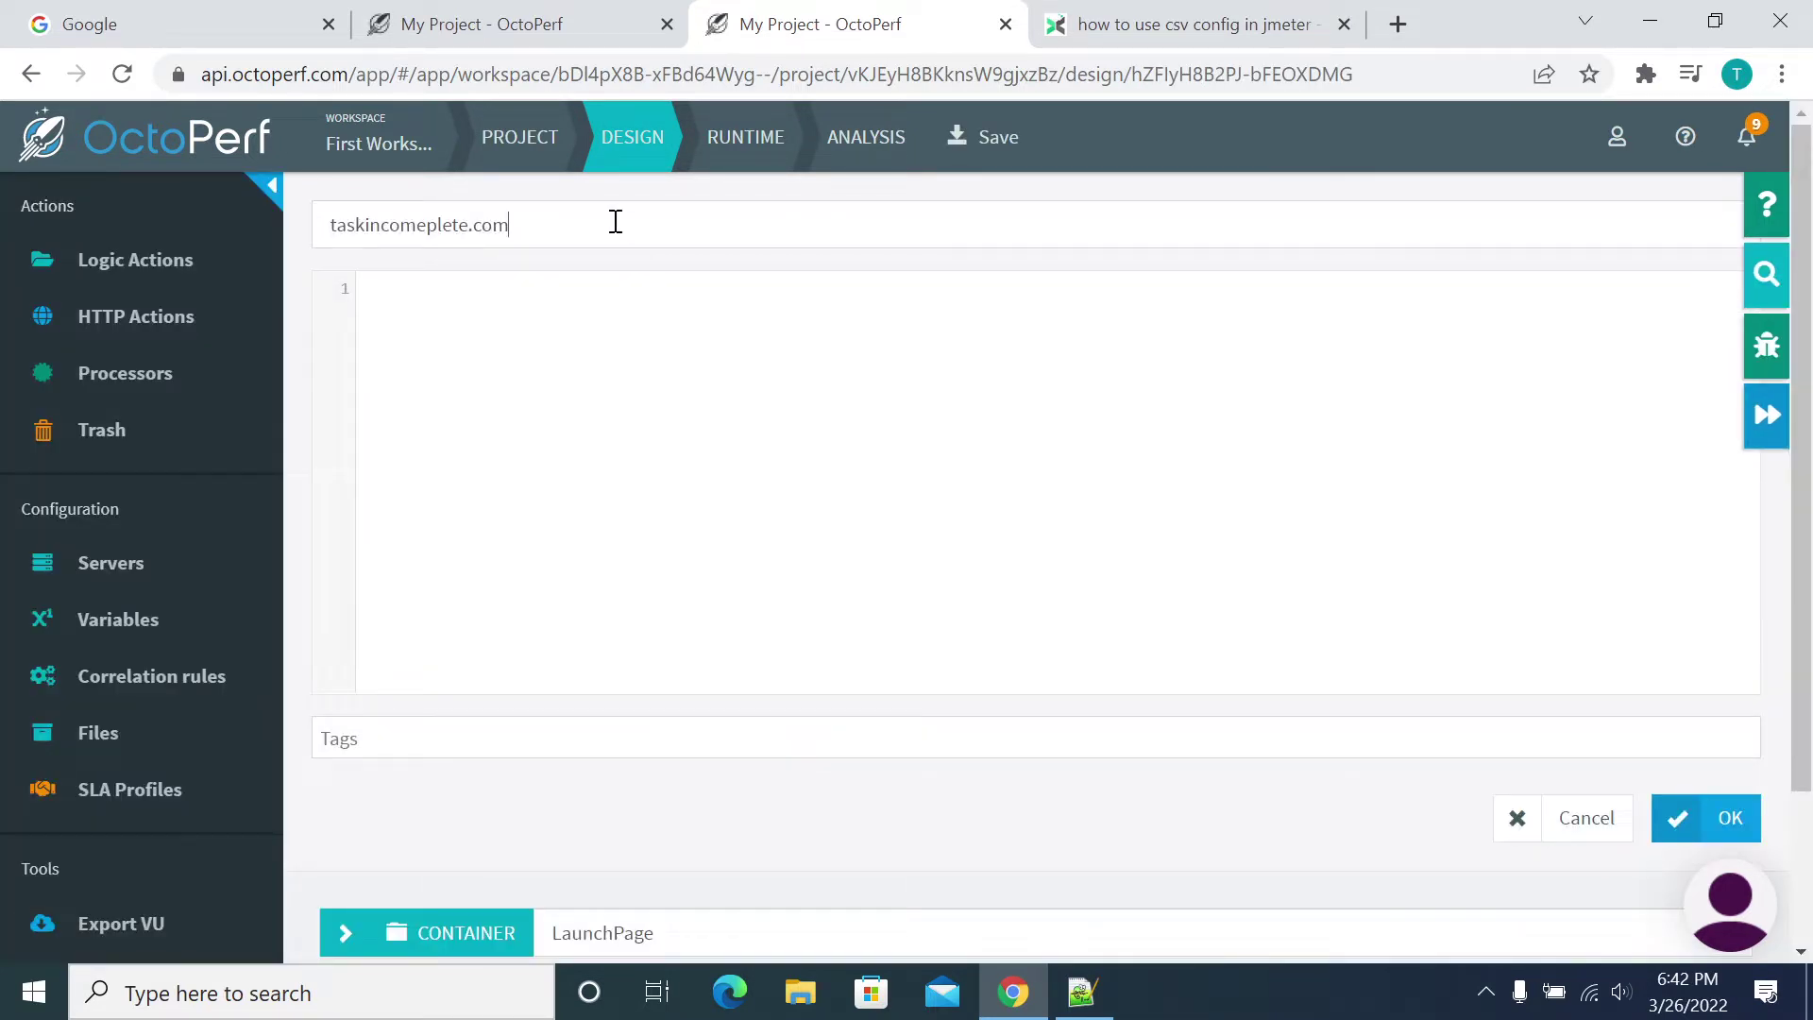
left_click_drag(615, 223, 161, 200)
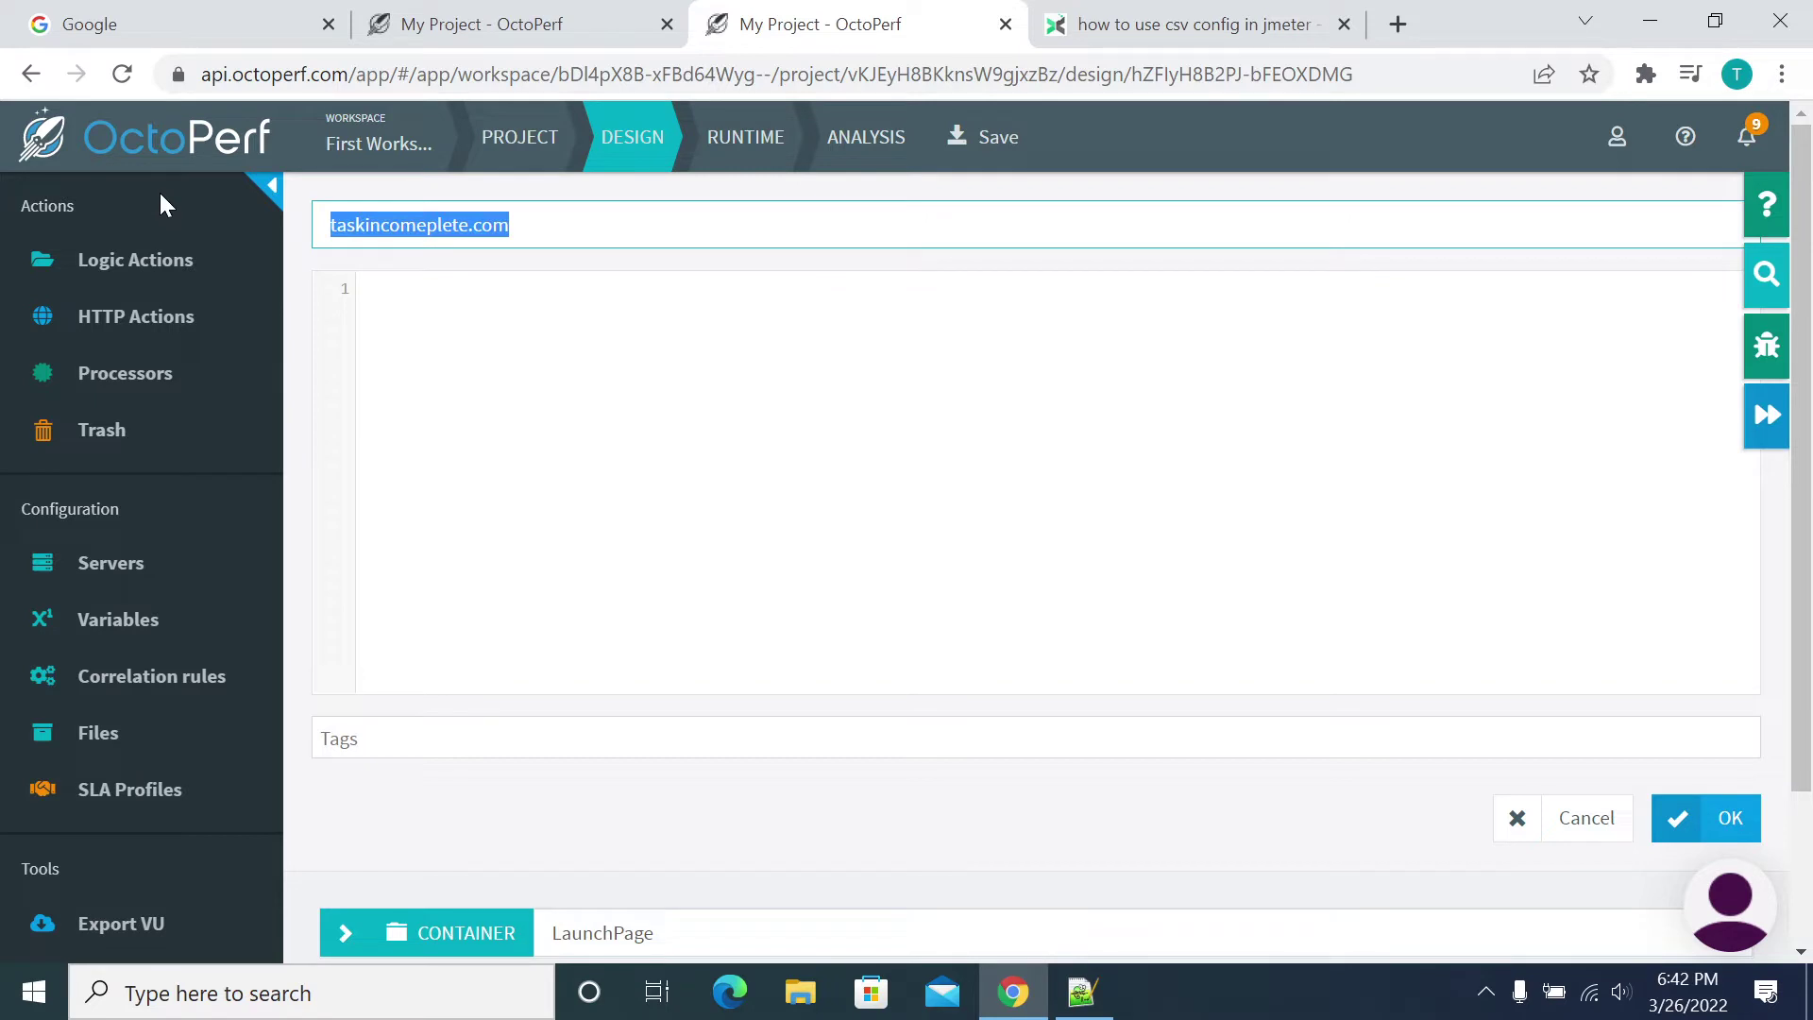
type("homepageof")
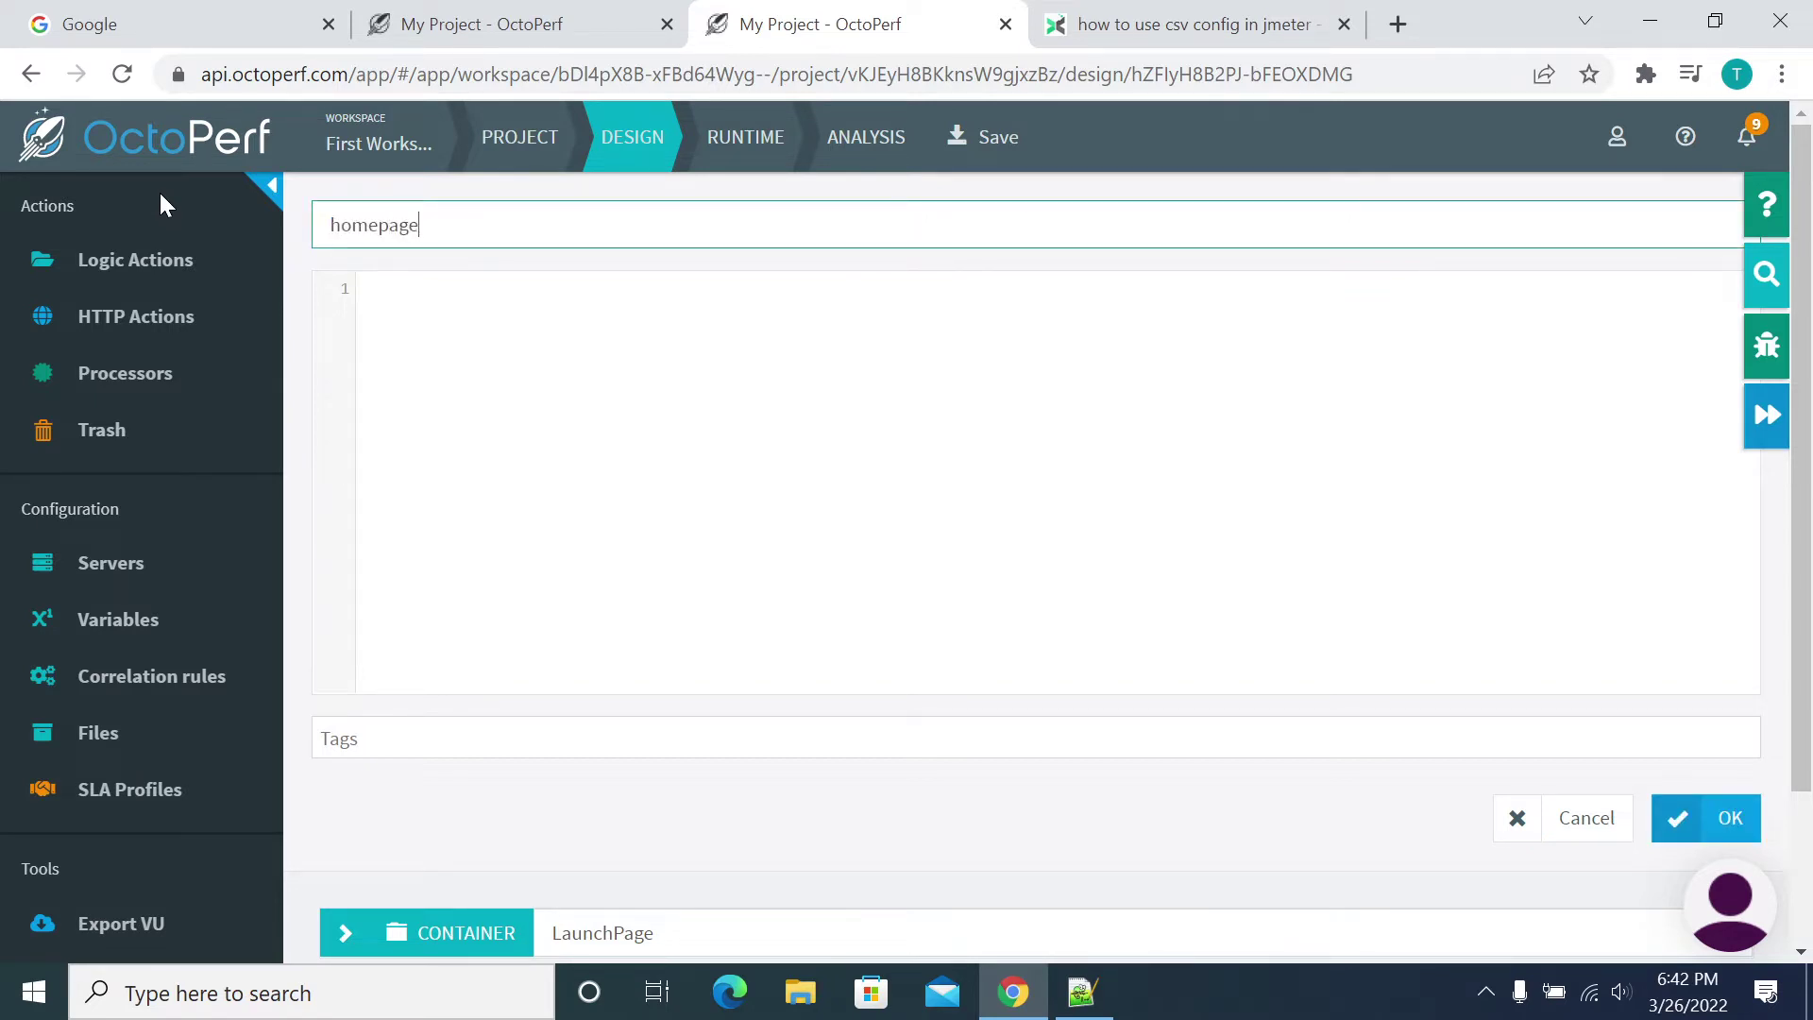
key("BackSpace")
key("BackSpace")
type("of ")
type("Task in comeplt")
key("BackSpace")
key("BackSpace")
key("BackSpace")
key("BackSpace")
key("BackSpace")
key("BackSpace")
type("complete")
key("BackSpace")
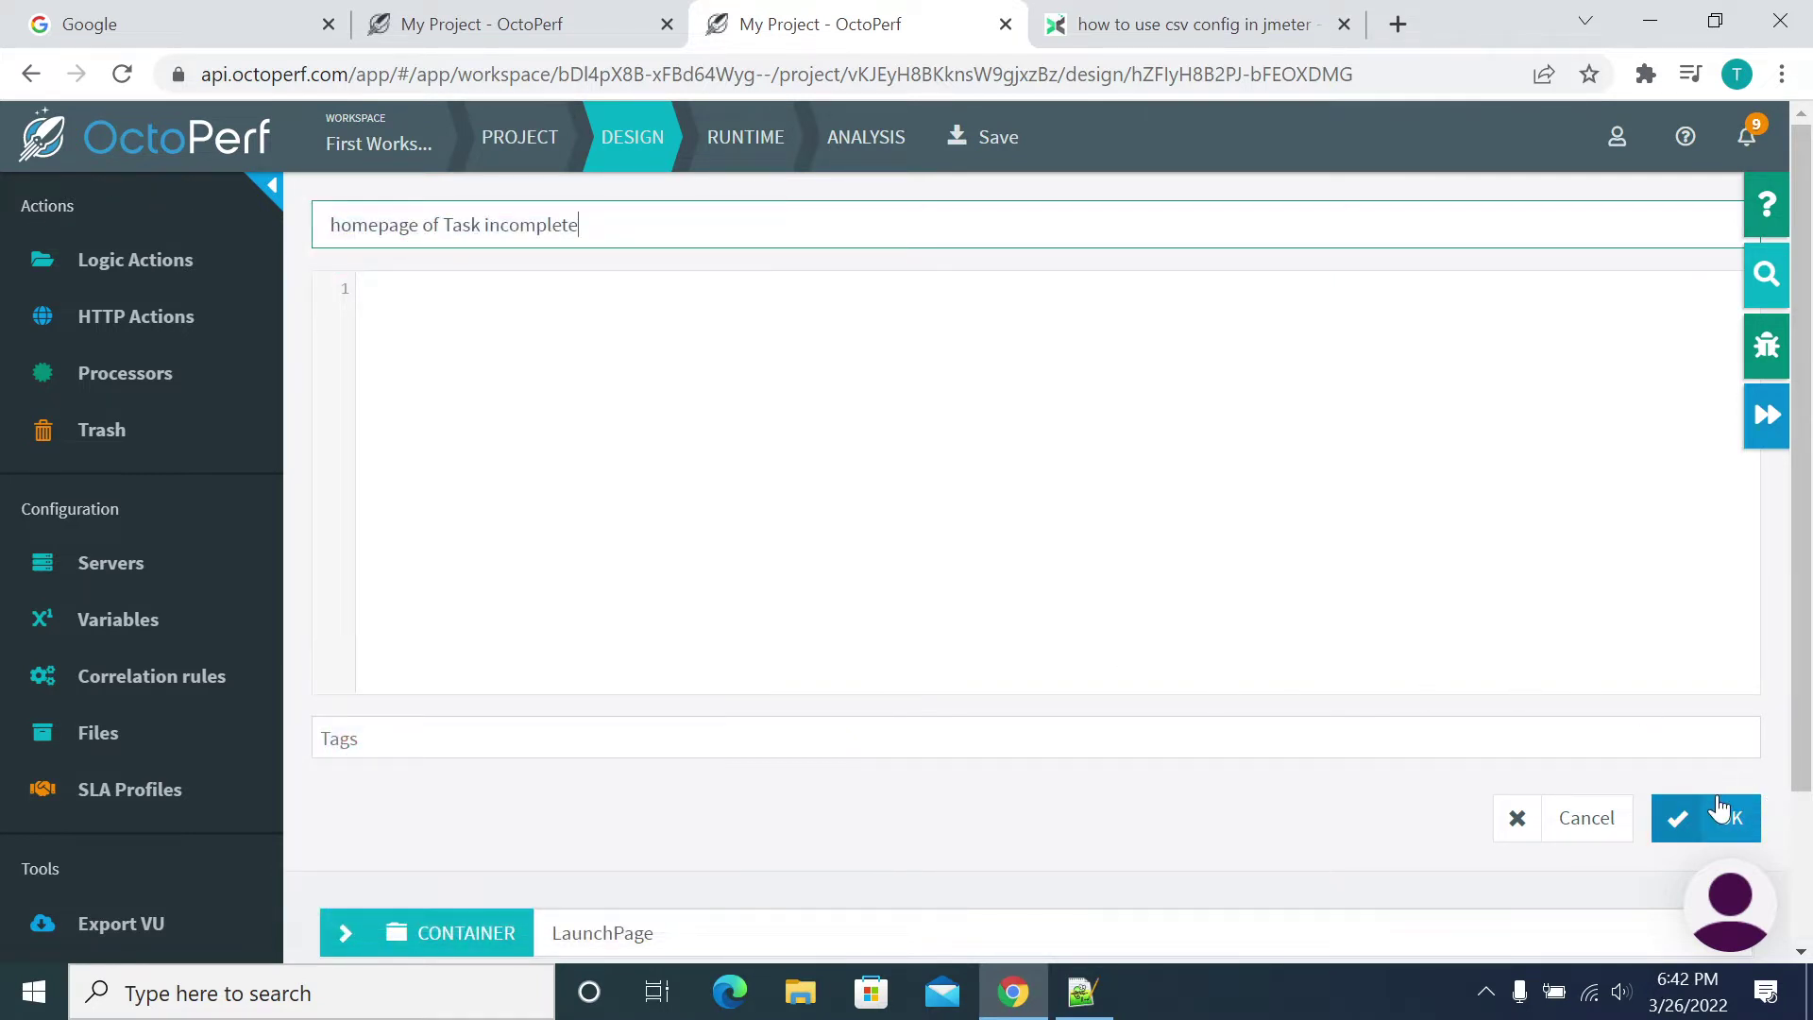
left_click(1716, 808)
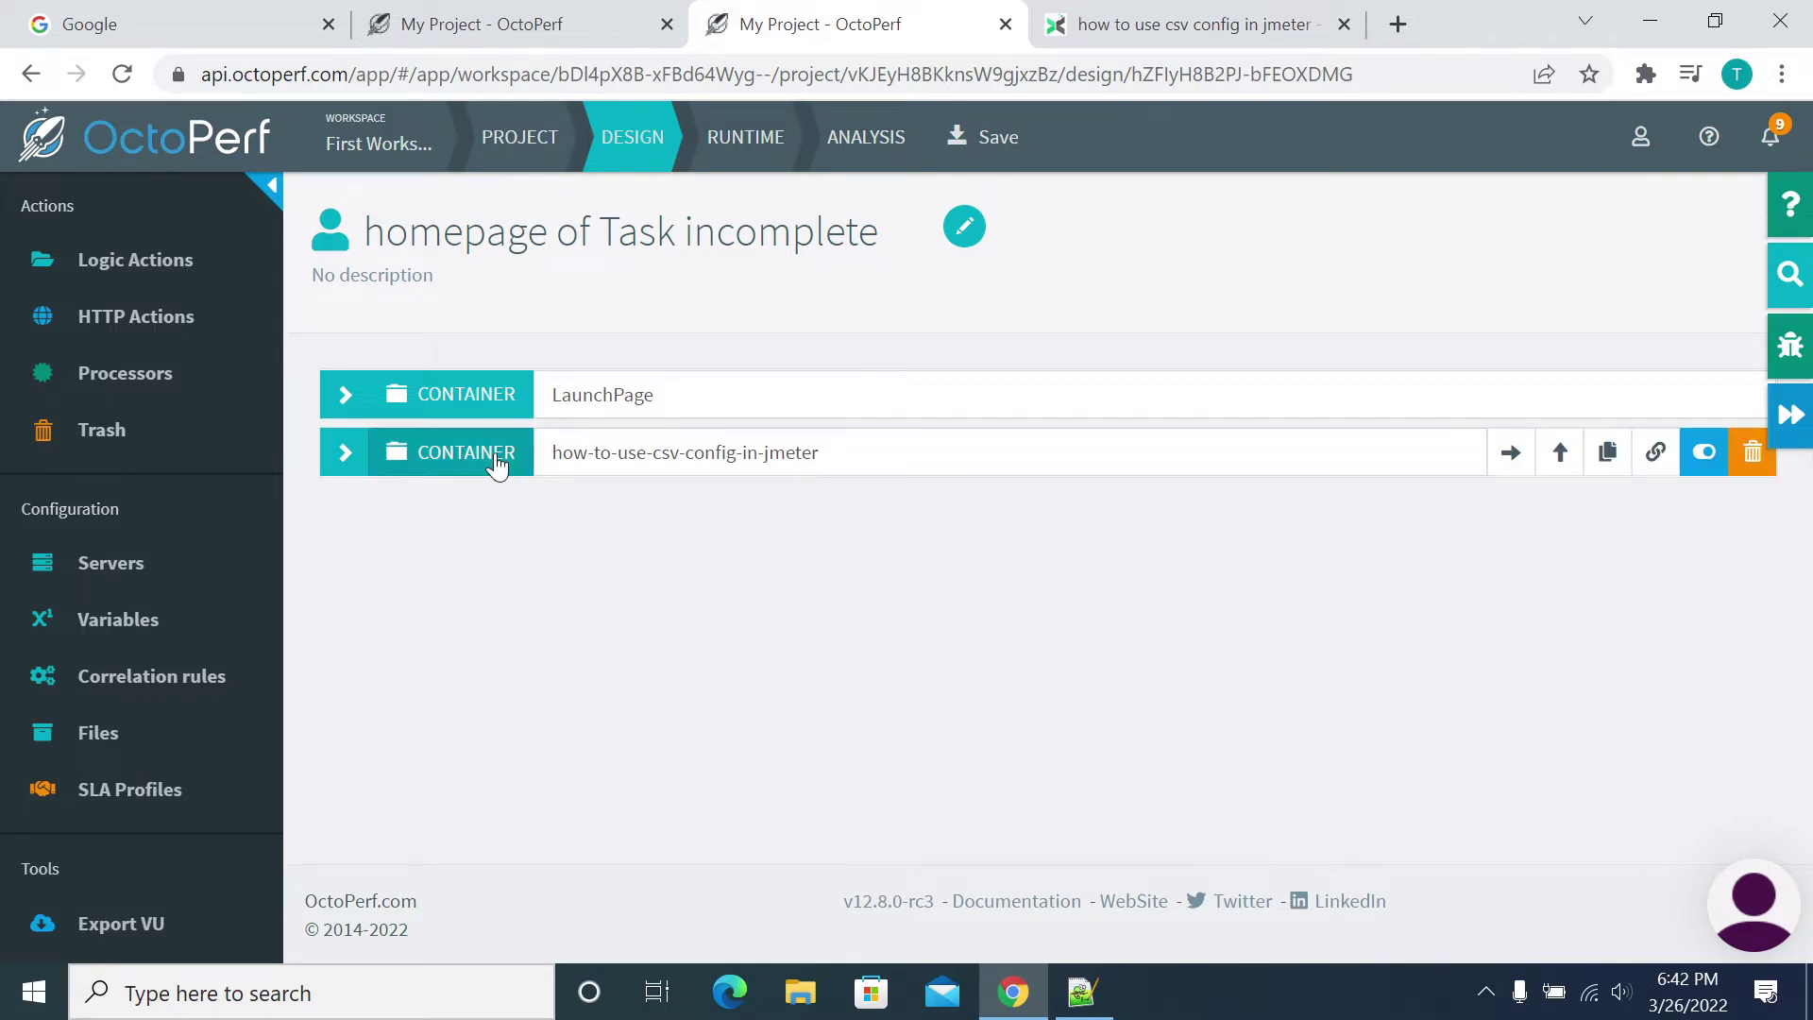
Examine the GET requests inside the LaunchPage and how-to-use-csv-config-in-jmeter containers.
left_click(614, 395)
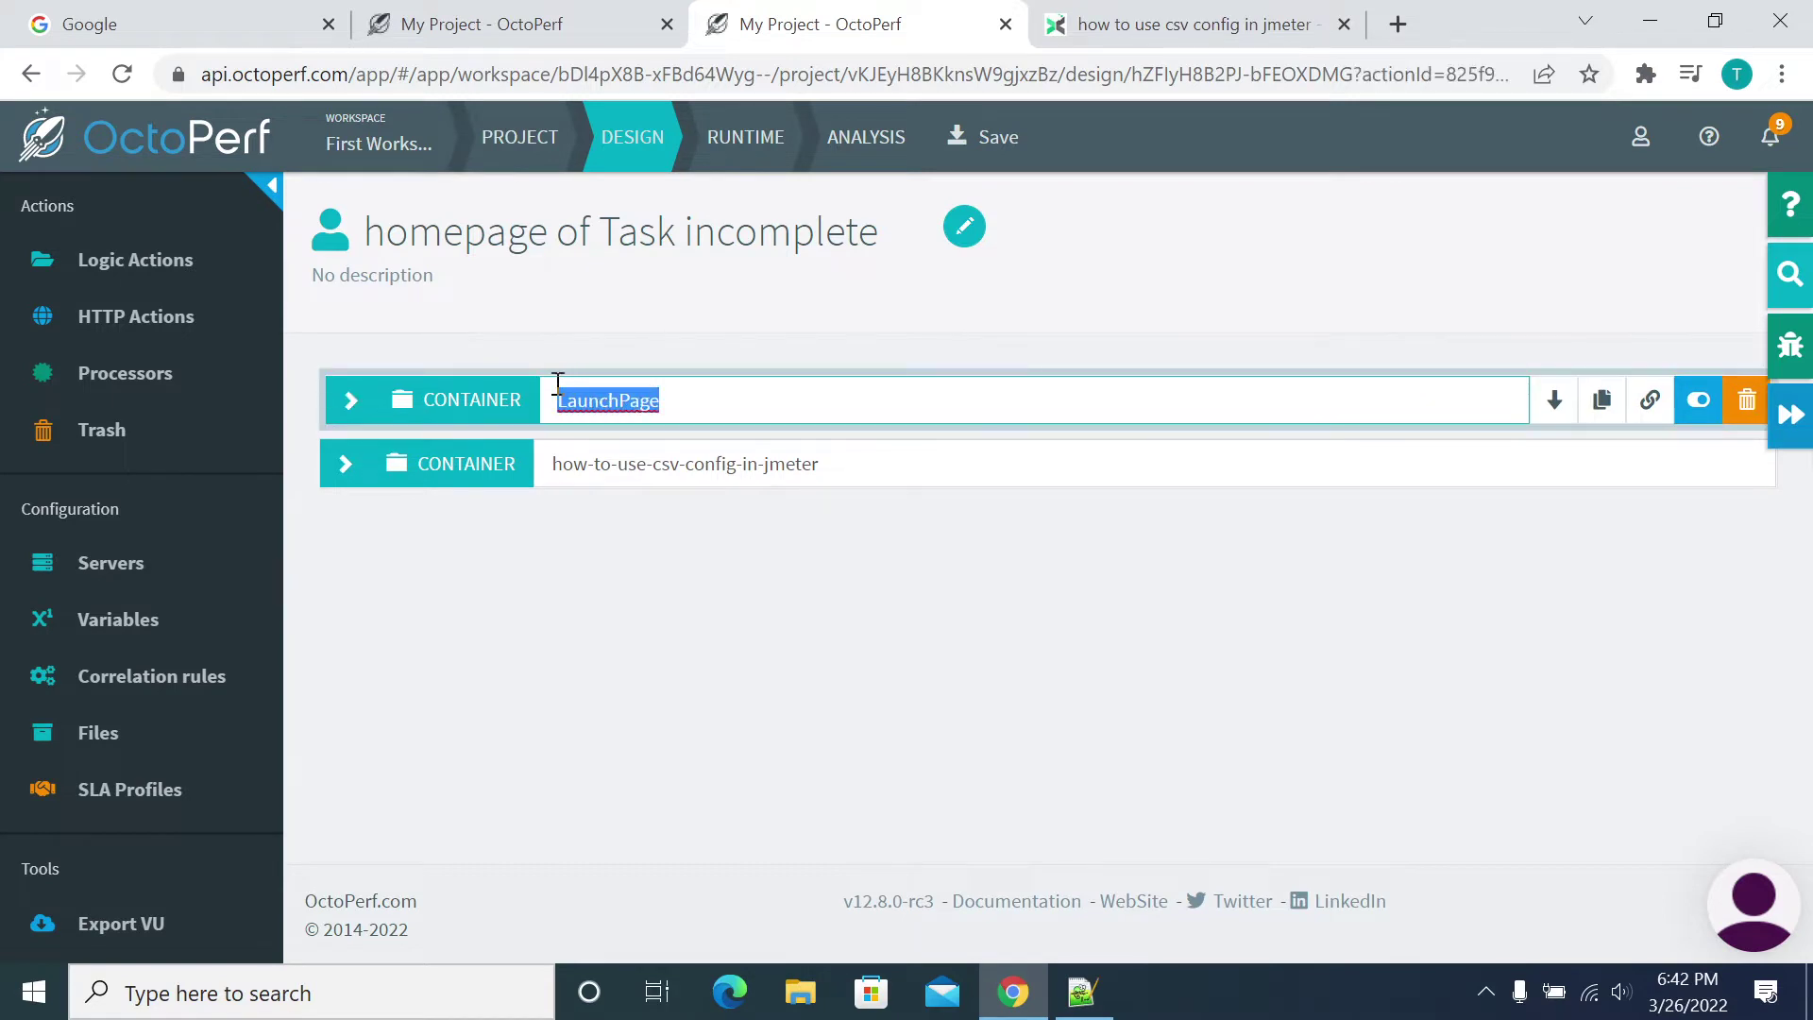
left_click_drag(854, 462, 563, 457)
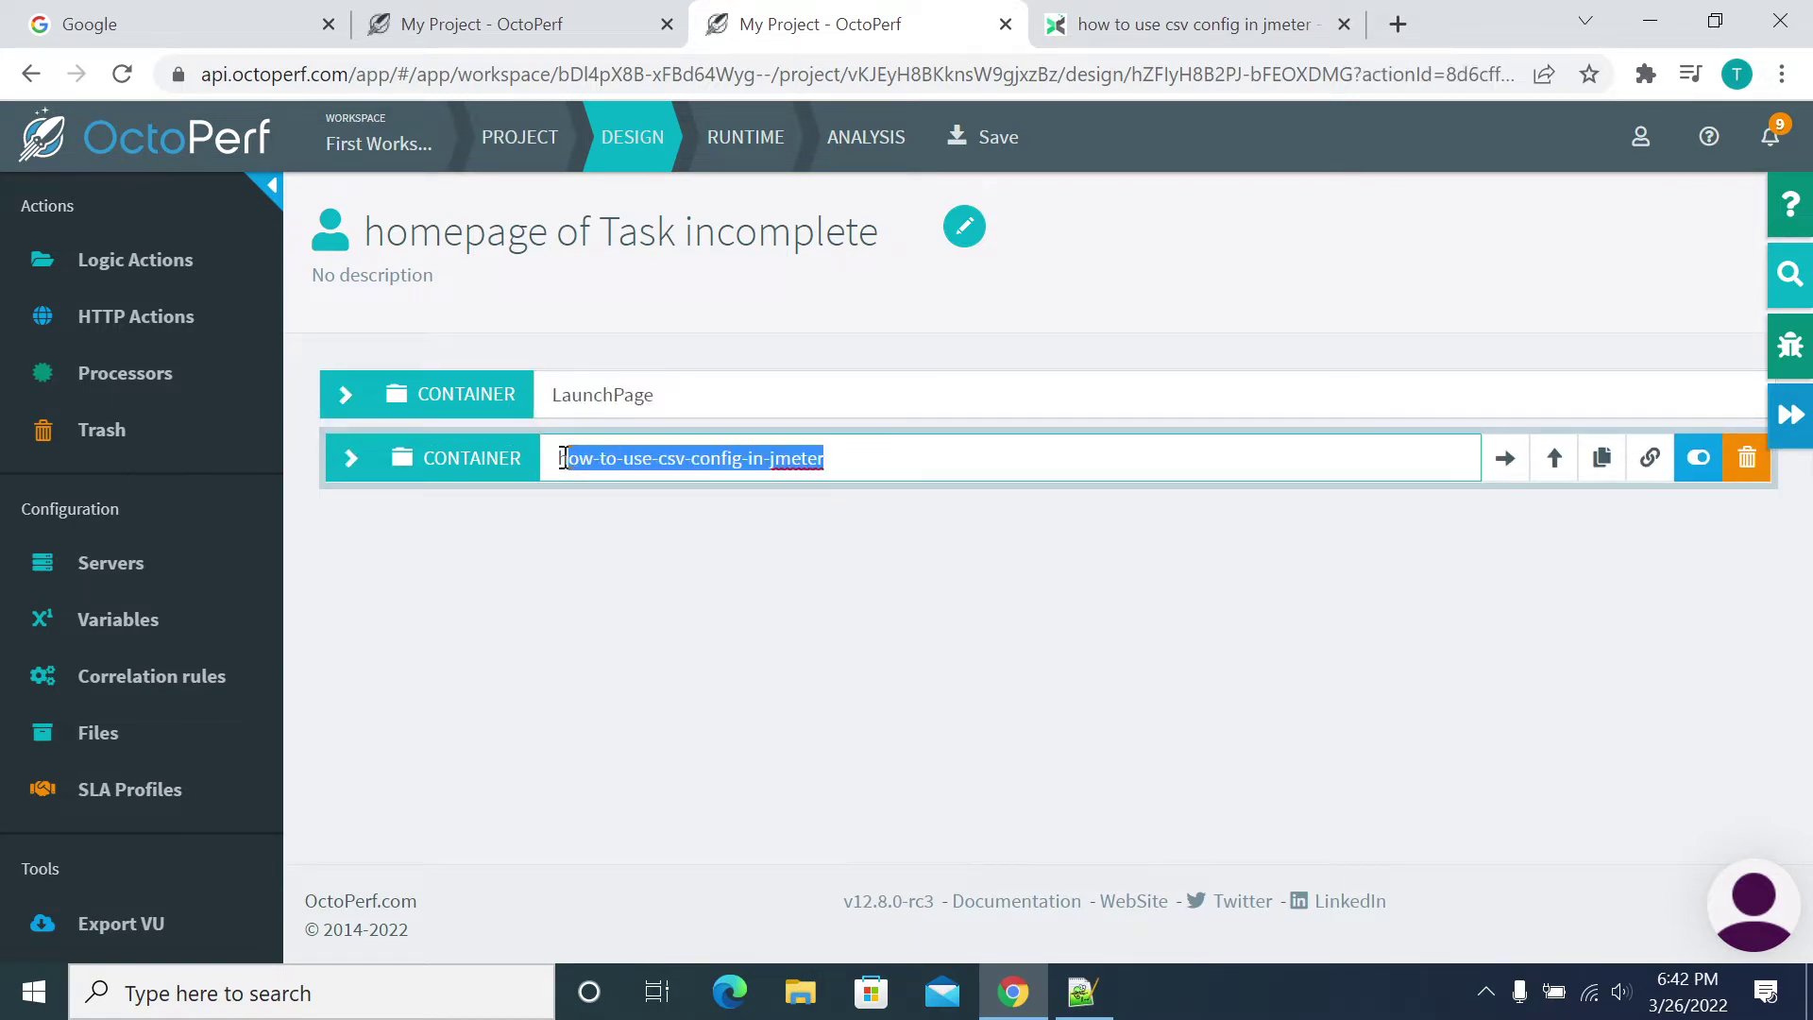
left_click(344, 397)
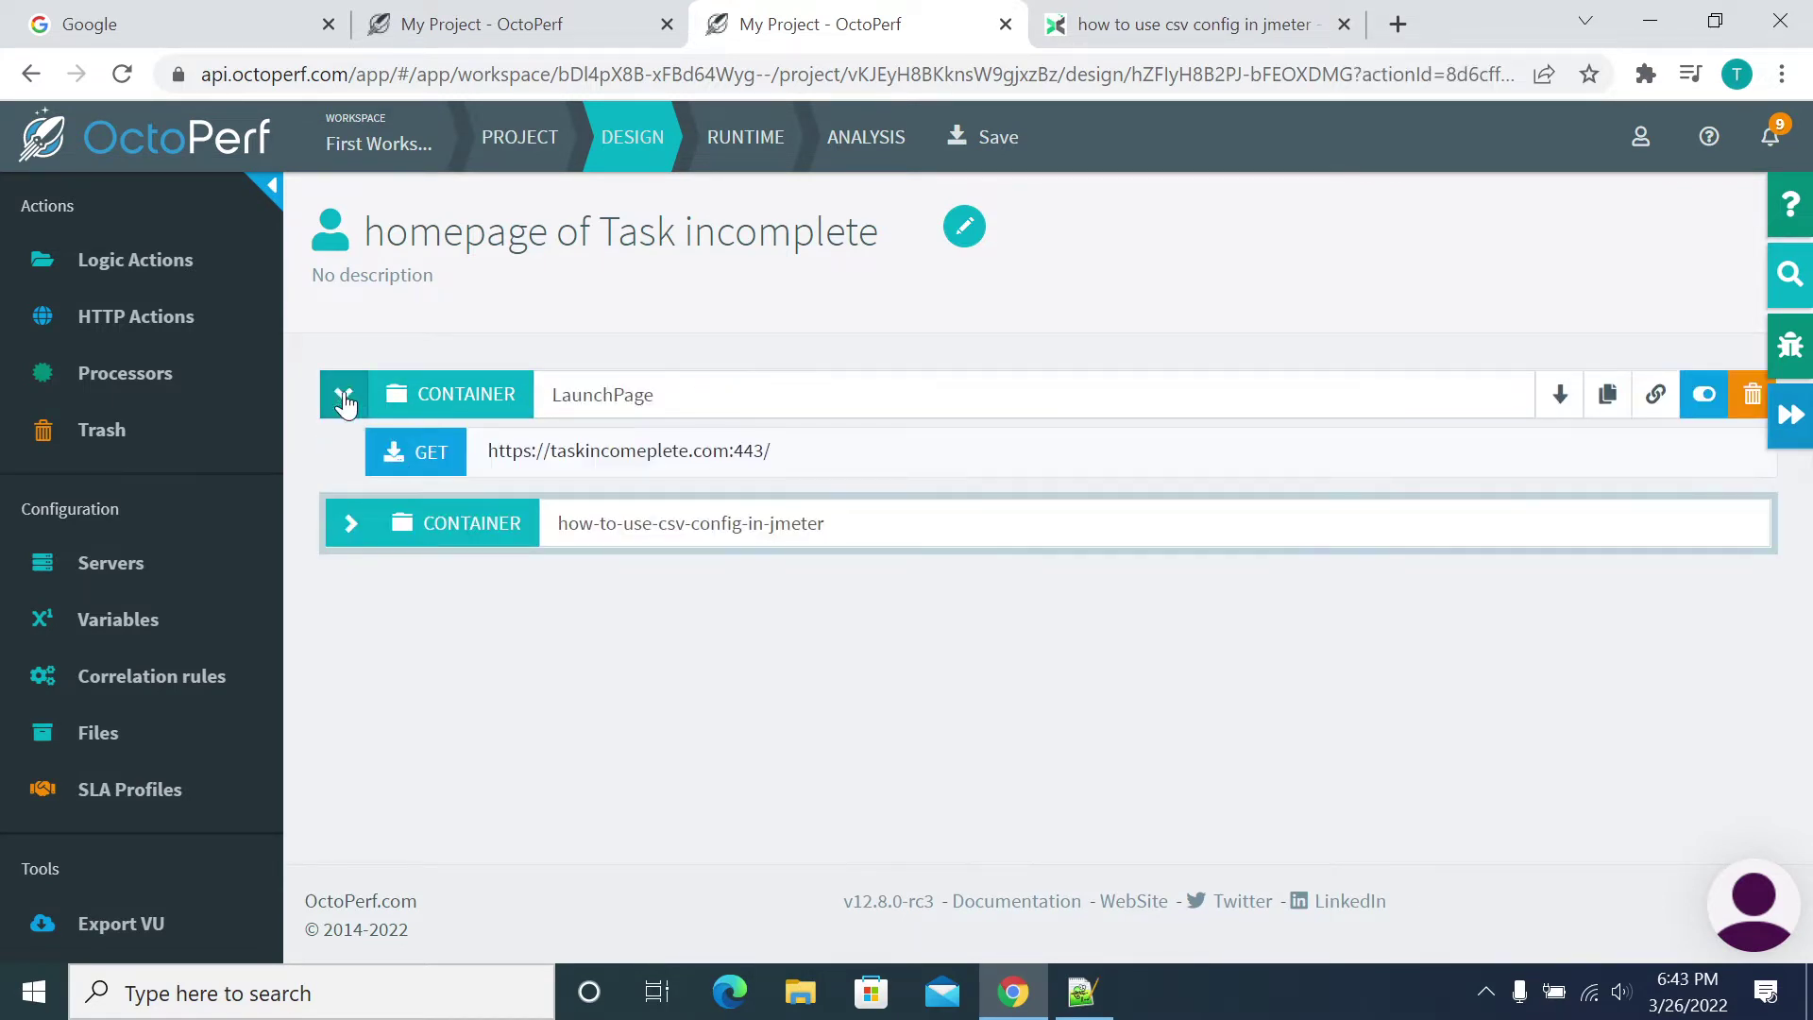
left_click(789, 457)
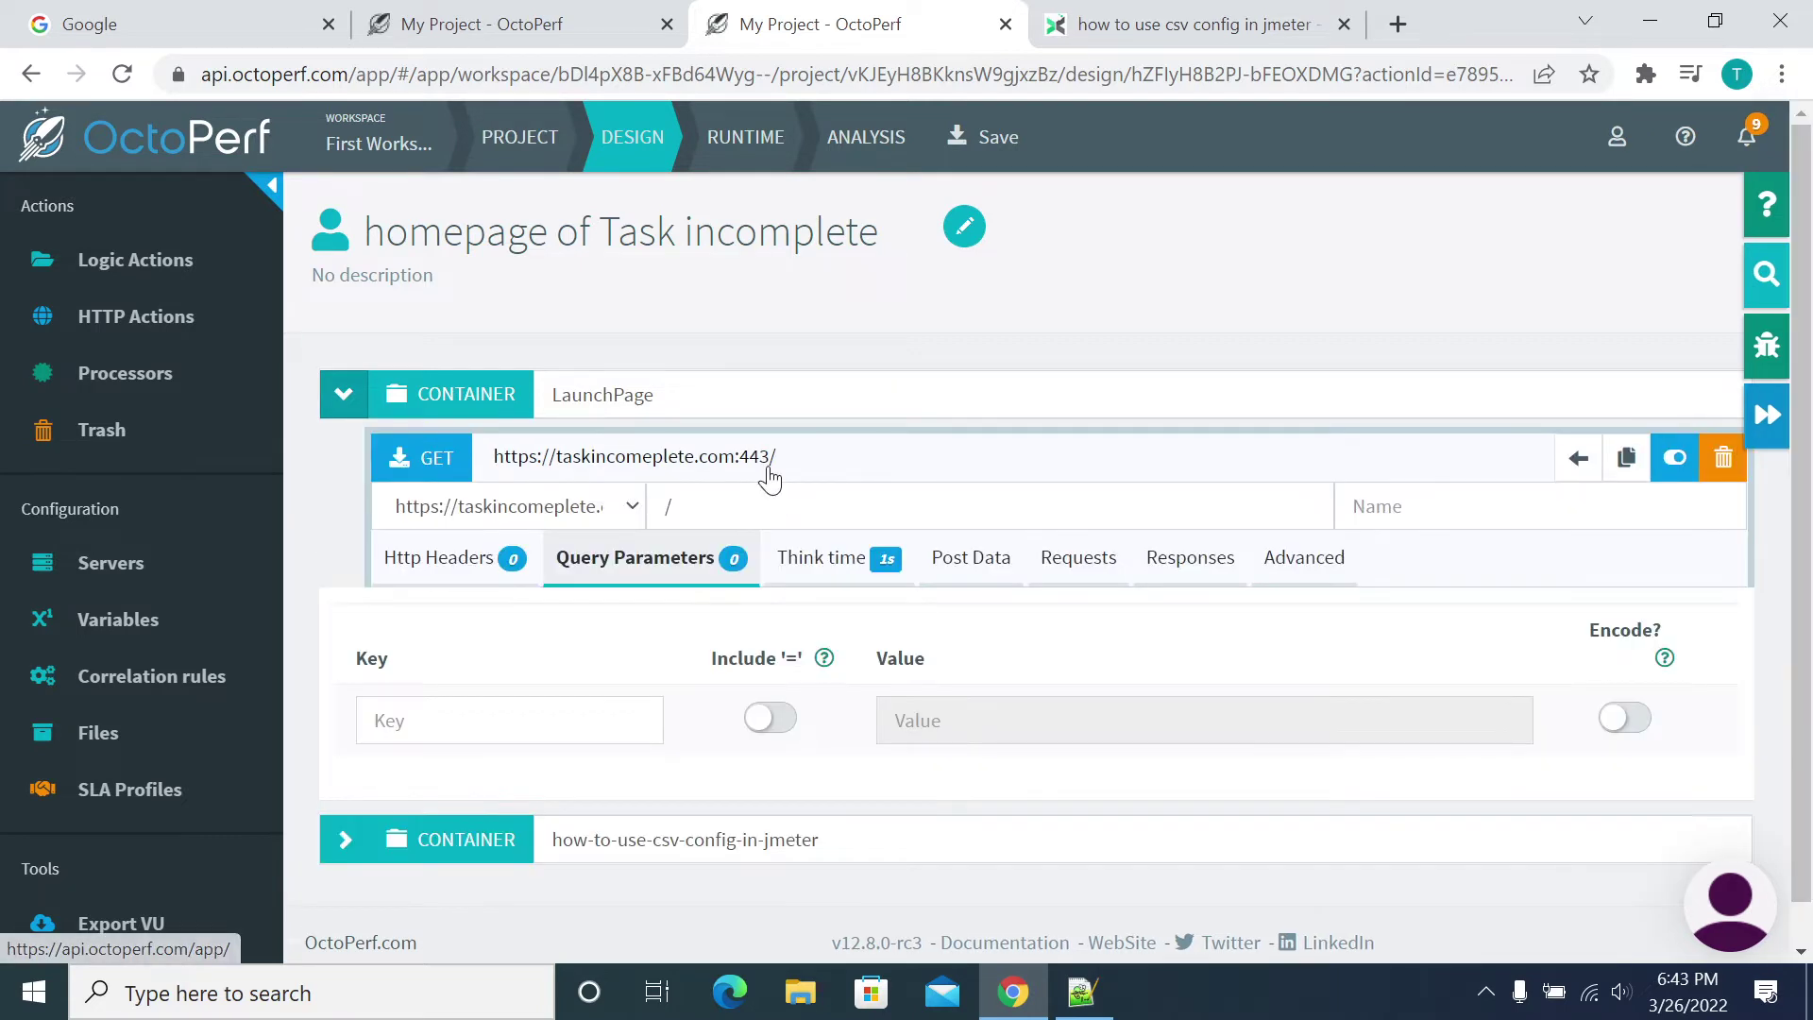
left_click(344, 395)
left_click(344, 453)
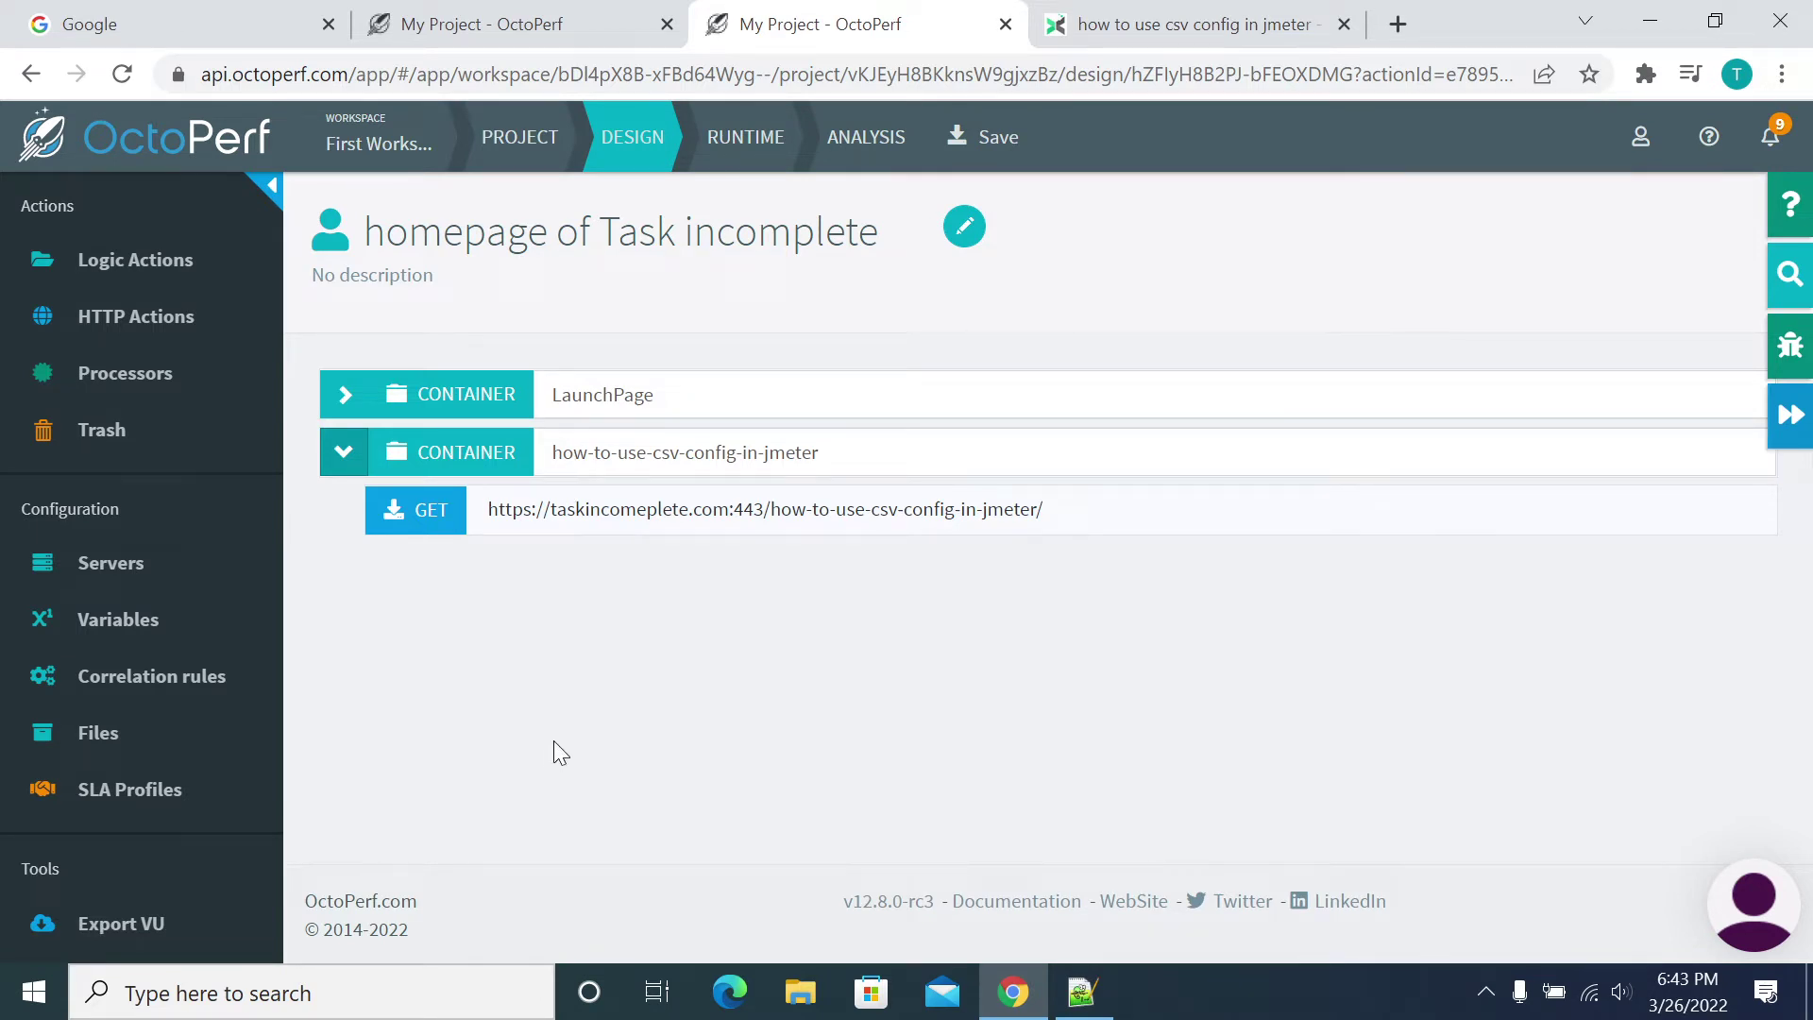
left_click(343, 460)
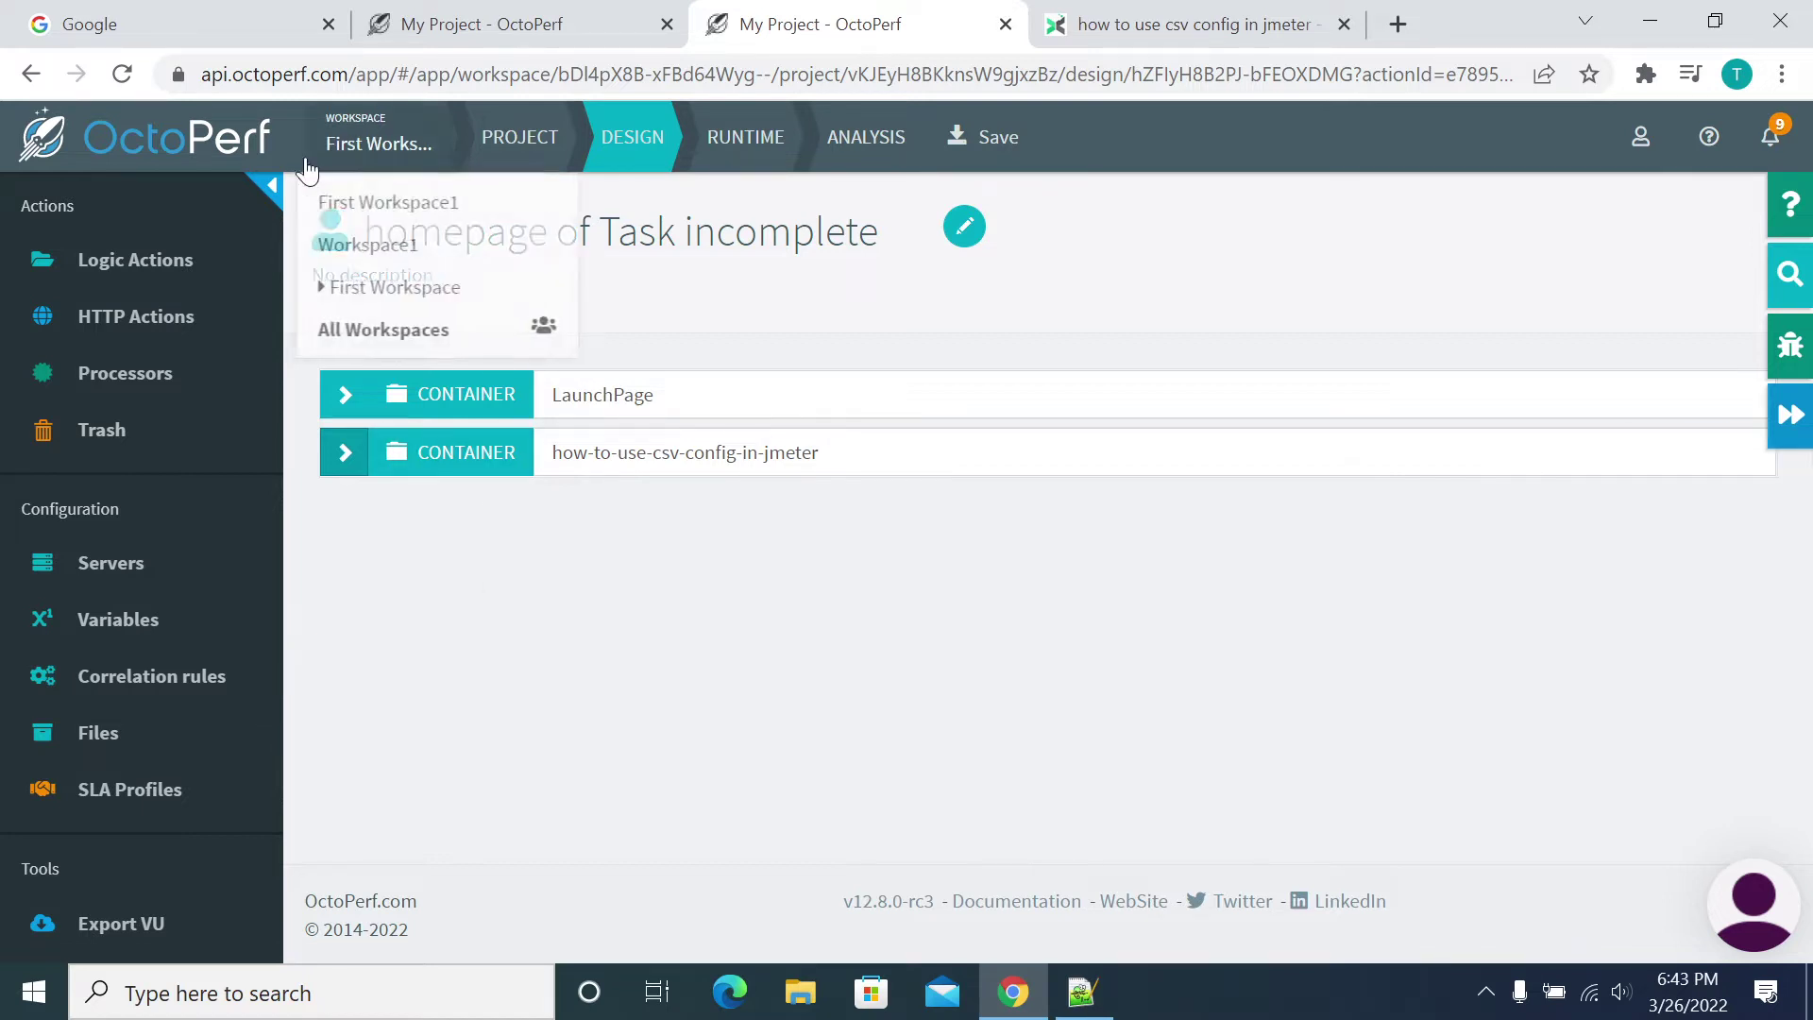
Add two unnamed containers inside LaunchPage, one above and one below its GET request.
left_click(182, 271)
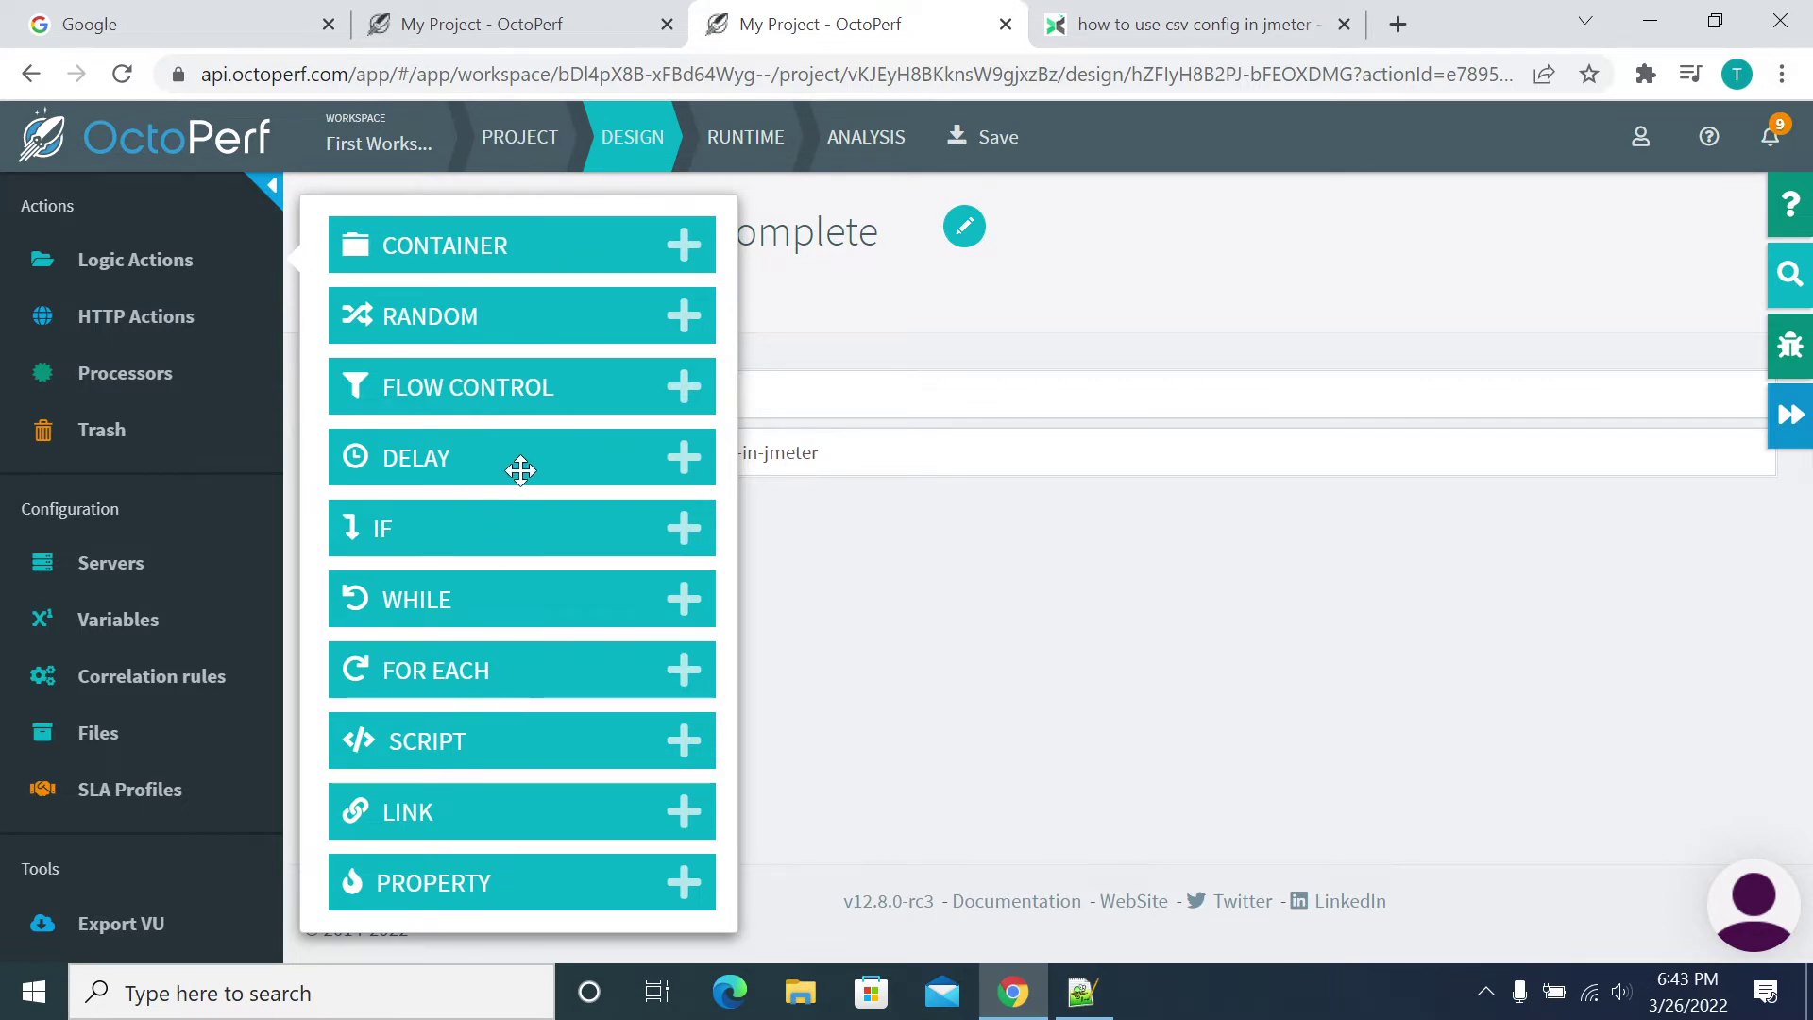
mouse_move(522, 439)
mouse_move(513, 260)
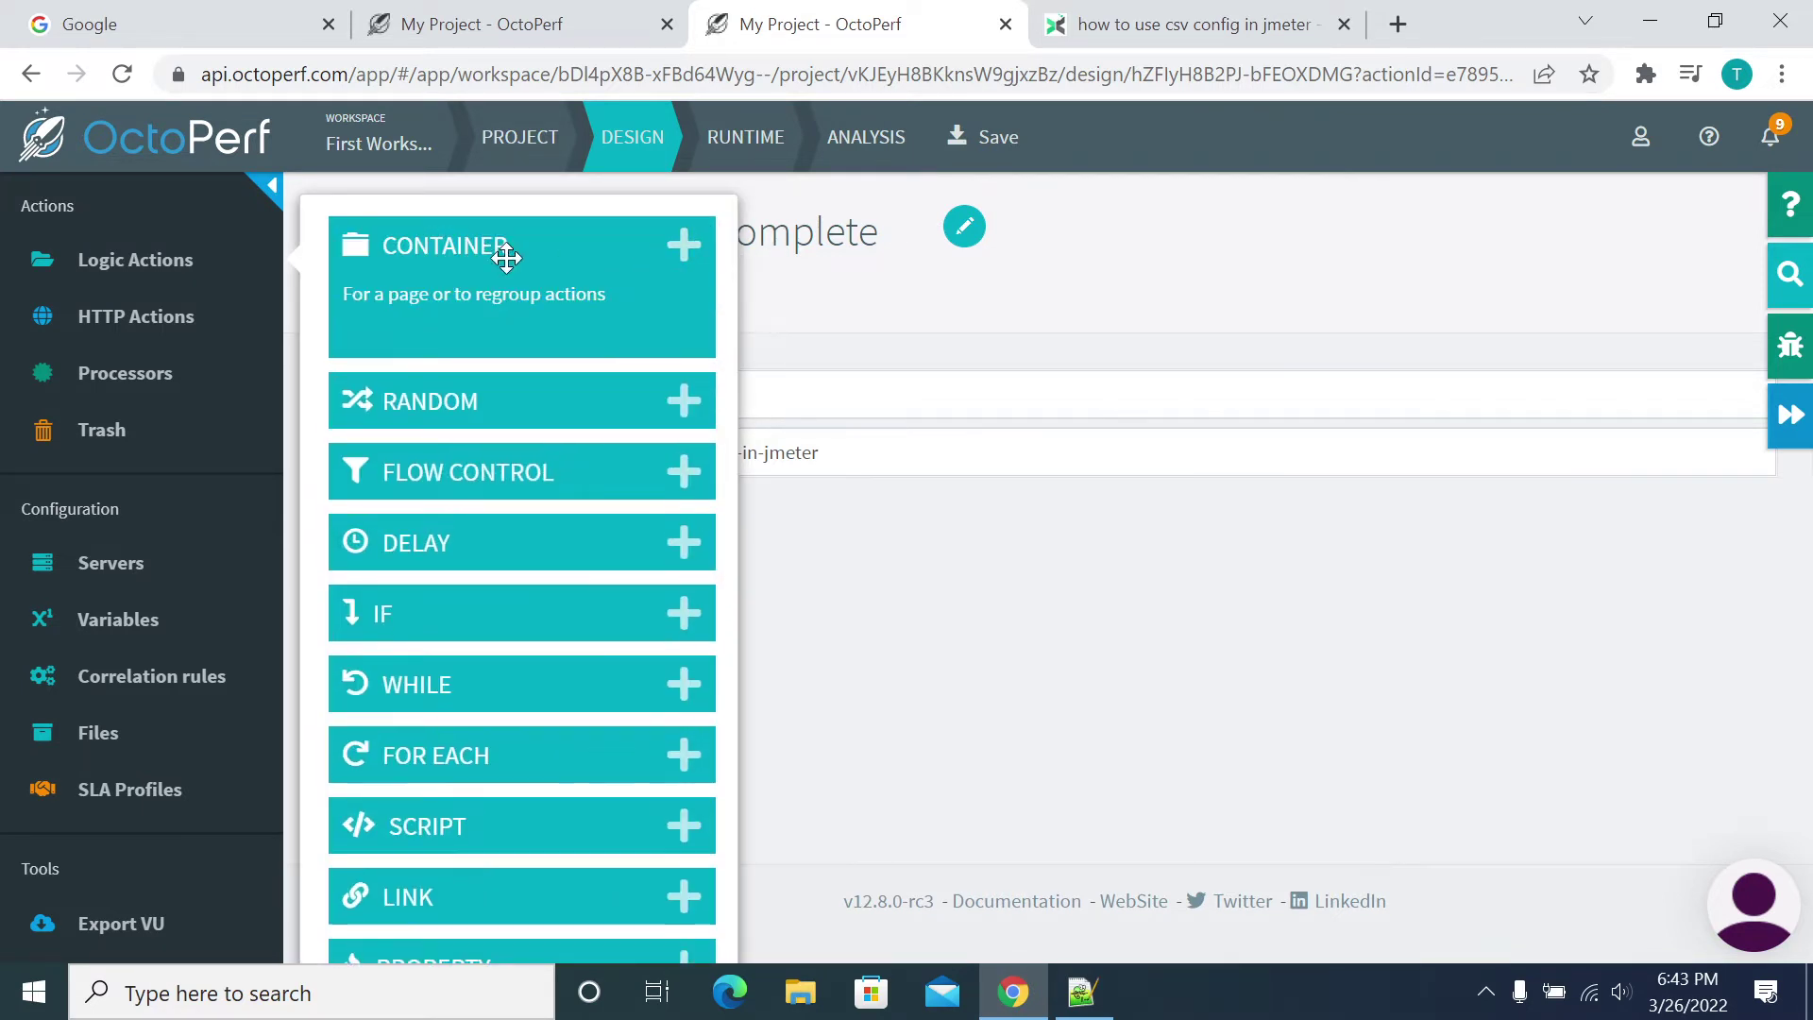
left_click_drag(422, 260, 640, 663)
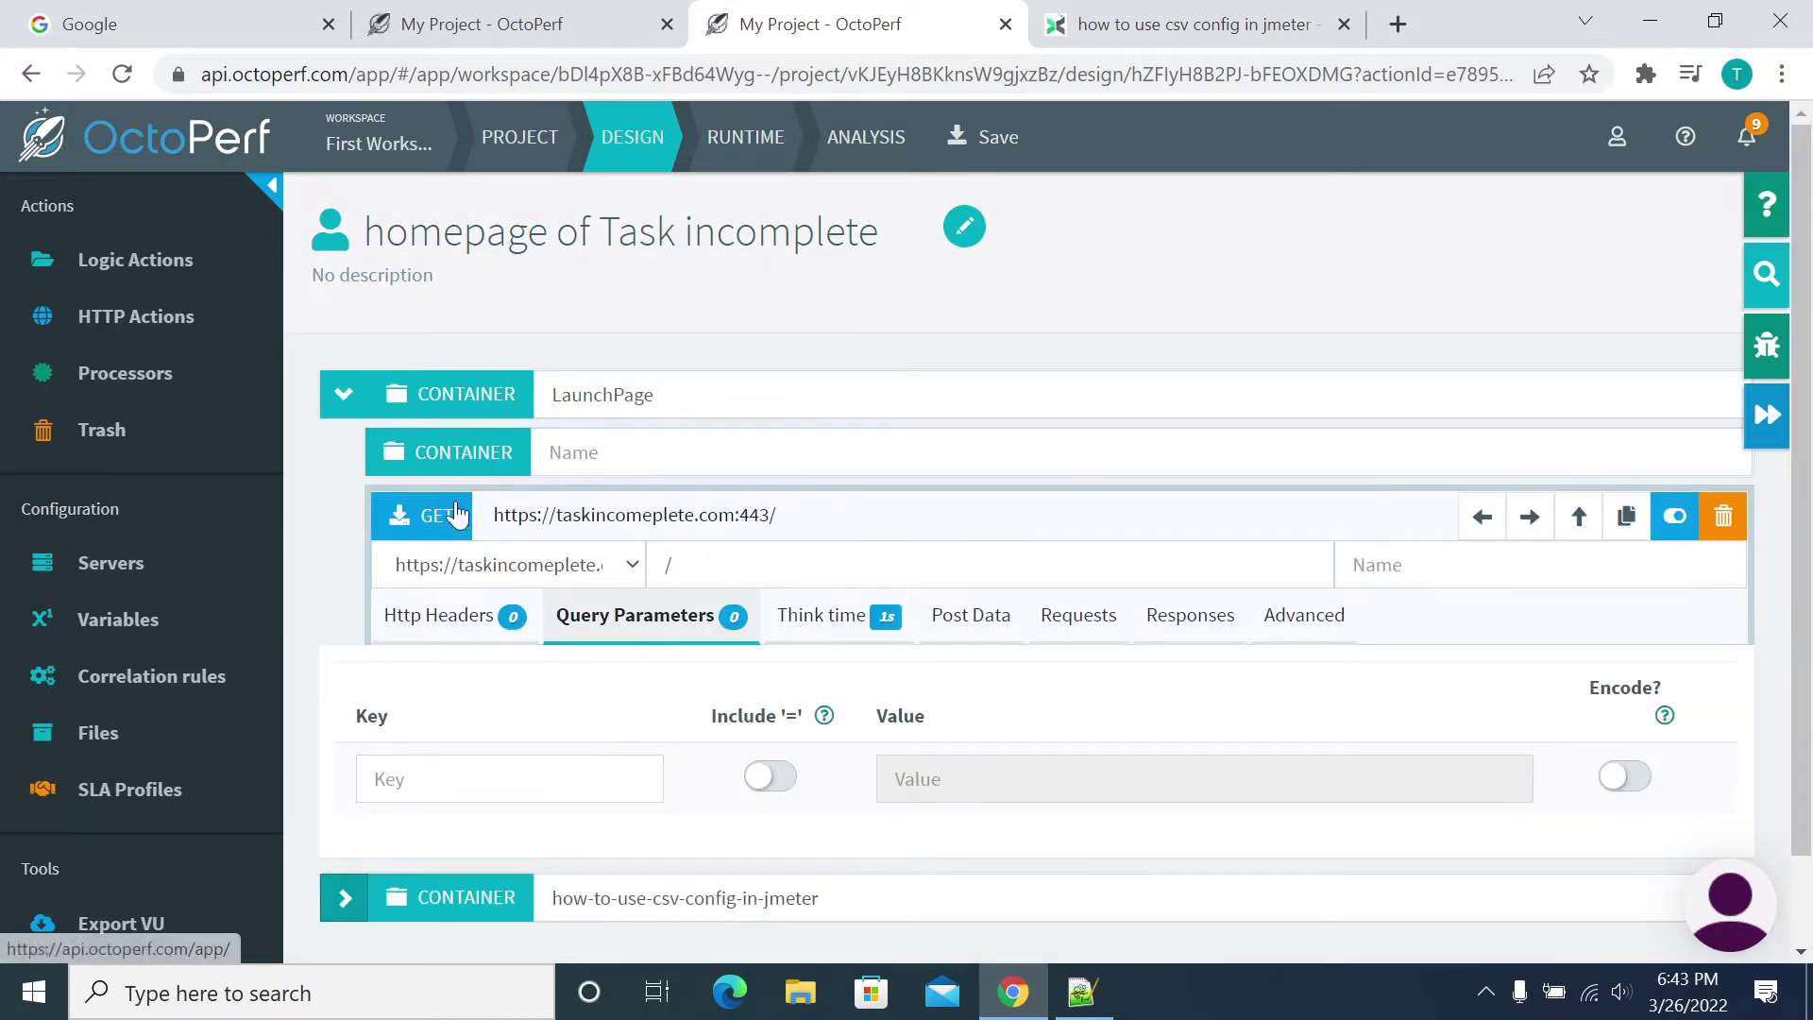
left_click(349, 401)
mouse_move(198, 261)
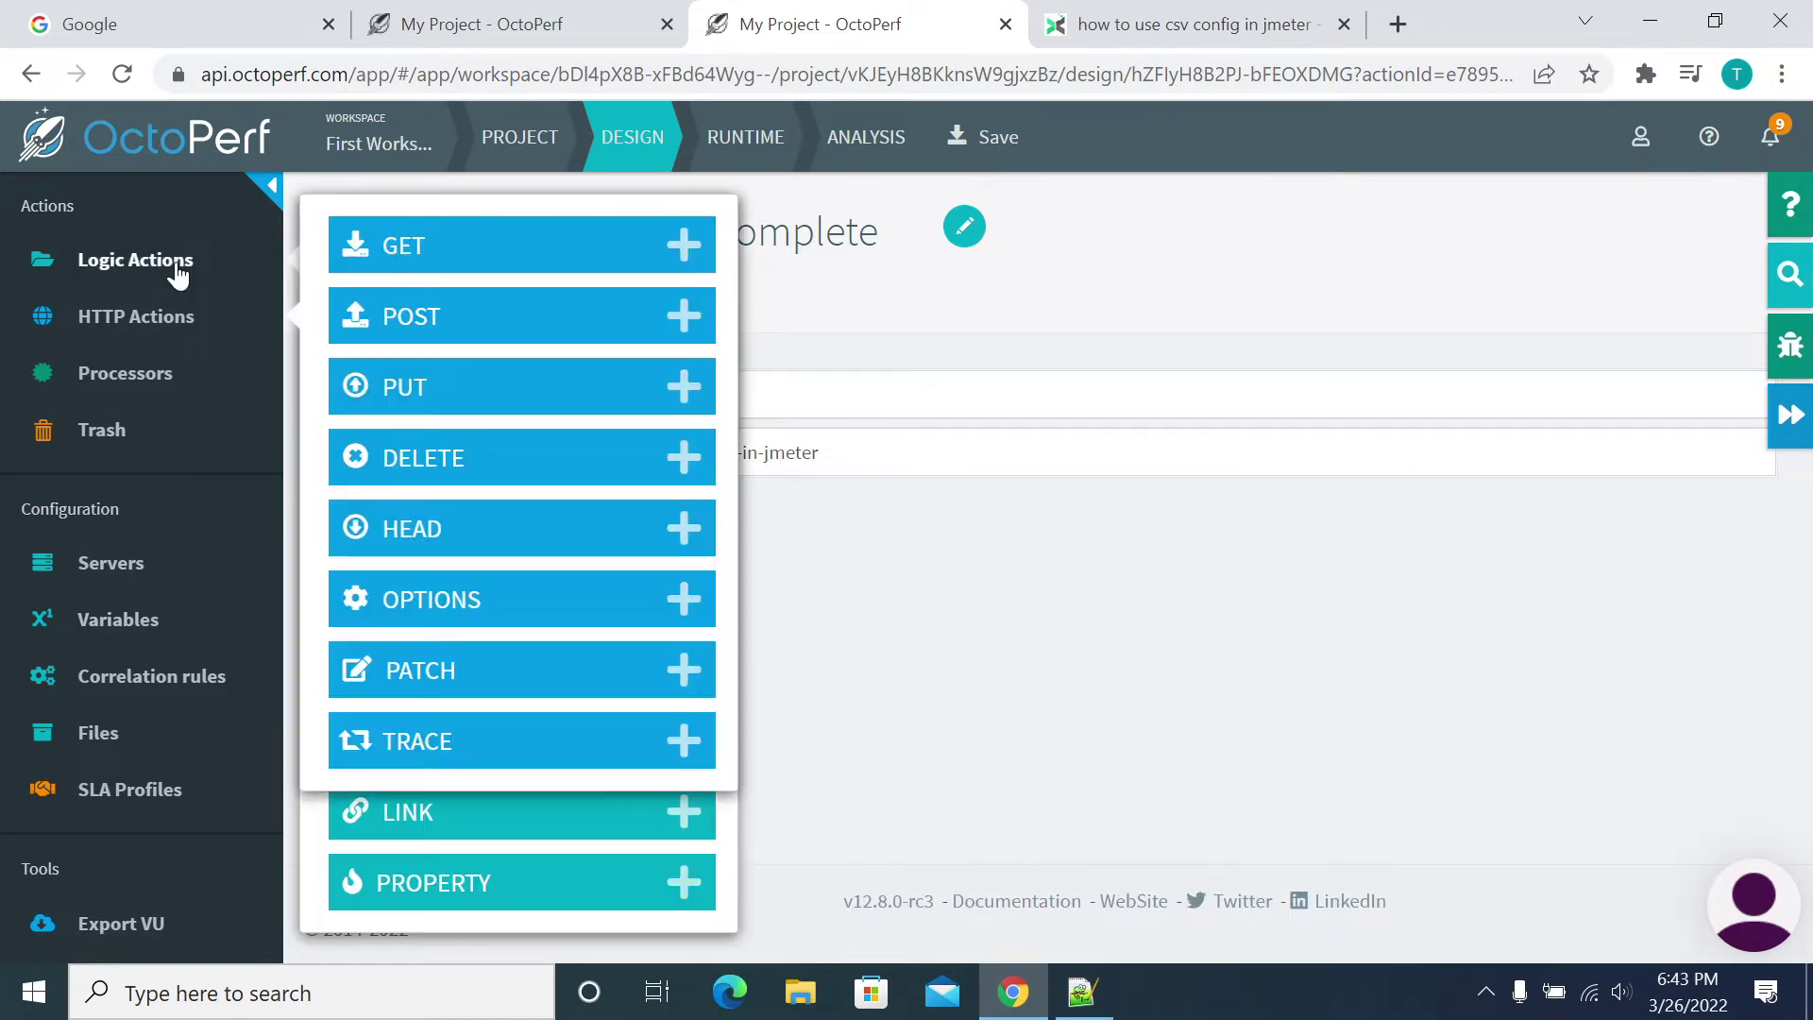
left_click(687, 244)
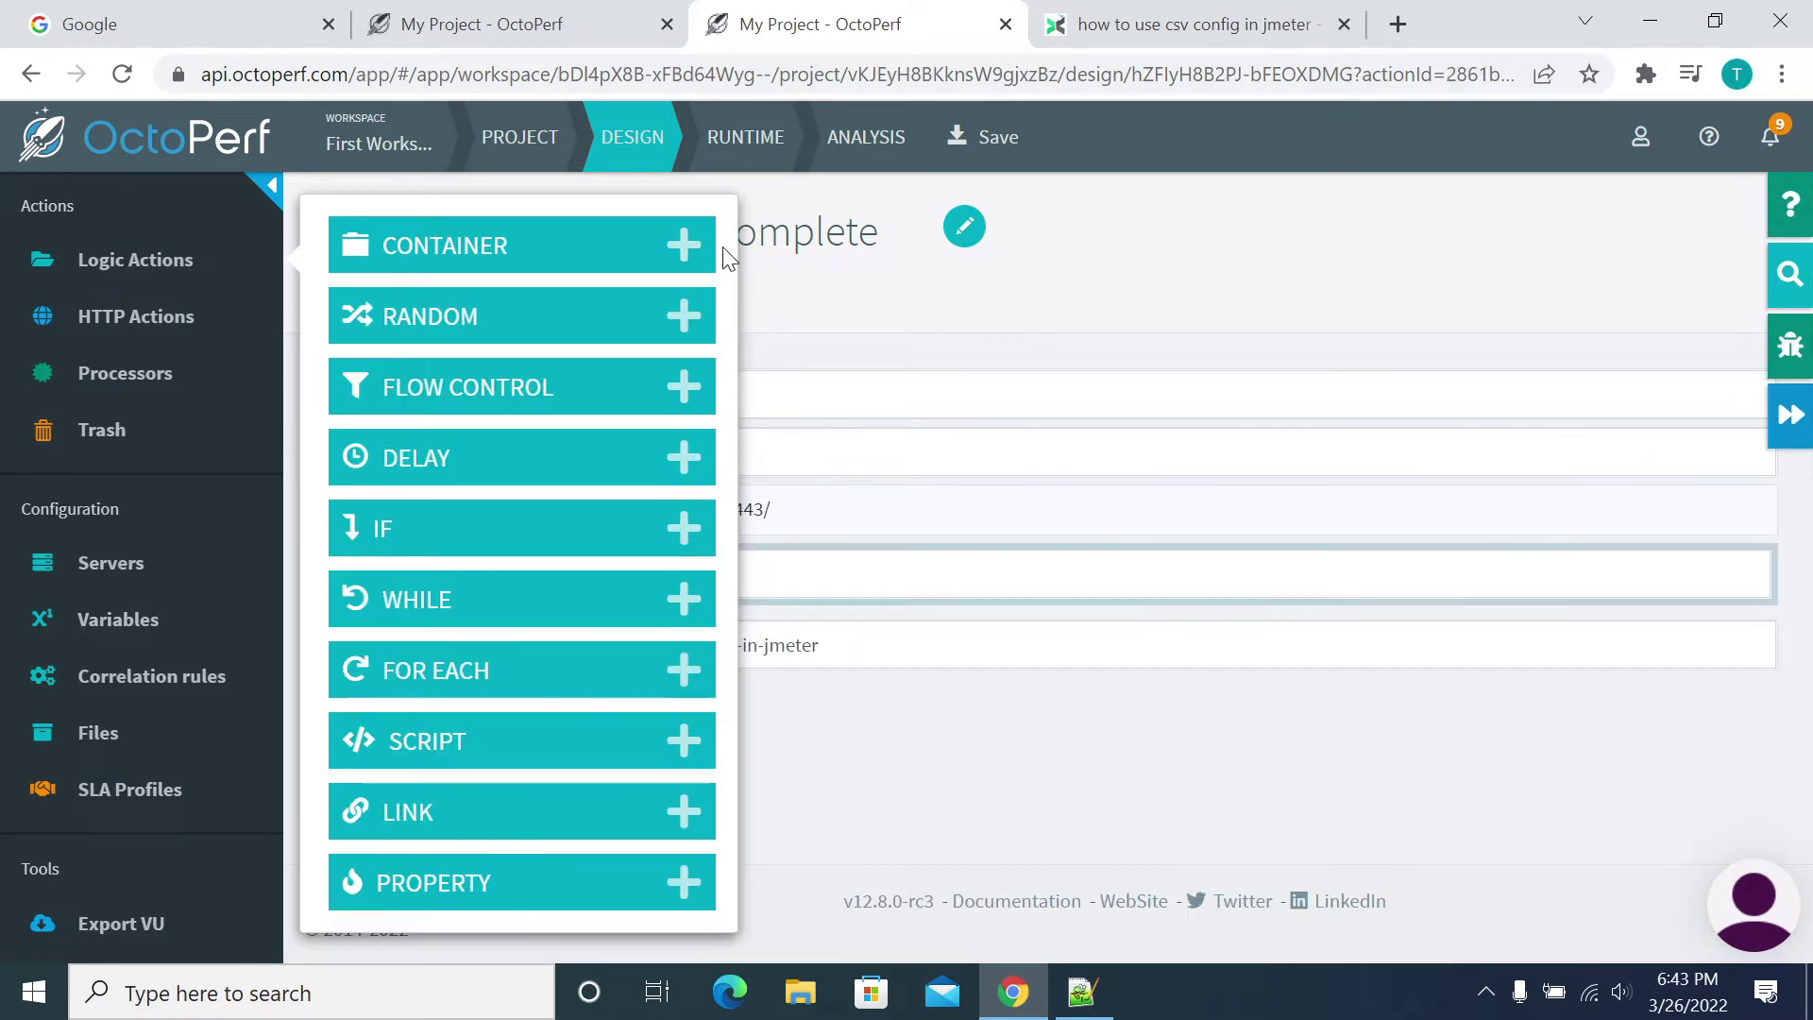
Move the unnamed container above the GET request out of LaunchPage and place it below how-to-use-csv-config-in-jmeter.
mouse_move(478, 571)
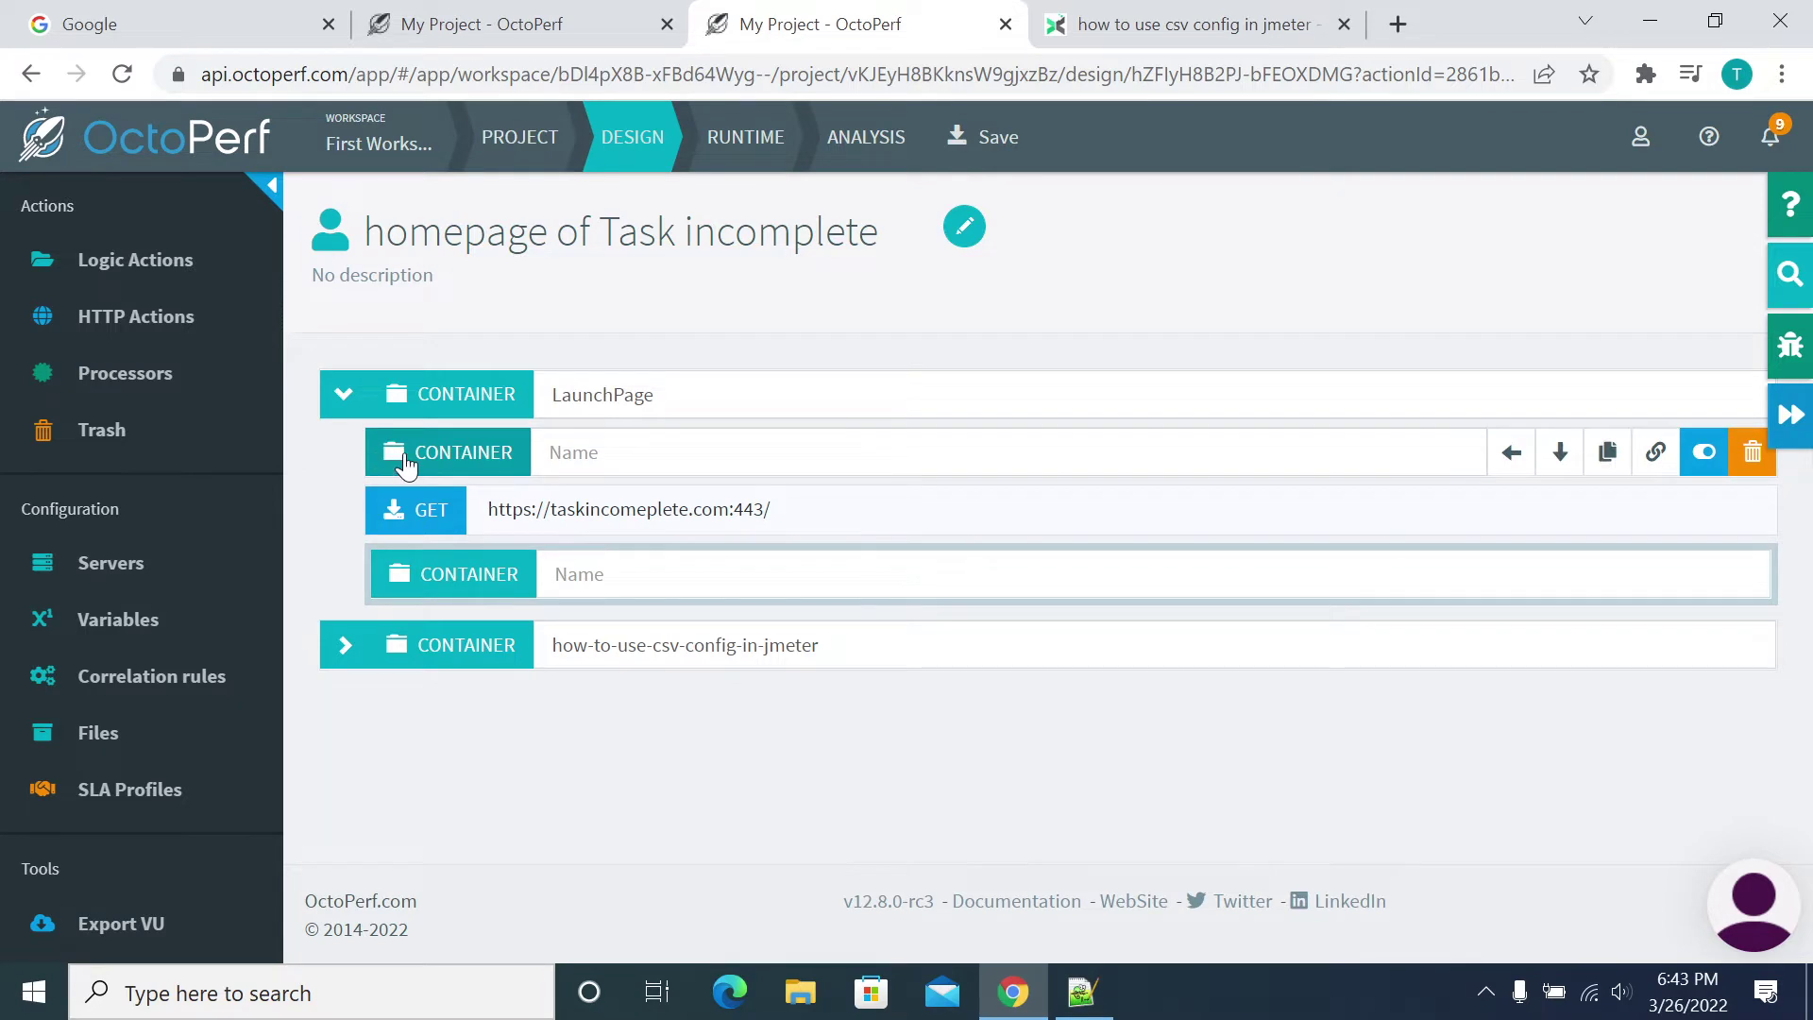
mouse_move(441, 453)
left_click_drag(440, 453, 477, 472)
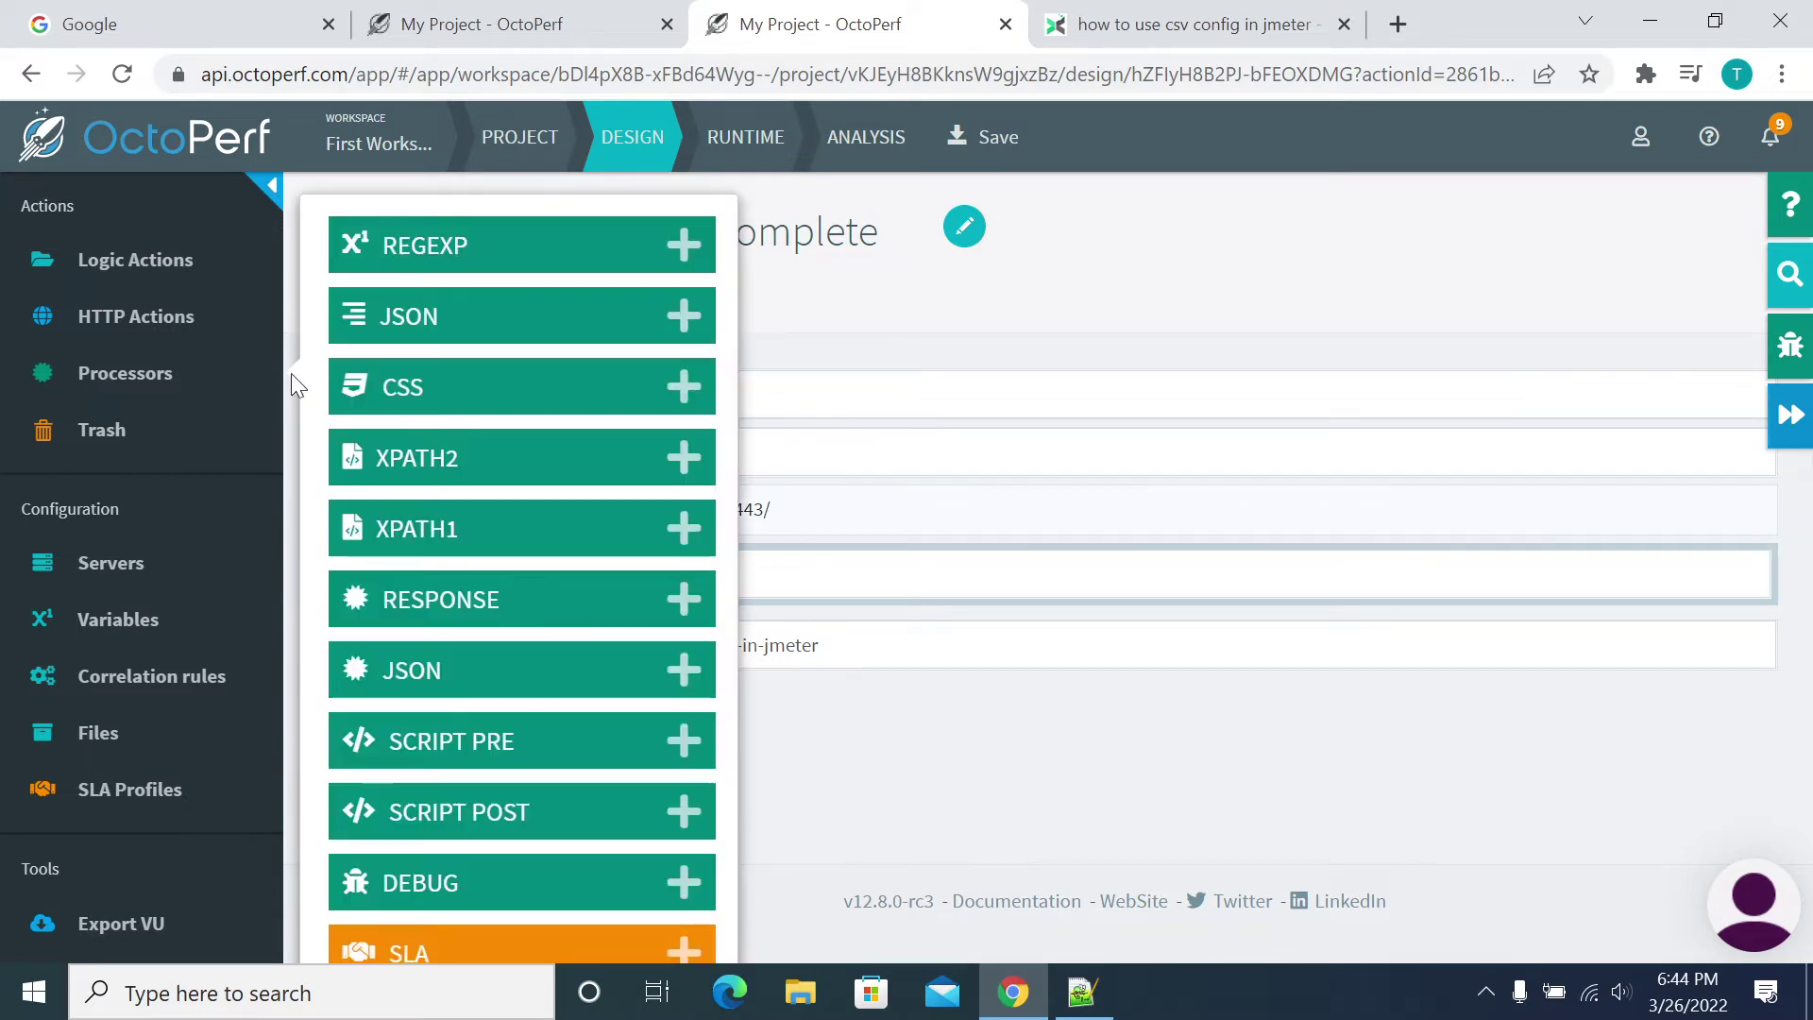
left_click(325, 406)
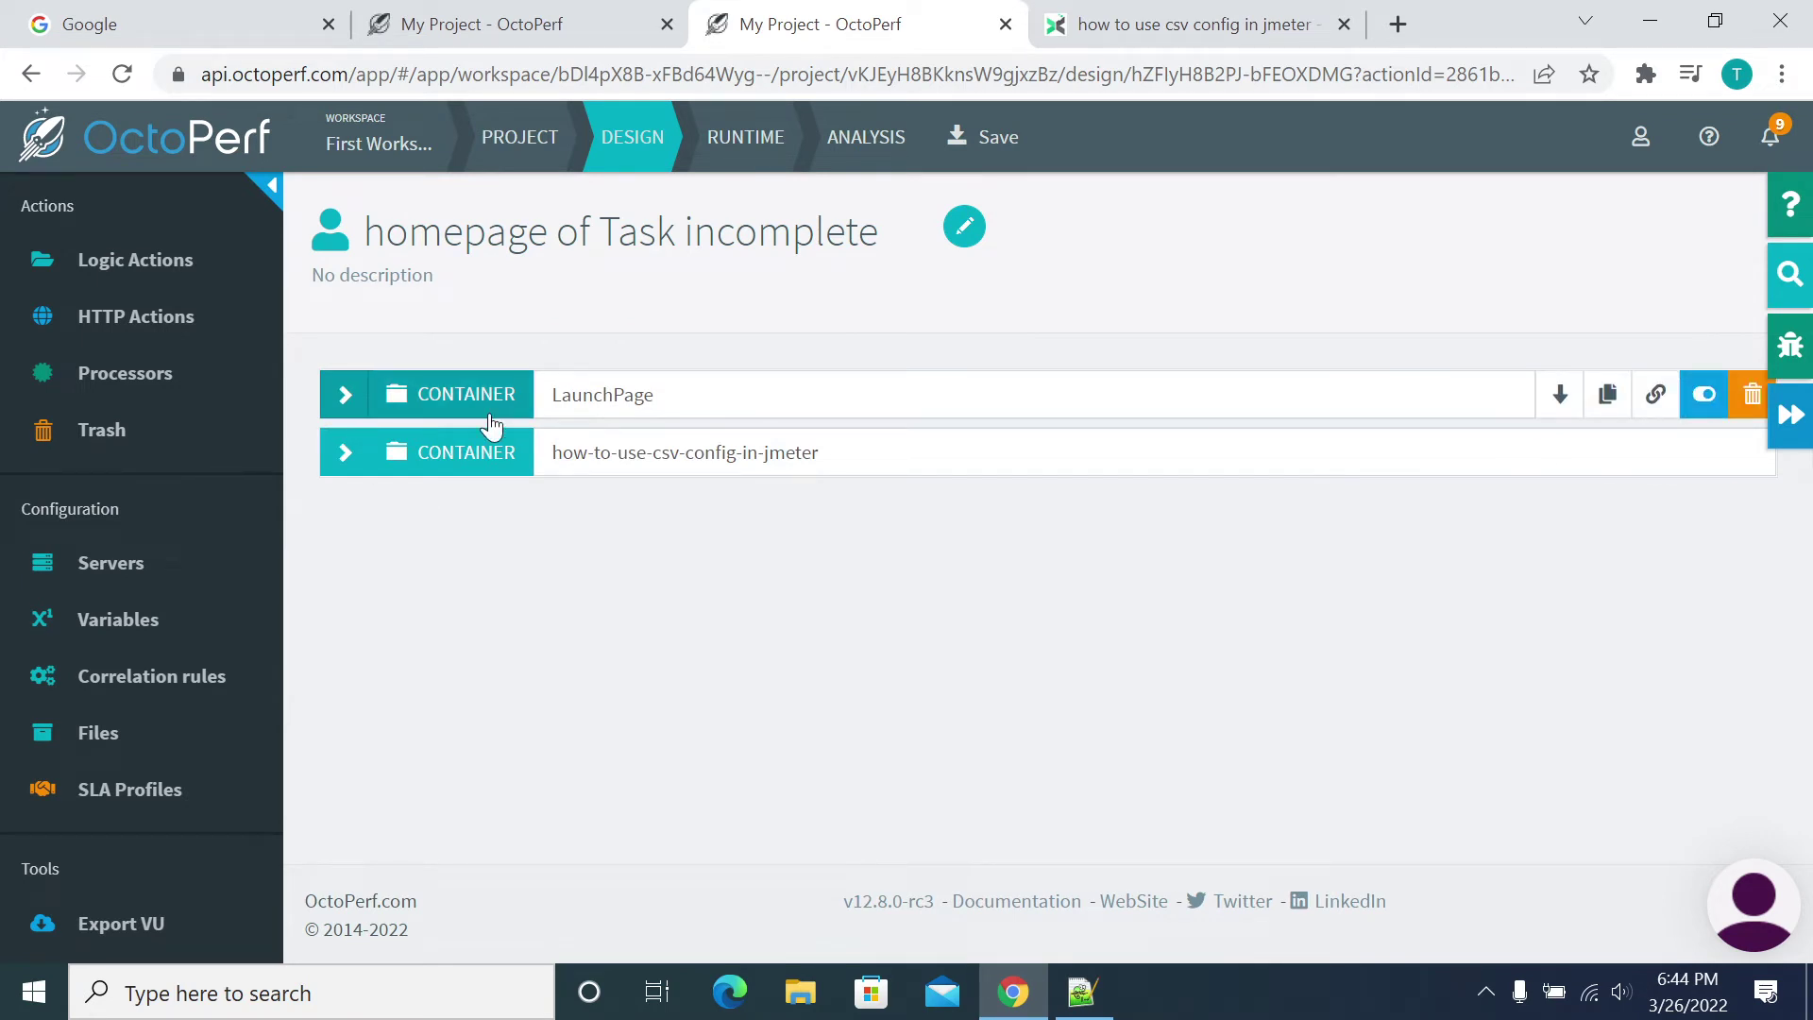
left_click(343, 398)
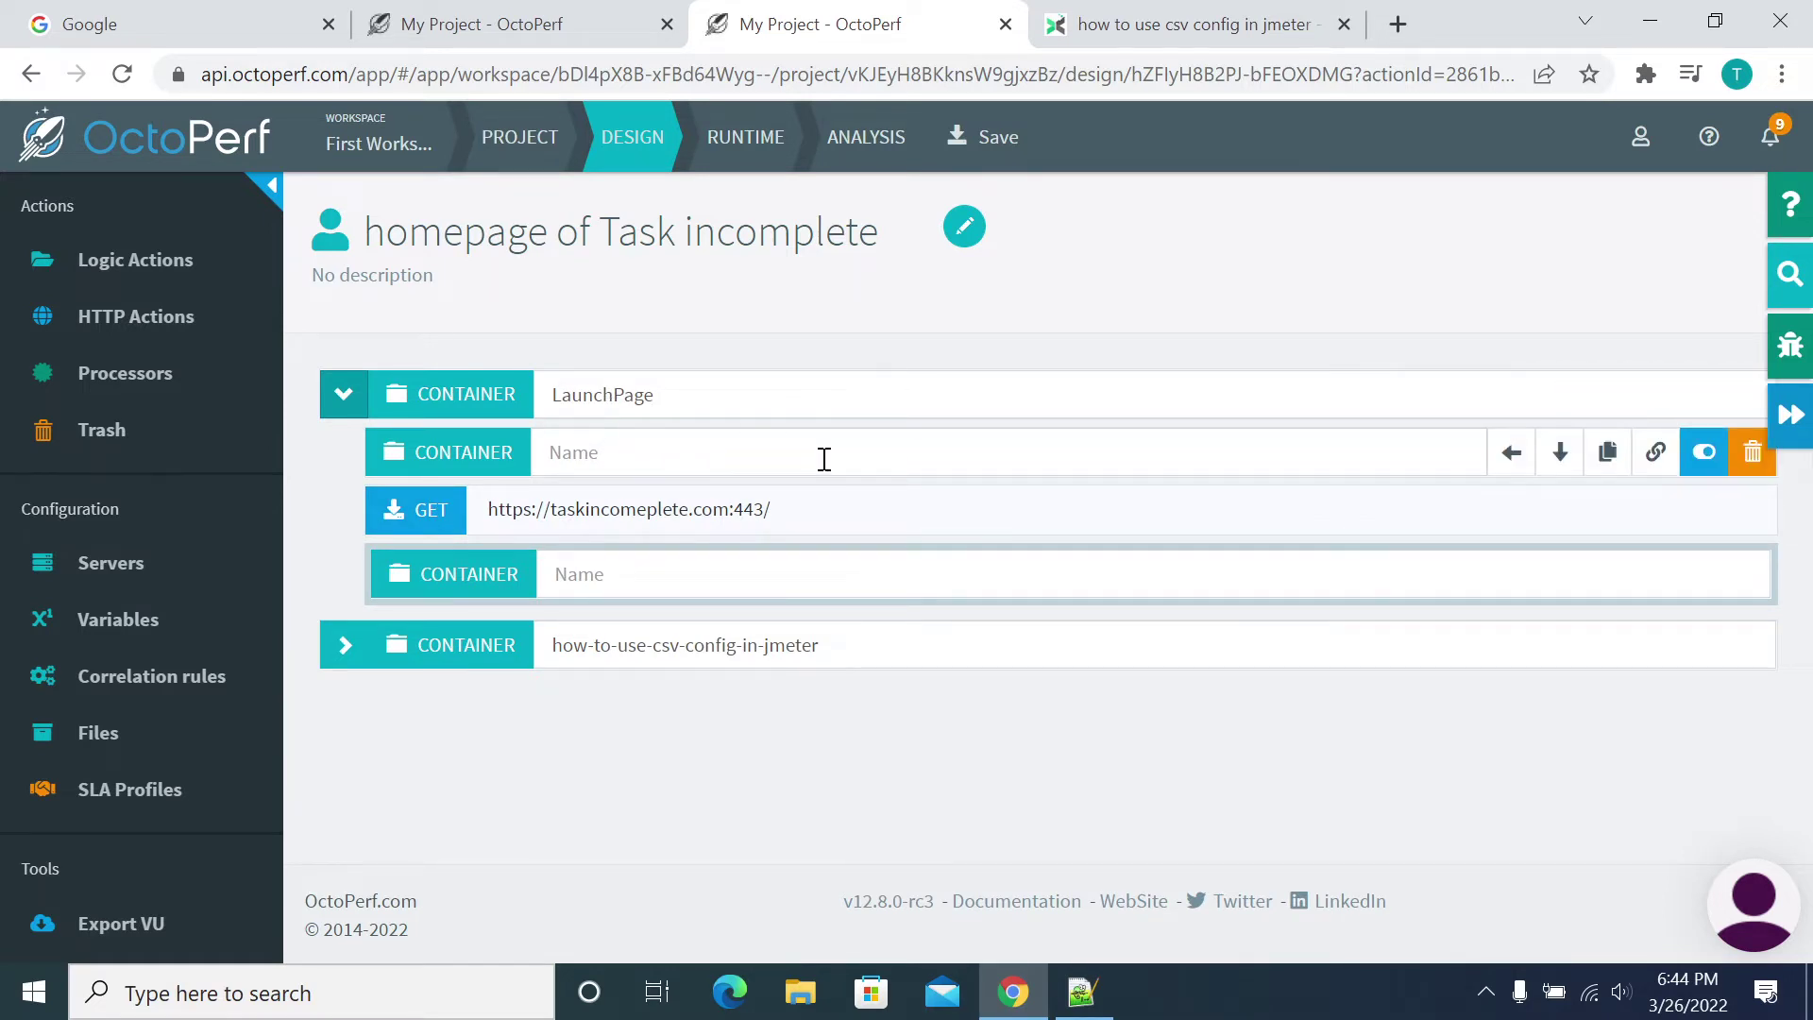
left_click(1507, 463)
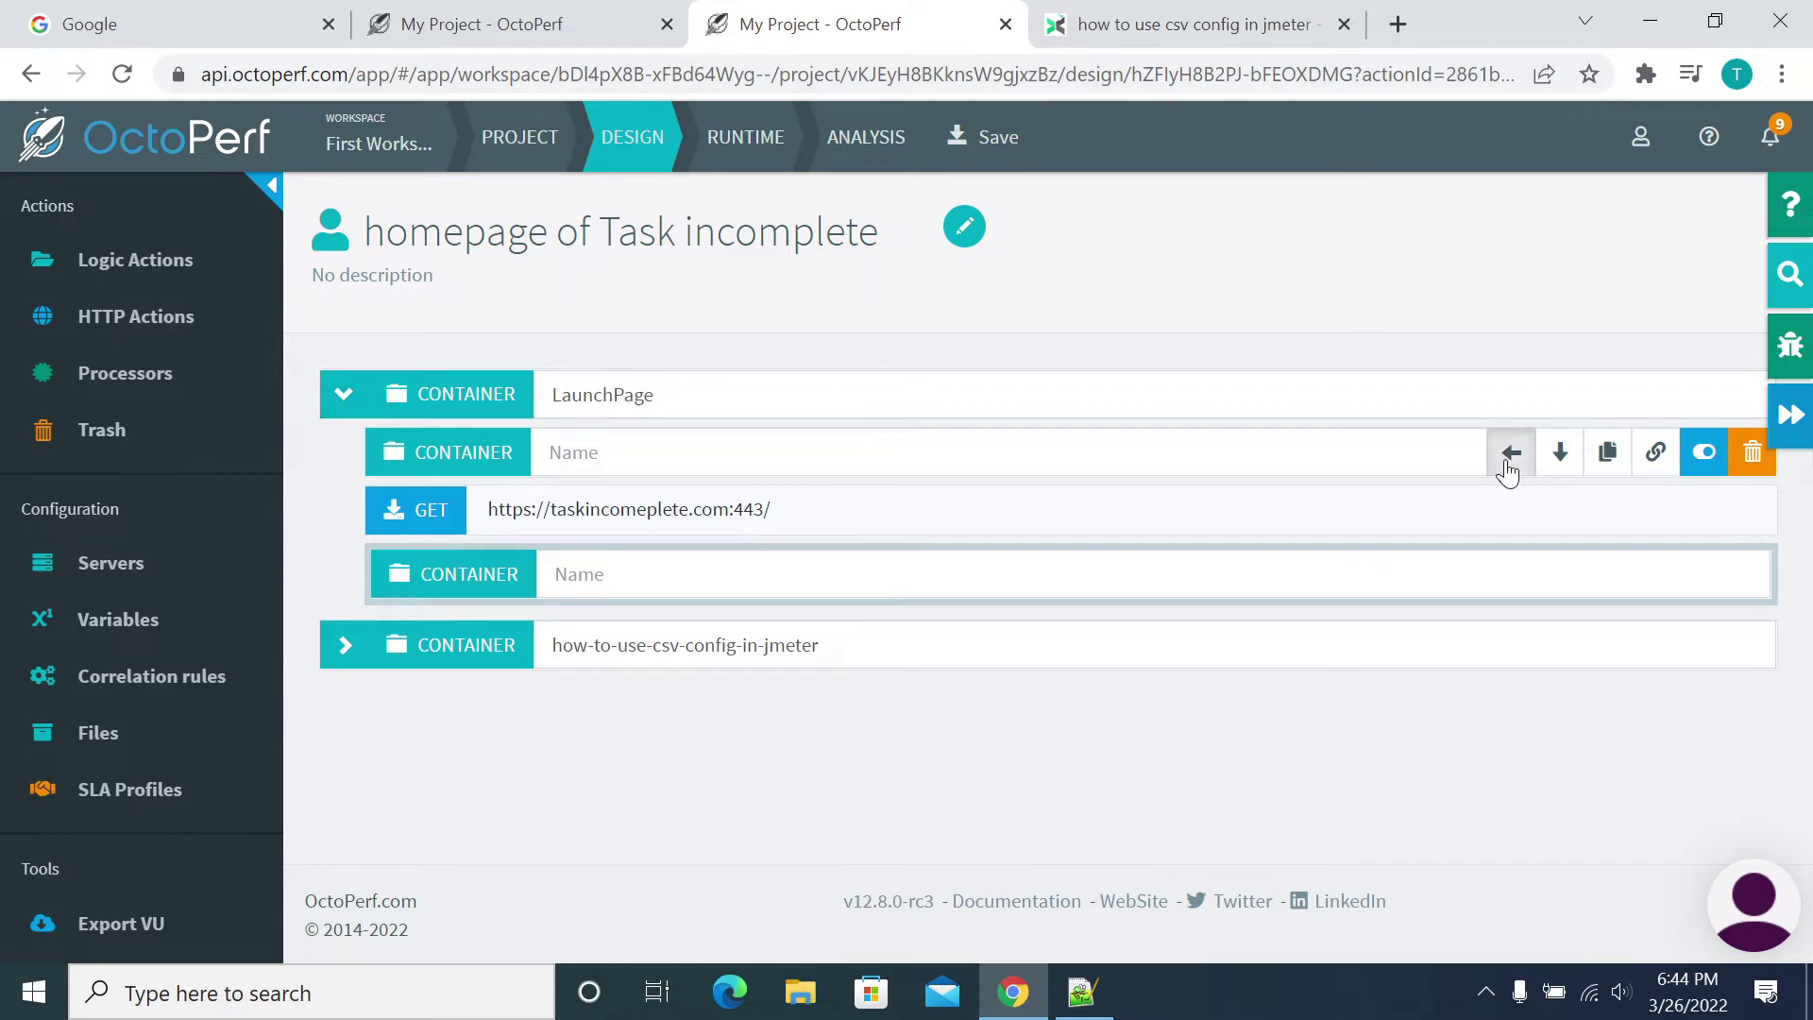
left_click(343, 393)
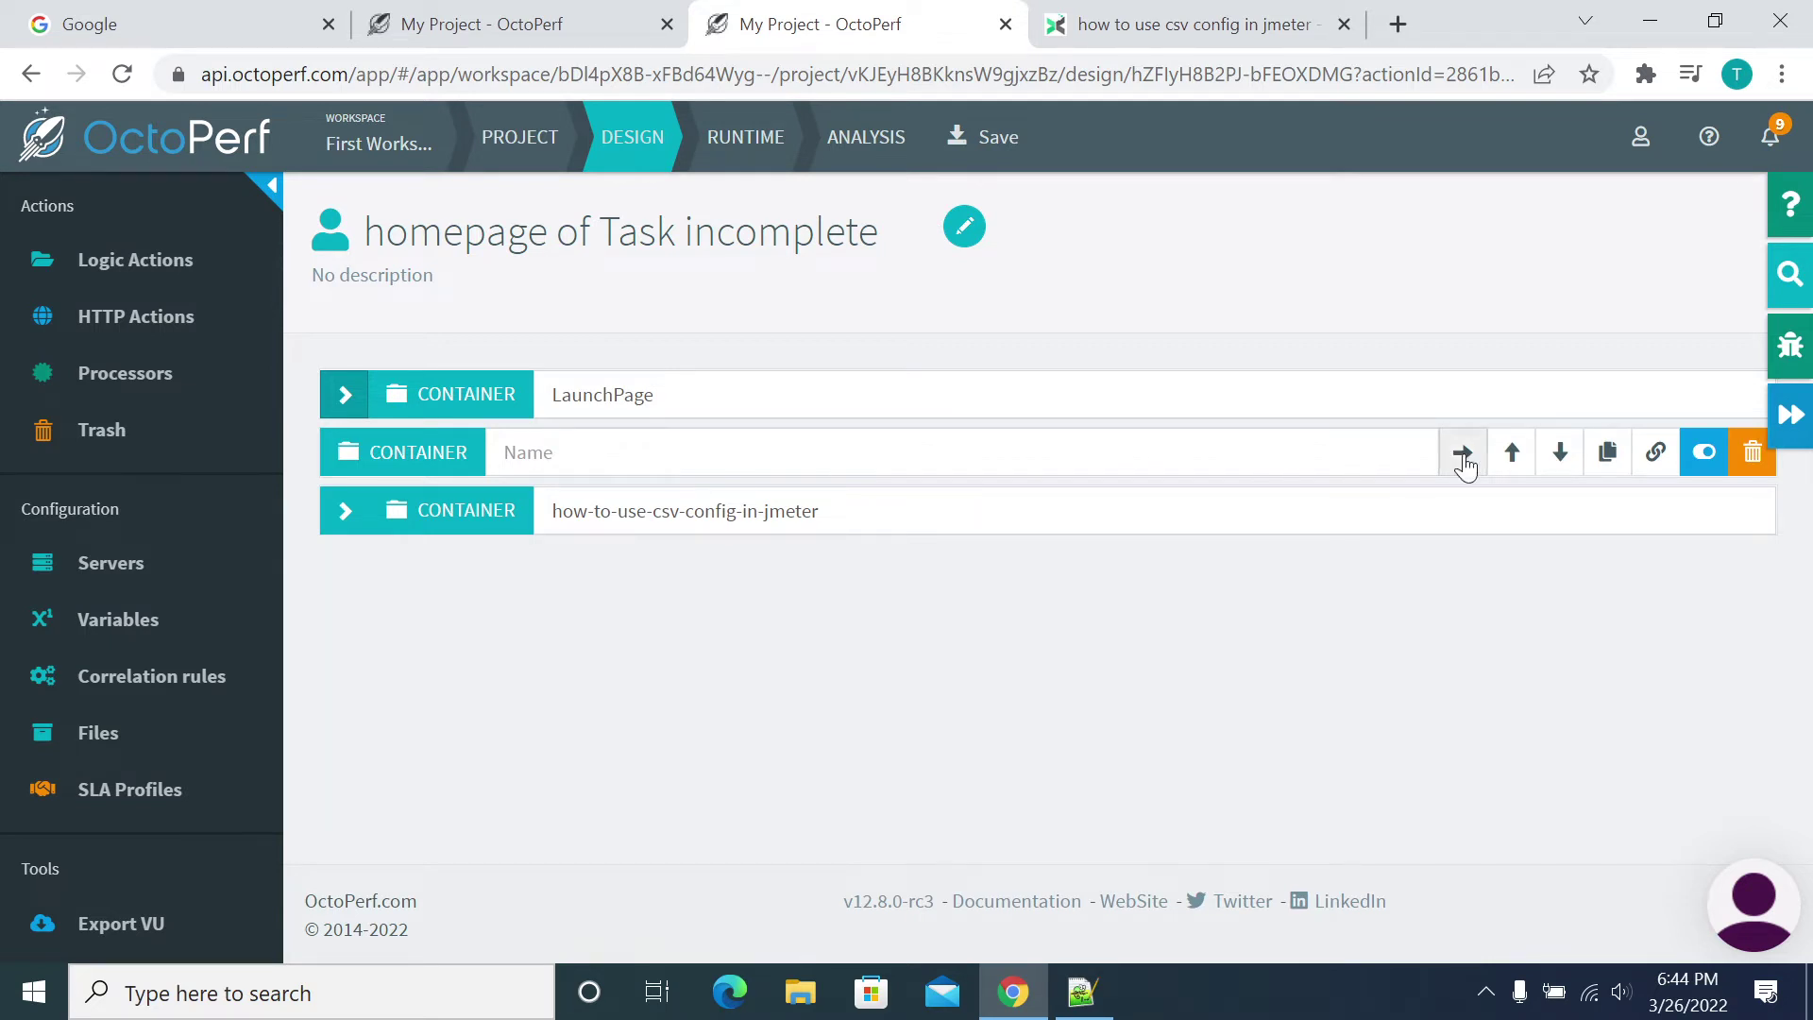
left_click(1560, 452)
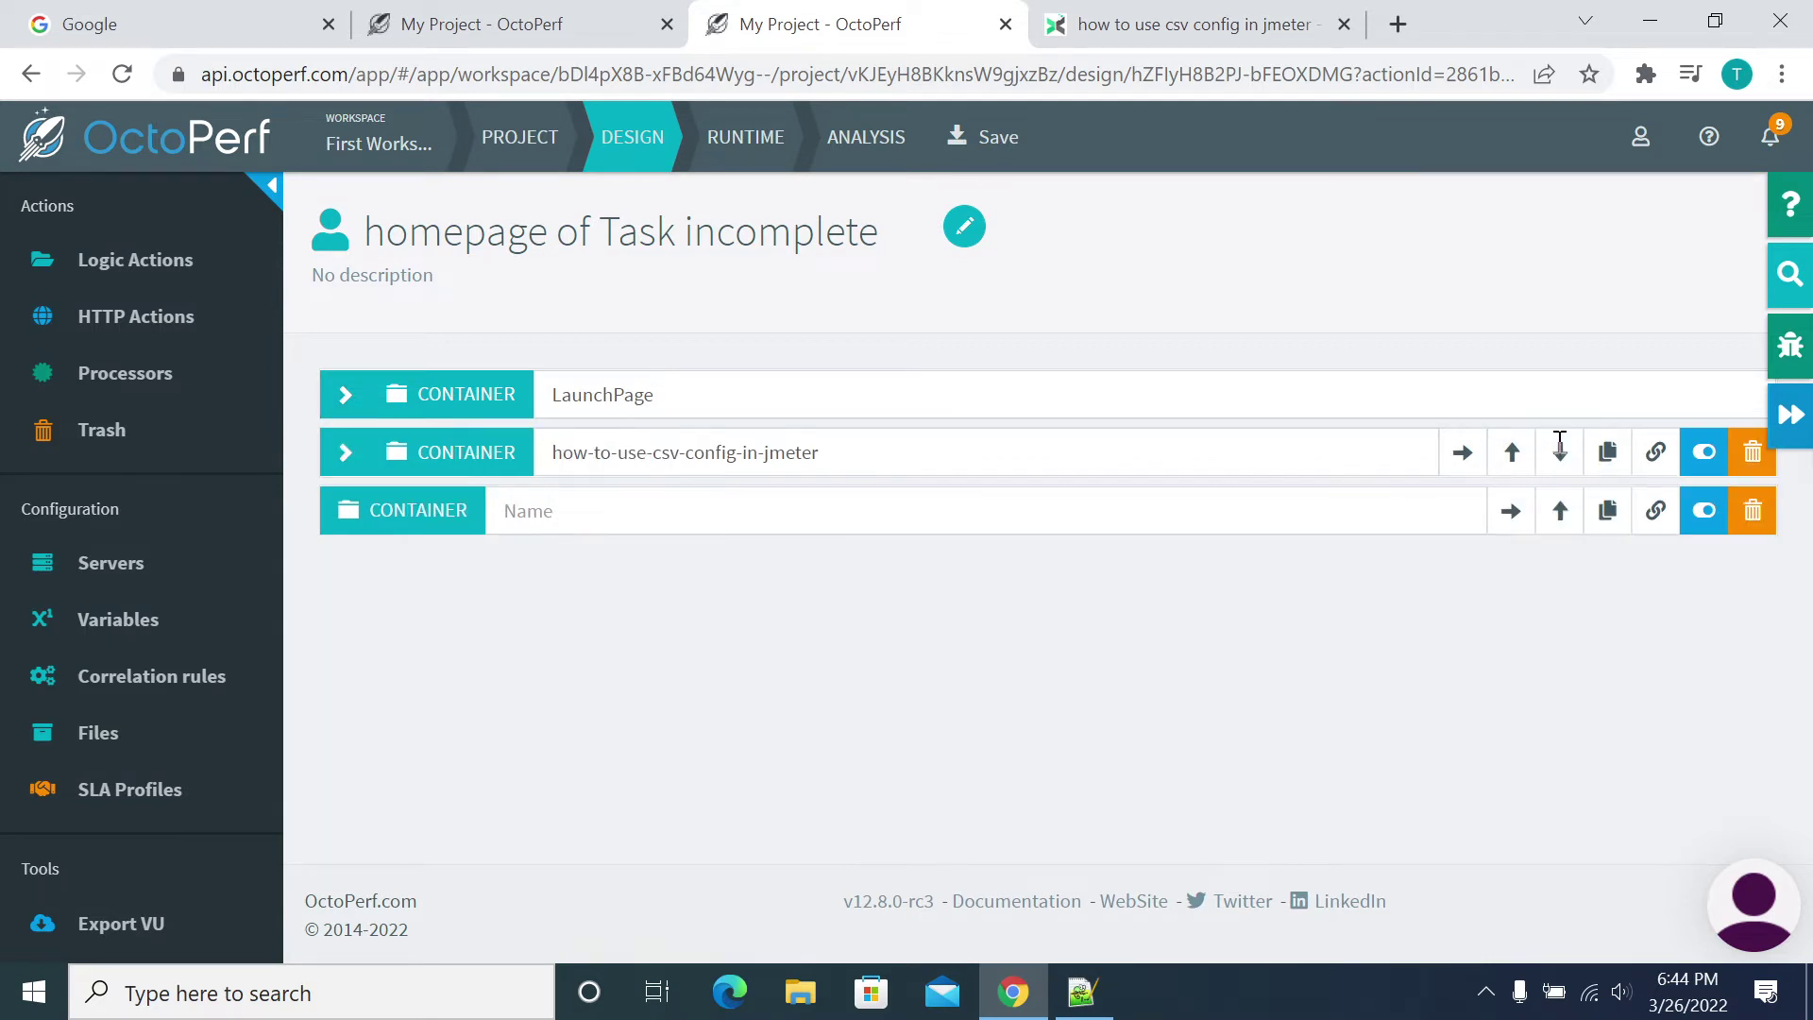
left_click(544, 515)
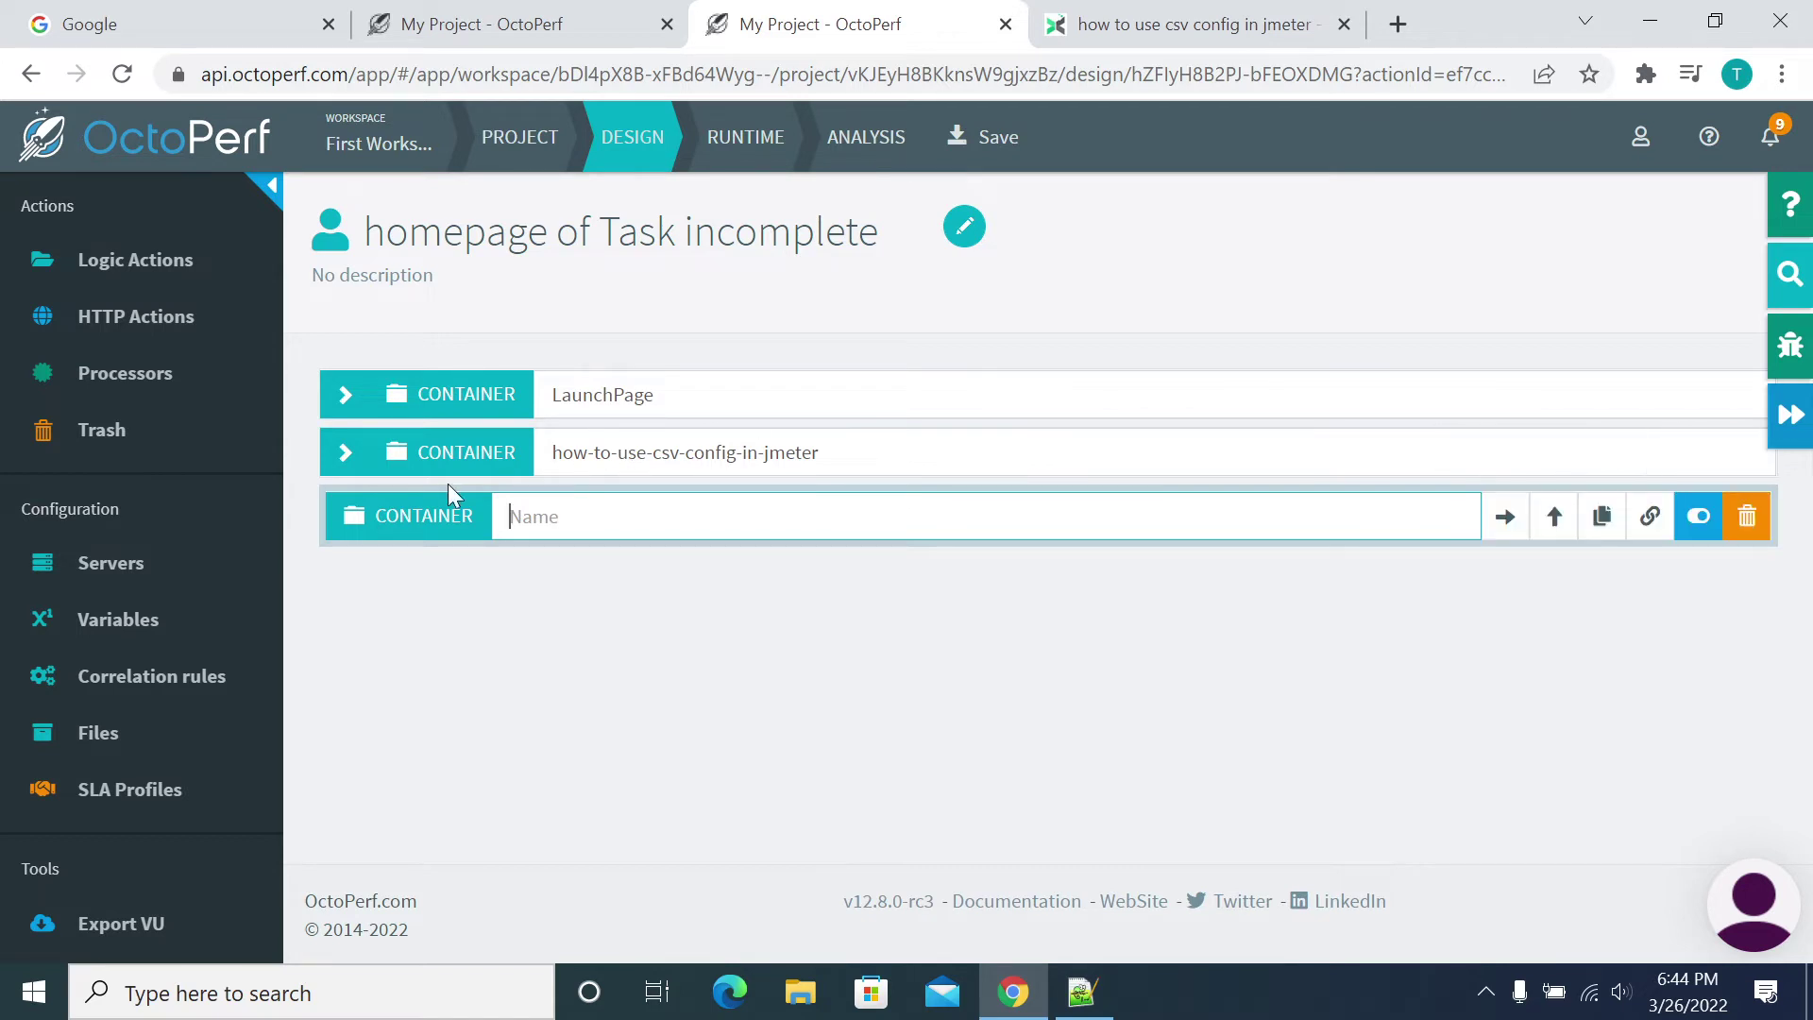
Move the remaining unnamed container out of LaunchPage and place it directly below how-to-use-csv-config-in-jmeter, above the other unnamed container.
left_click(351, 400)
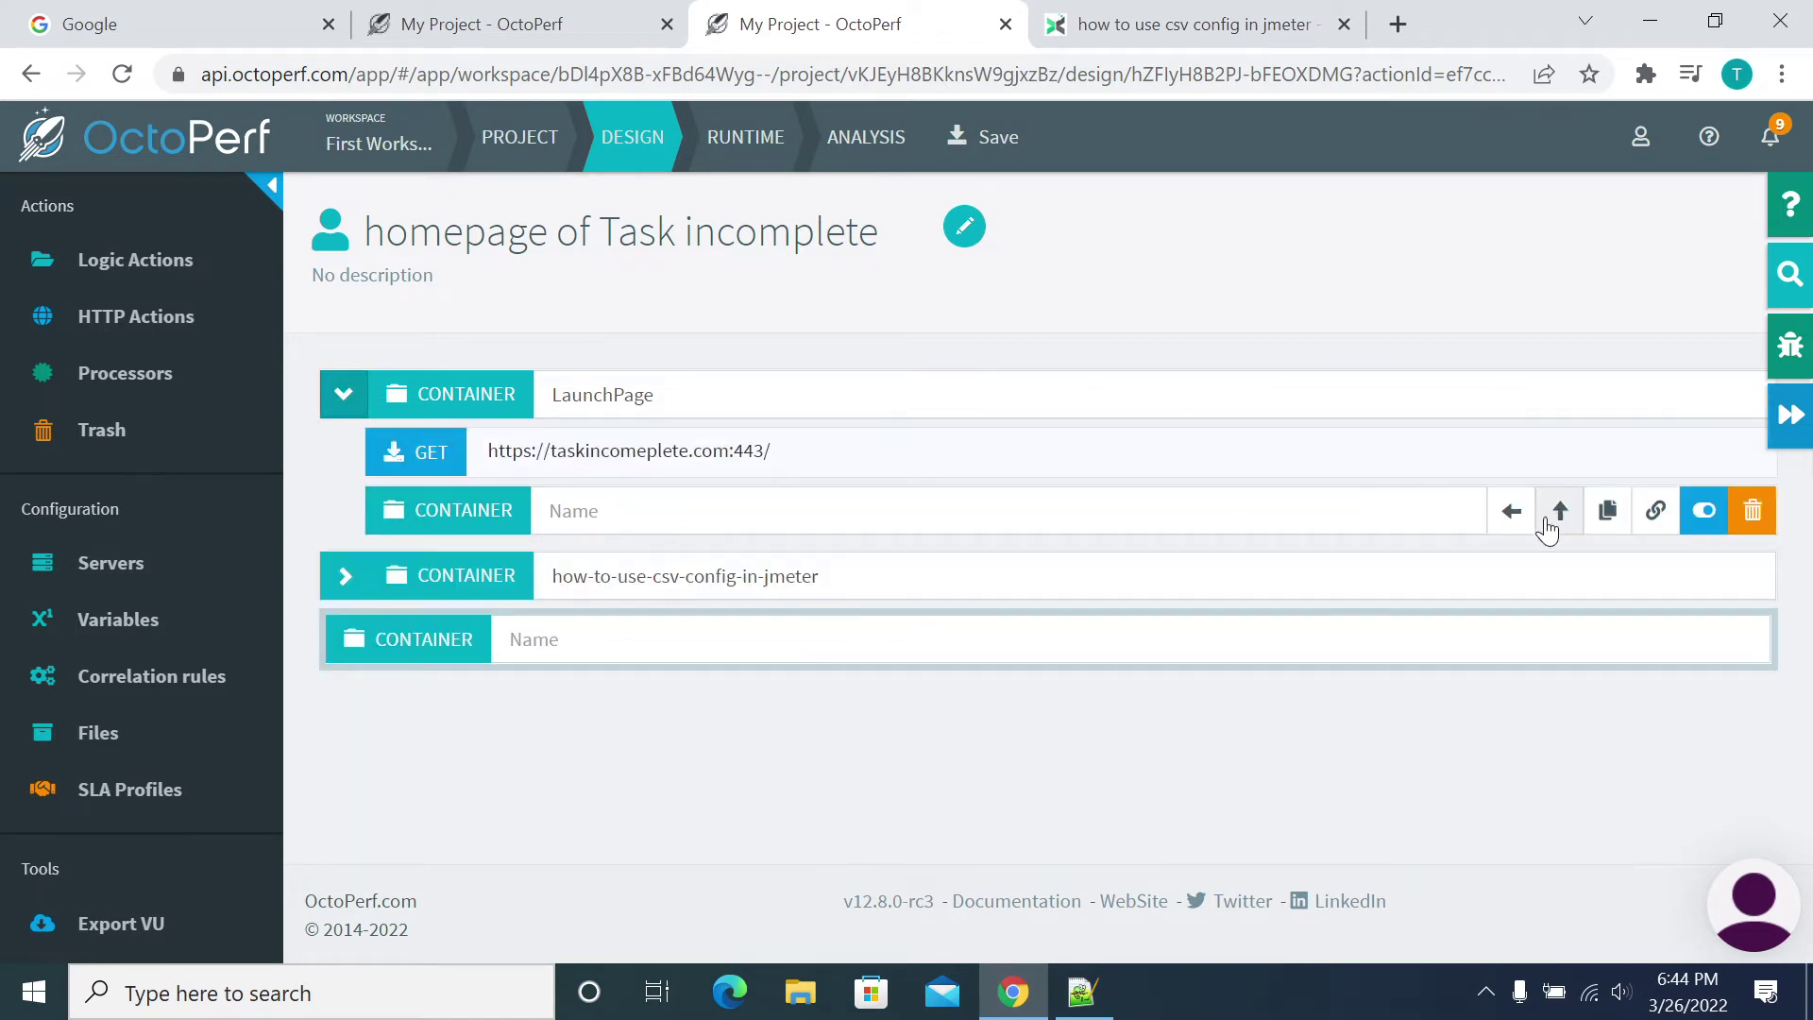
left_click(1511, 511)
left_click(348, 401)
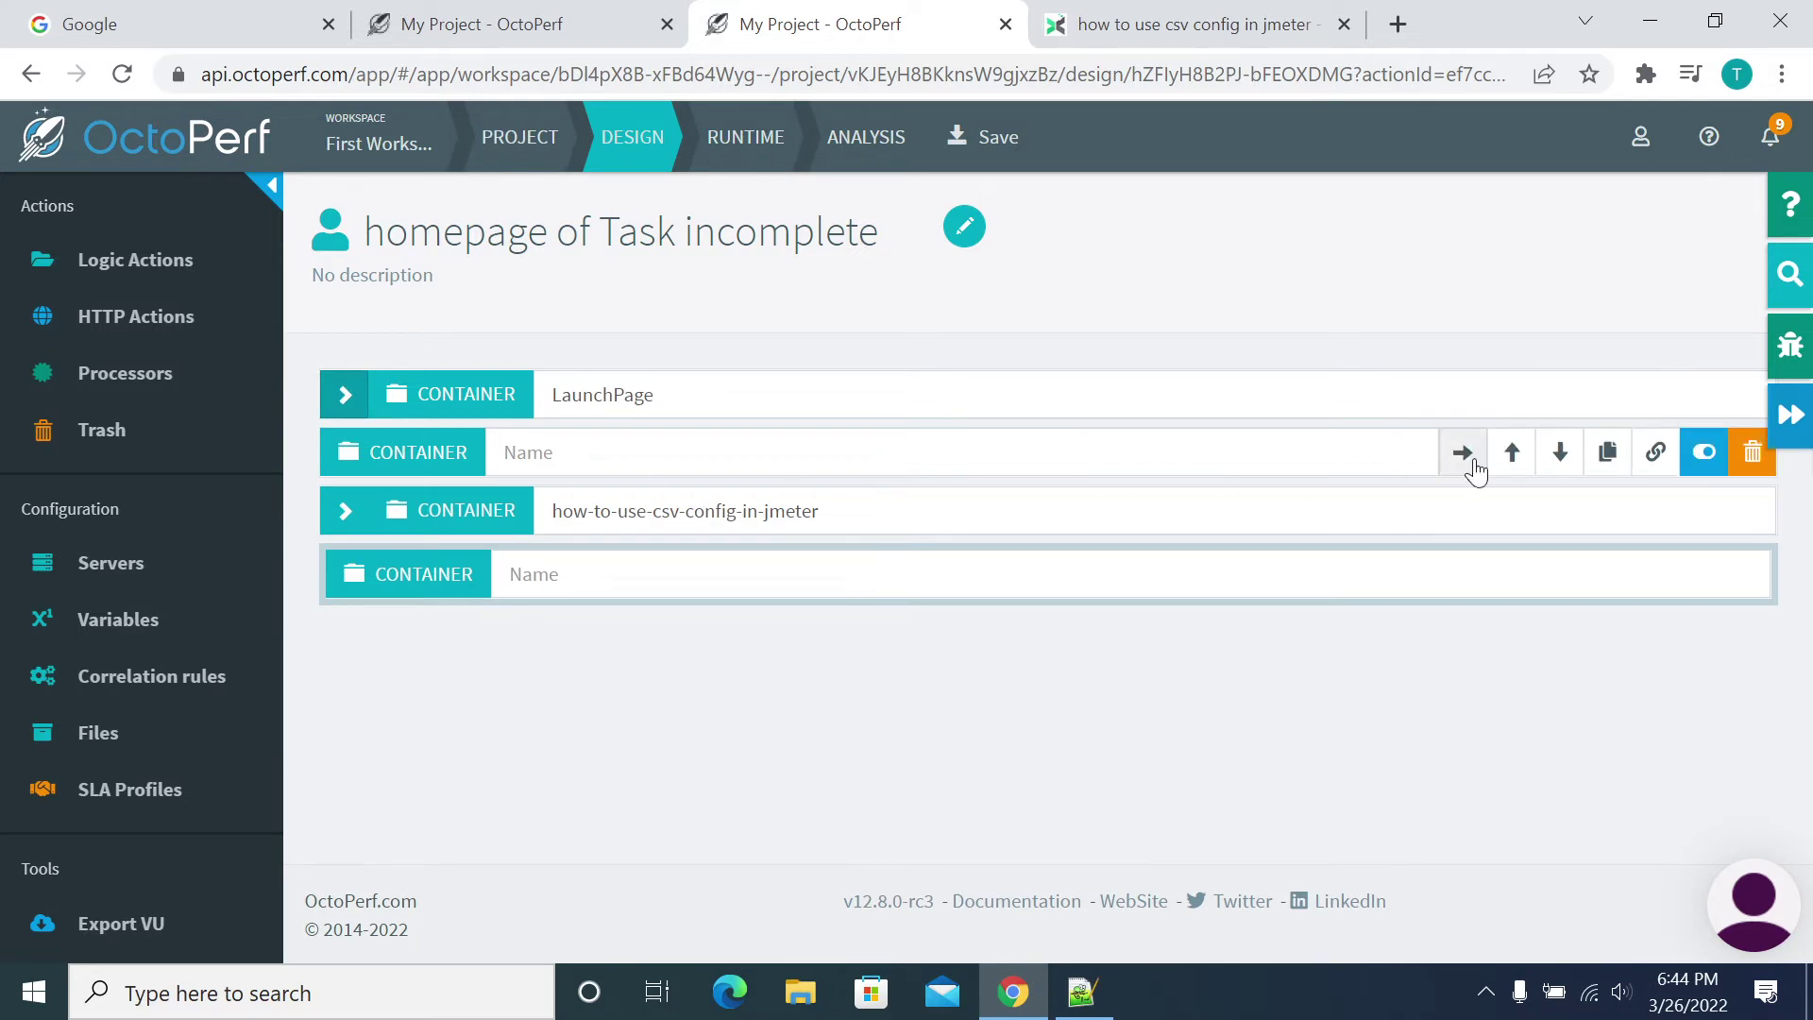
left_click(1560, 452)
left_click(1559, 454)
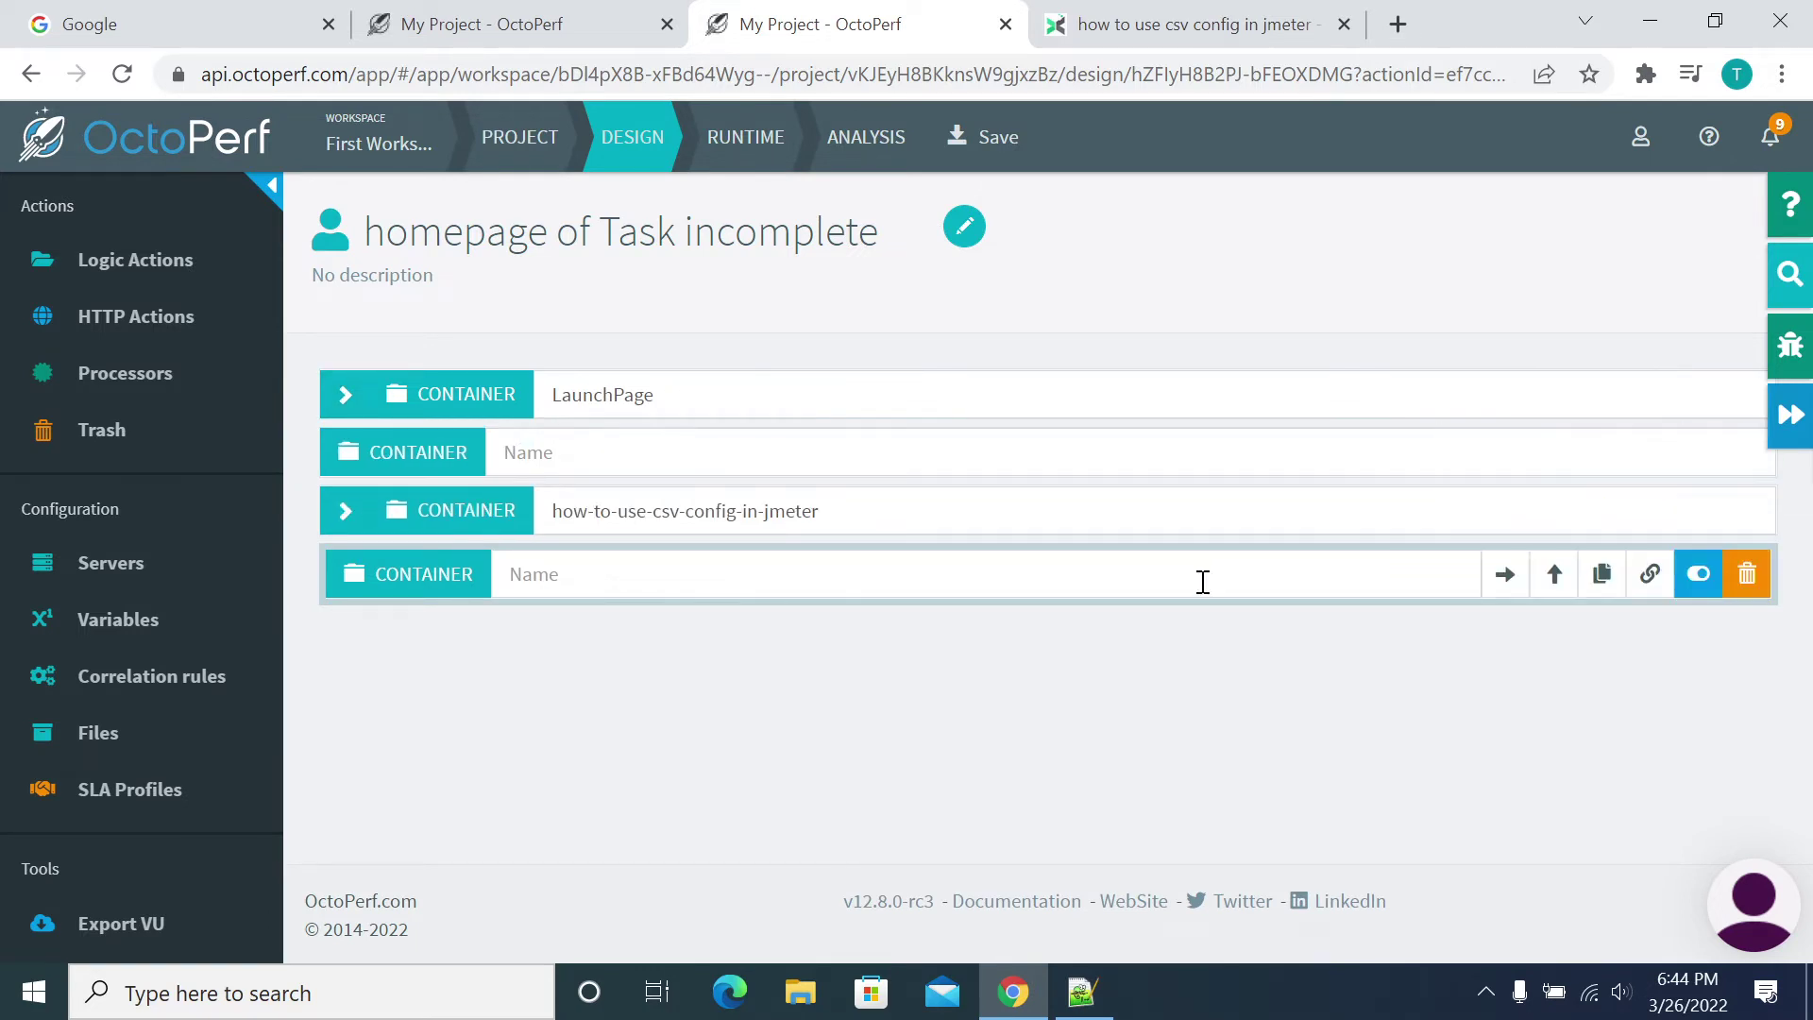
left_click(1559, 452)
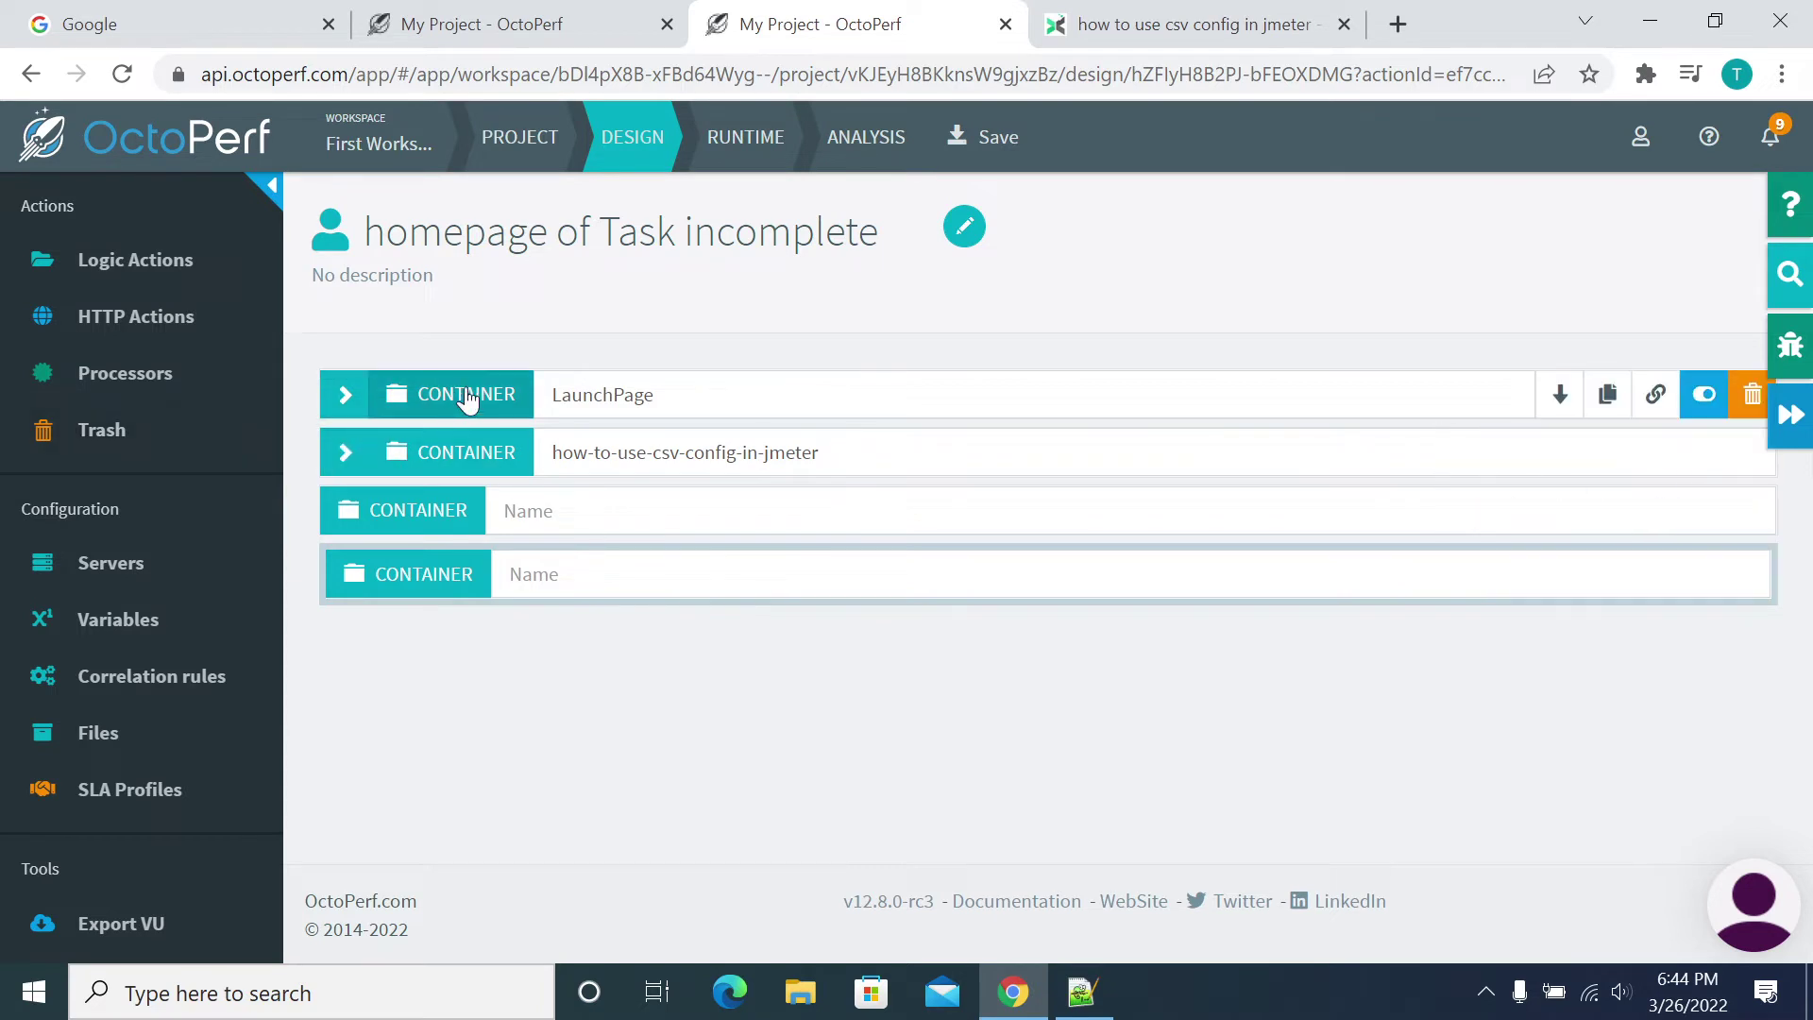
Copy the link address of the Size assertion in Jmeter post from the Task incomplete website's Latest Posts.
left_click(593, 507)
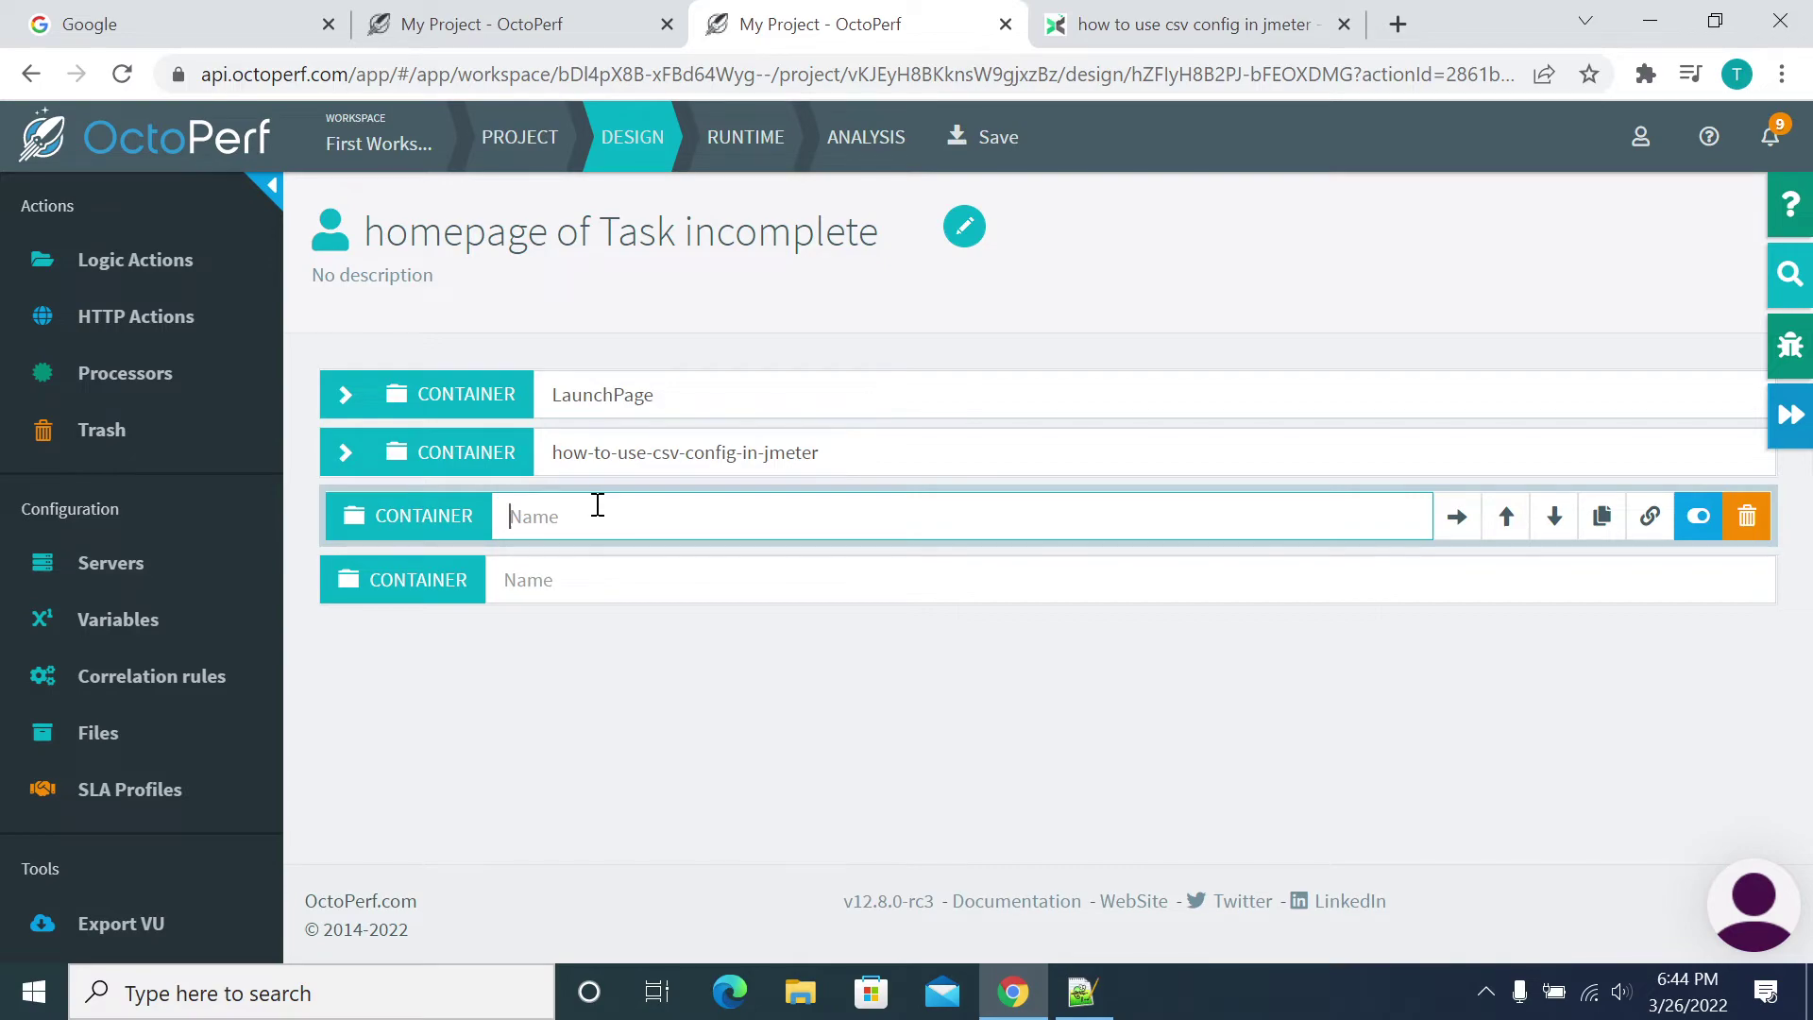
left_click(1103, 36)
scroll(612, 463, "down", 3)
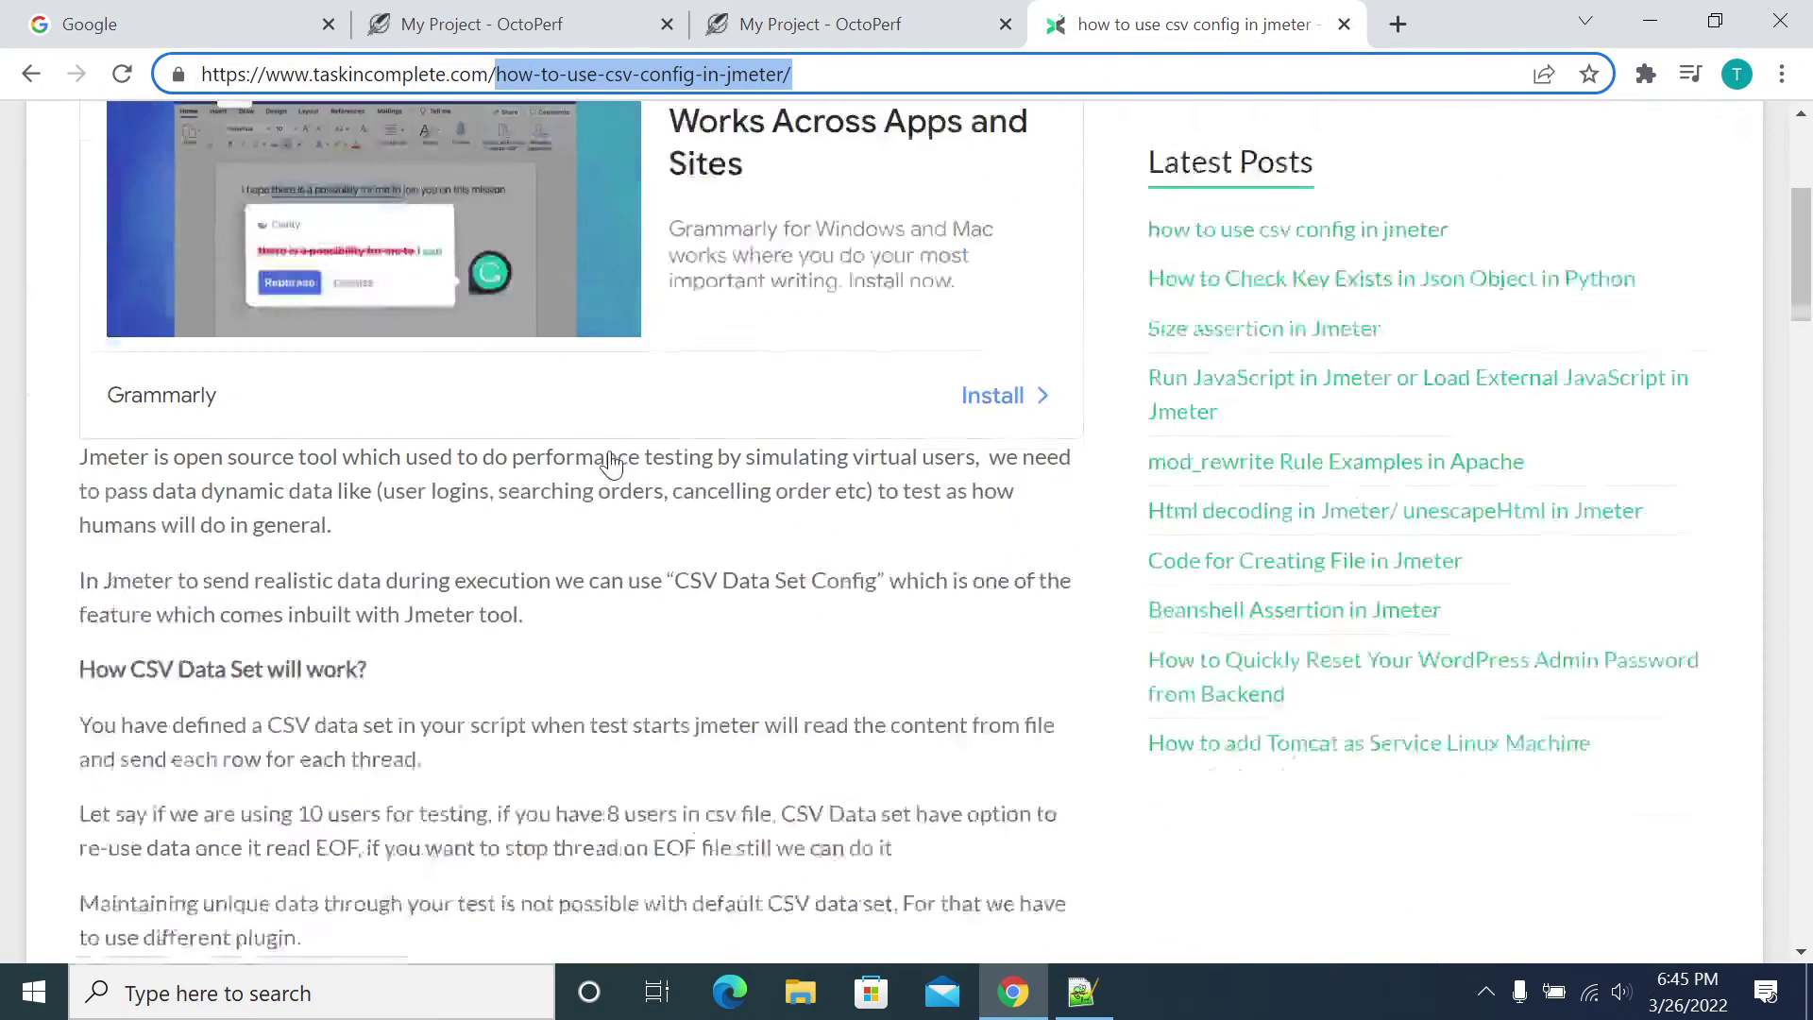
scroll(612, 463, "down", 6)
scroll(607, 513, "up", 8)
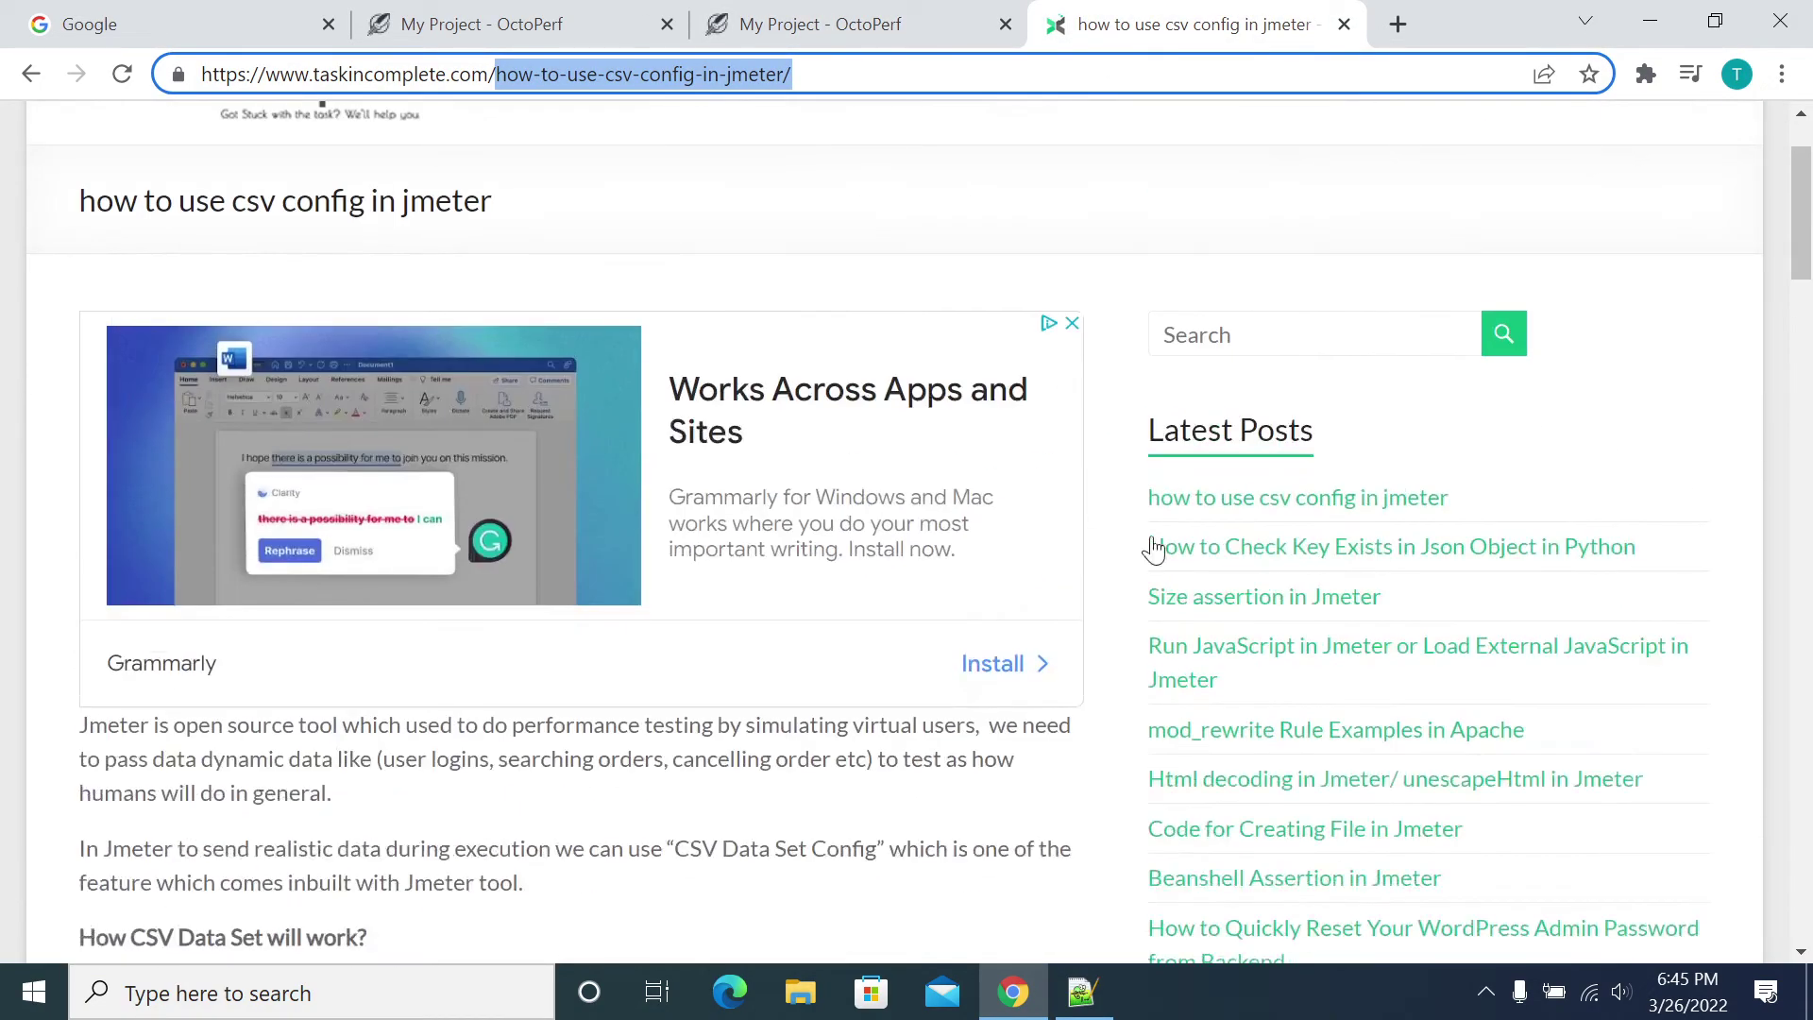
right_click(1236, 610)
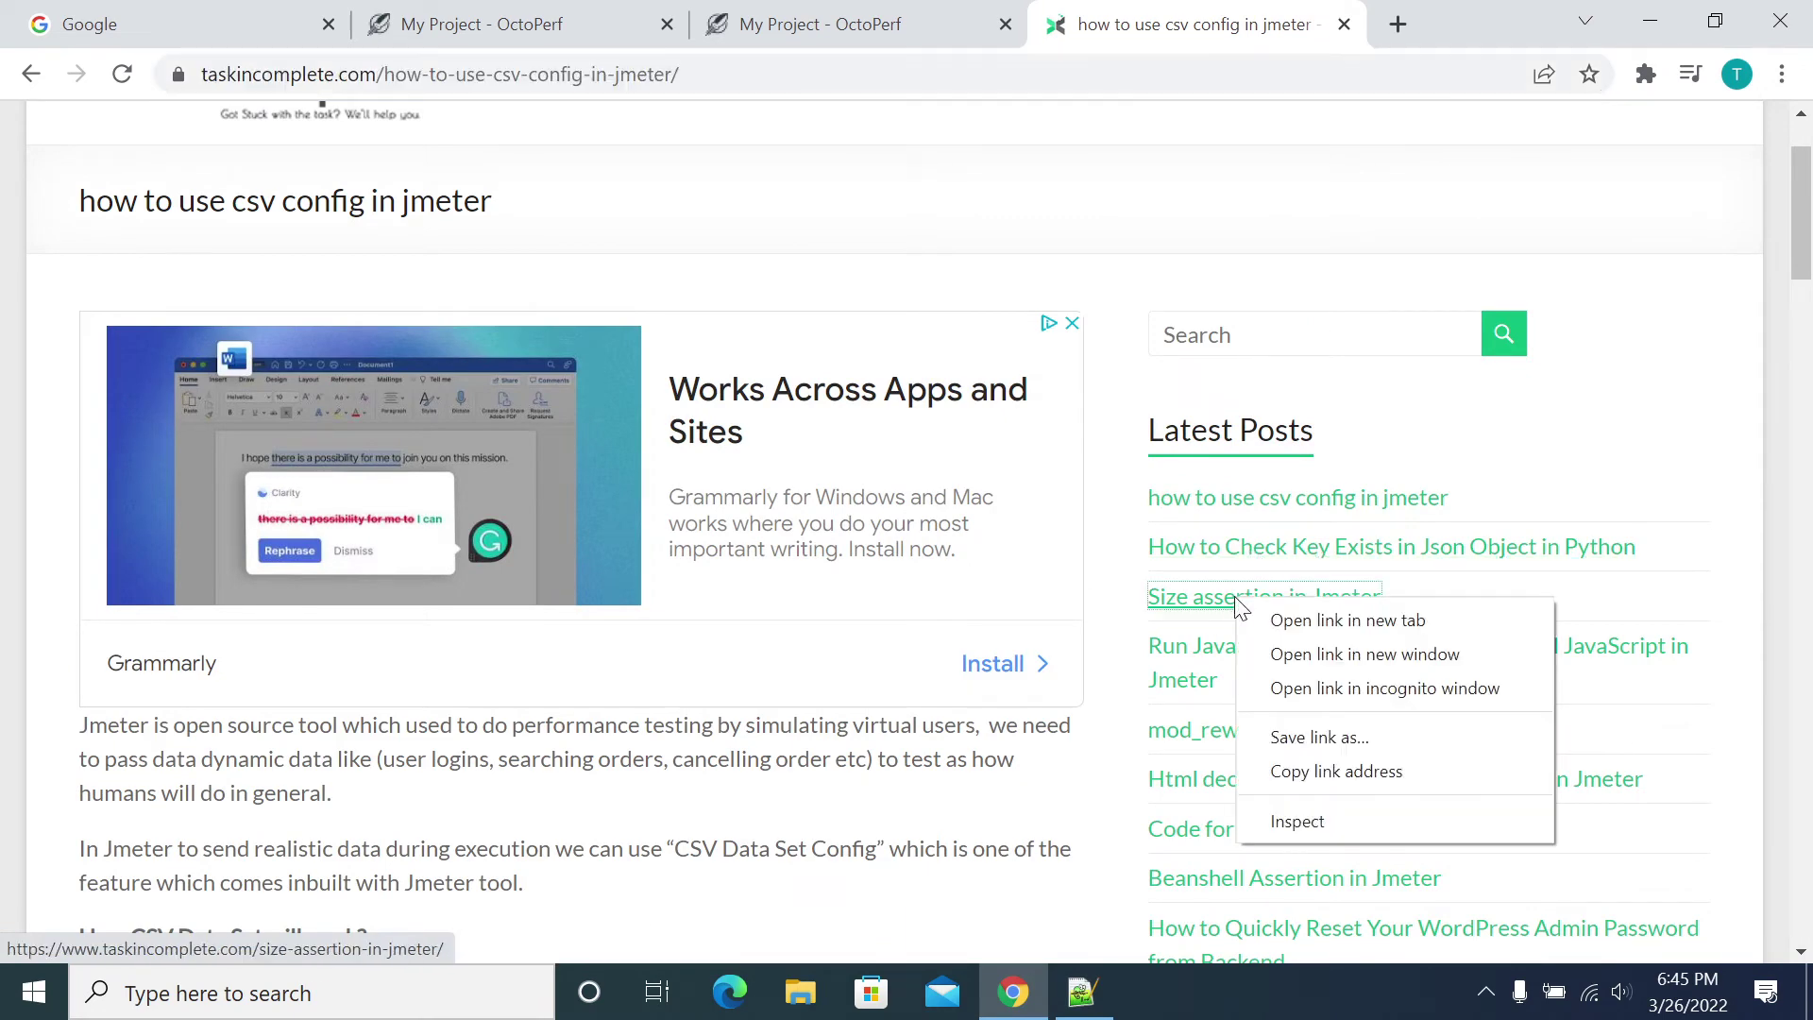
left_click(1314, 773)
Return to the OctoPerf design and name the first unnamed container Next Page of Taskincomplete.
left_click(982, 29)
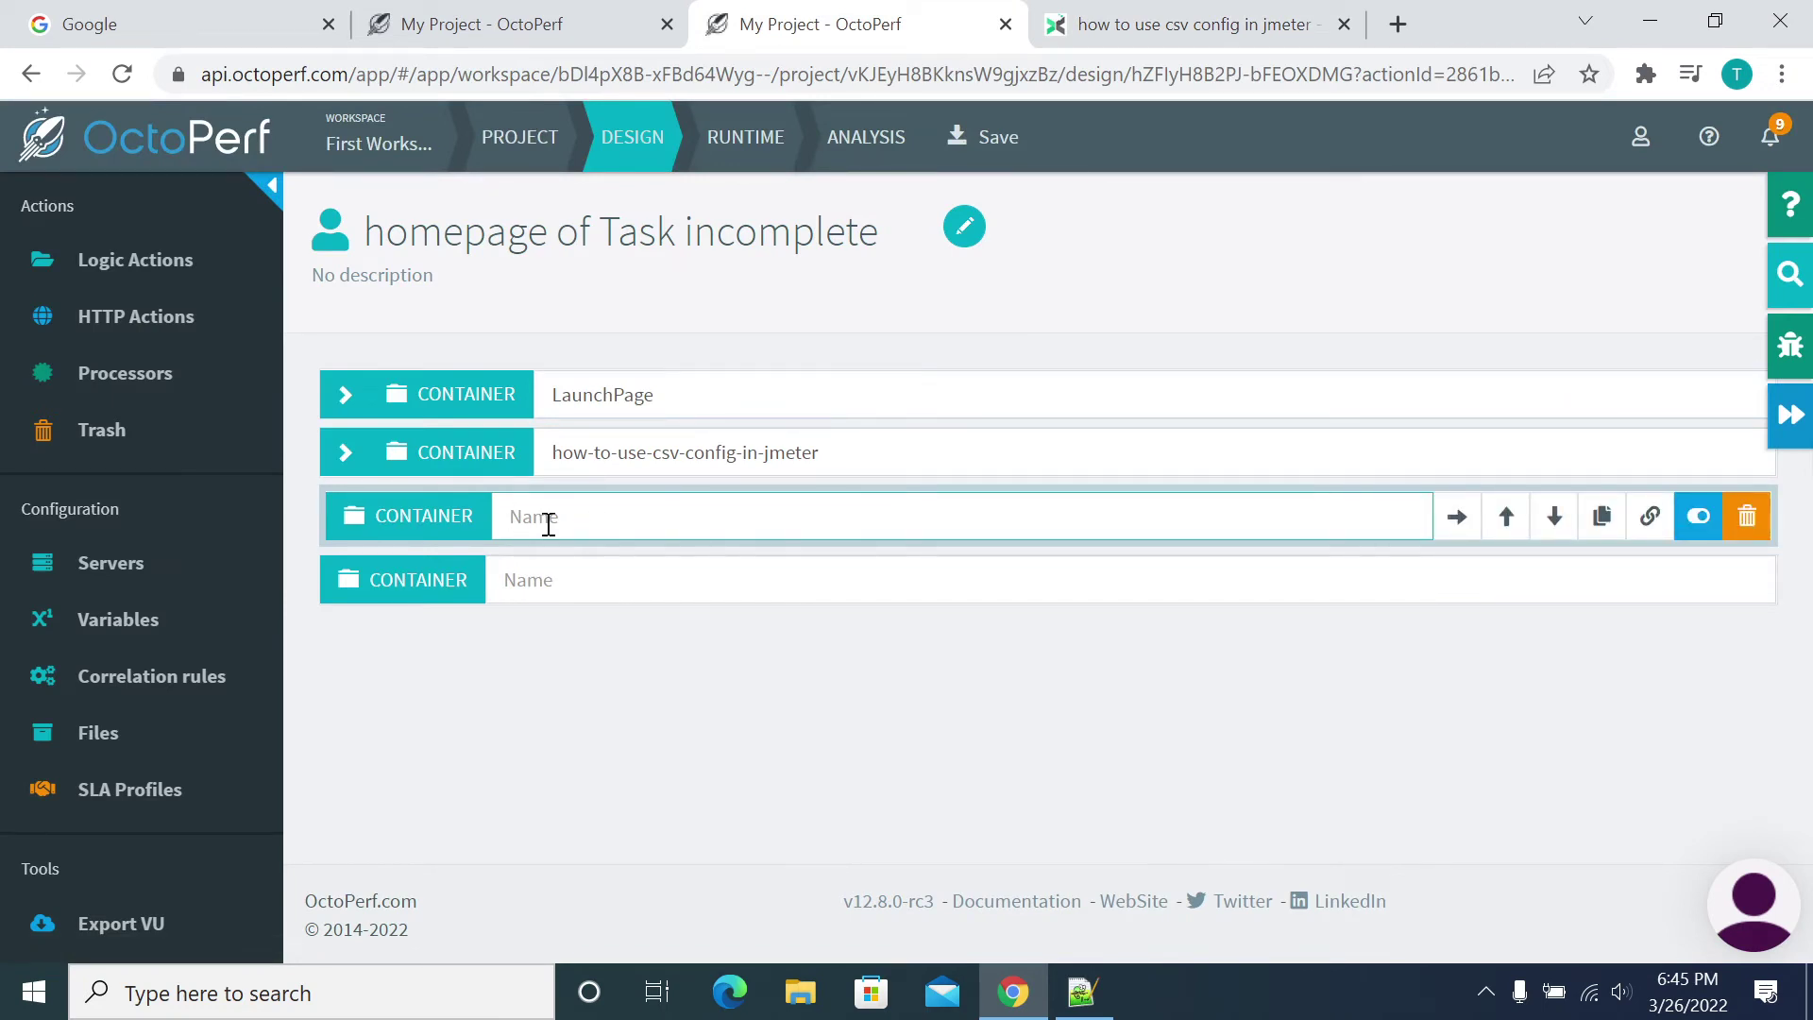
type("nex")
key("BackSpace")
key("BackSpace")
key("BackSpace")
key("BackSpace")
type("Nex")
type("tPag")
type("e of Taskincompo")
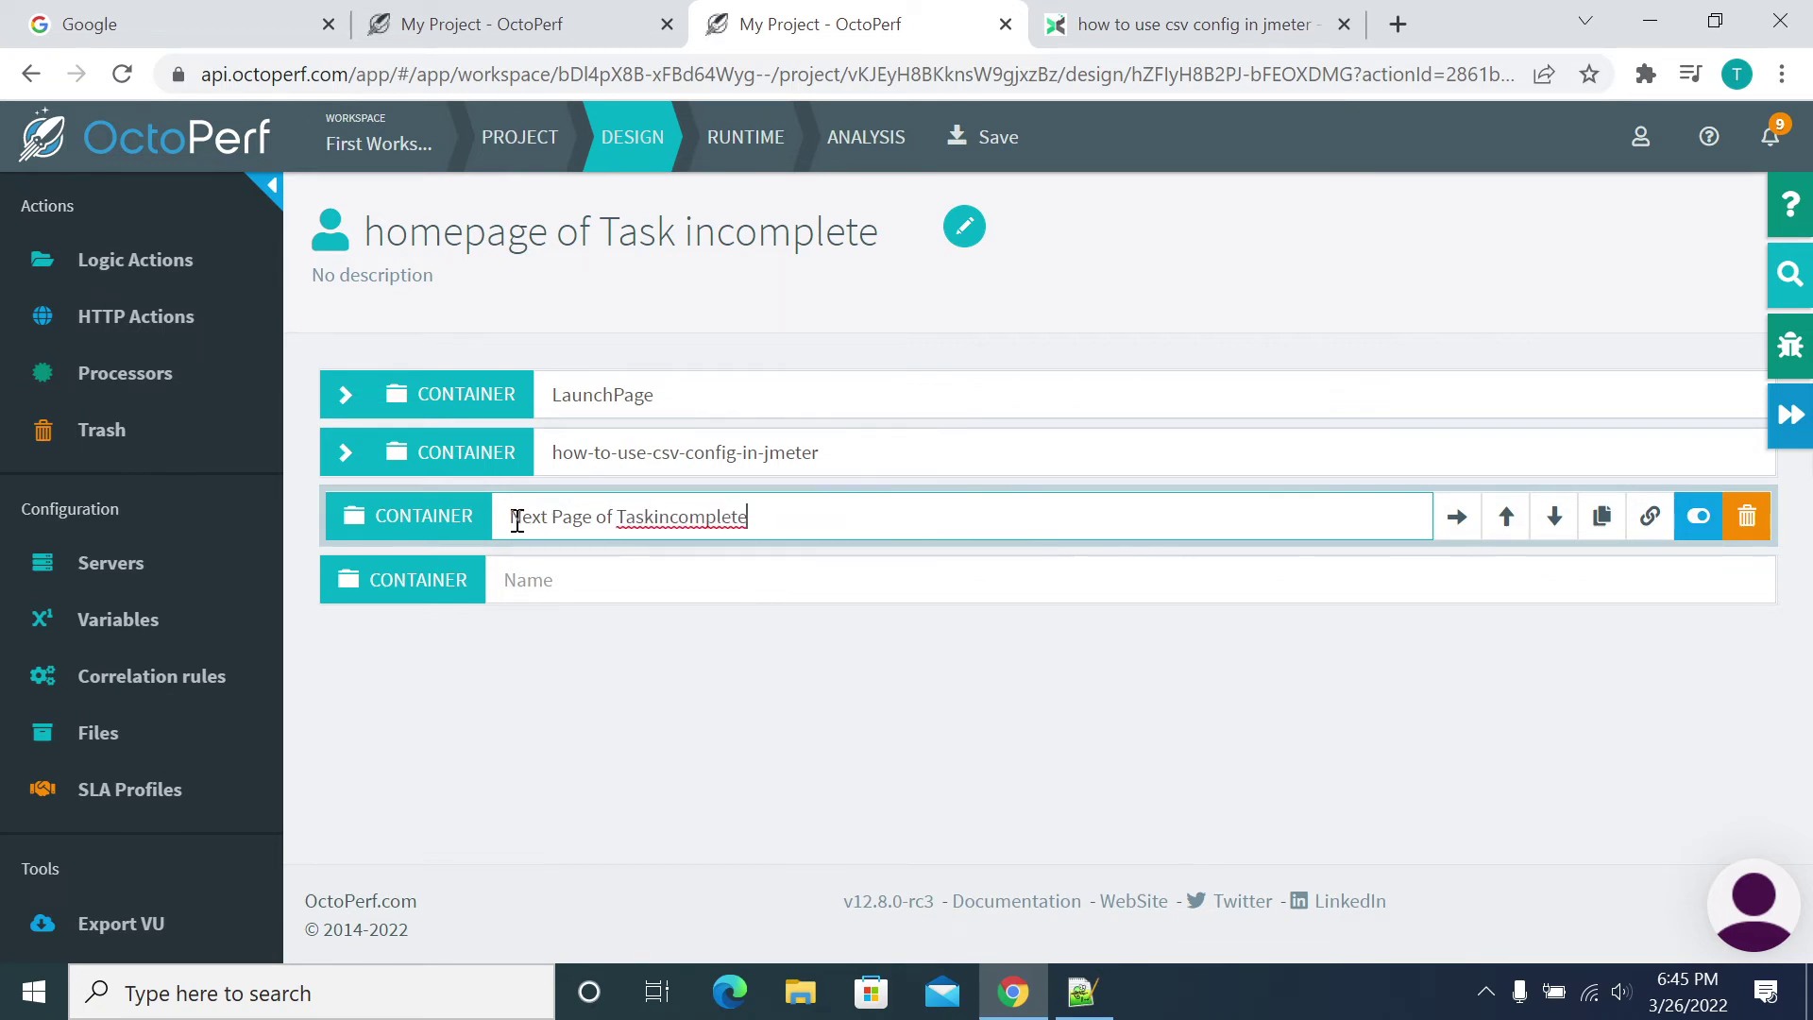
Add a GET request inside the Next Page of Taskincomplete container and look over its request settings.
left_click(434, 532)
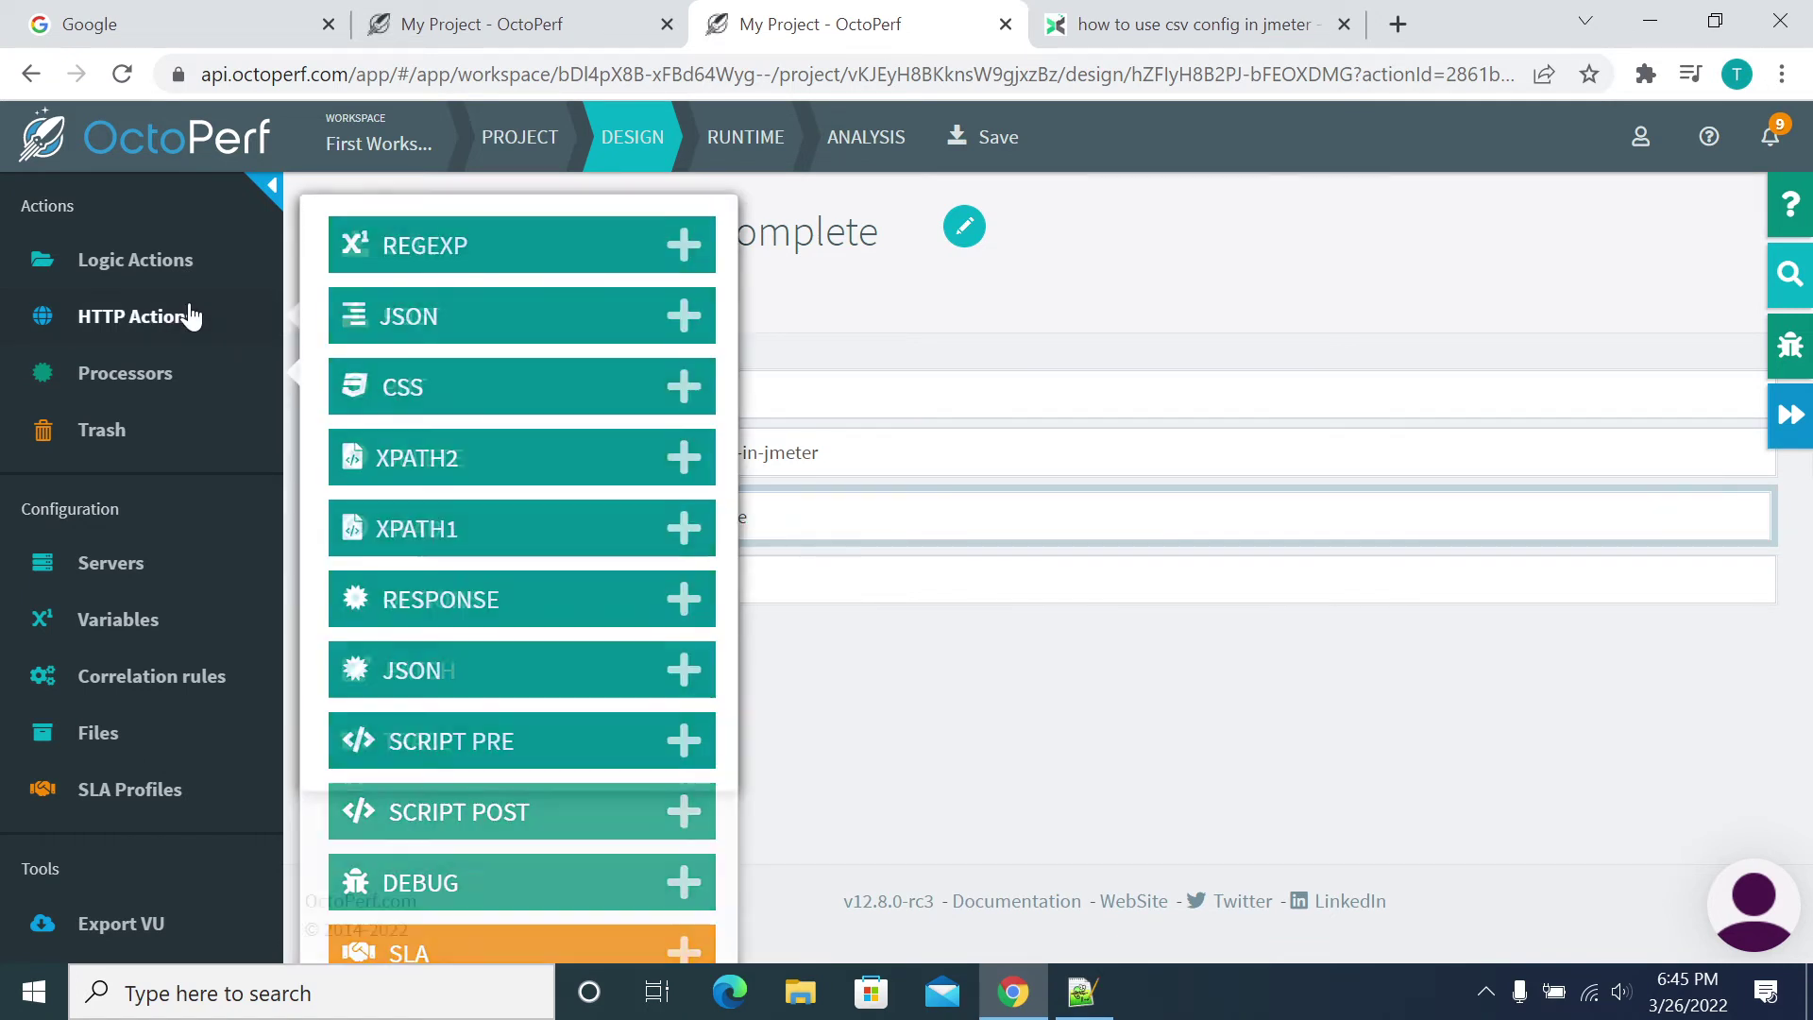
mouse_move(194, 315)
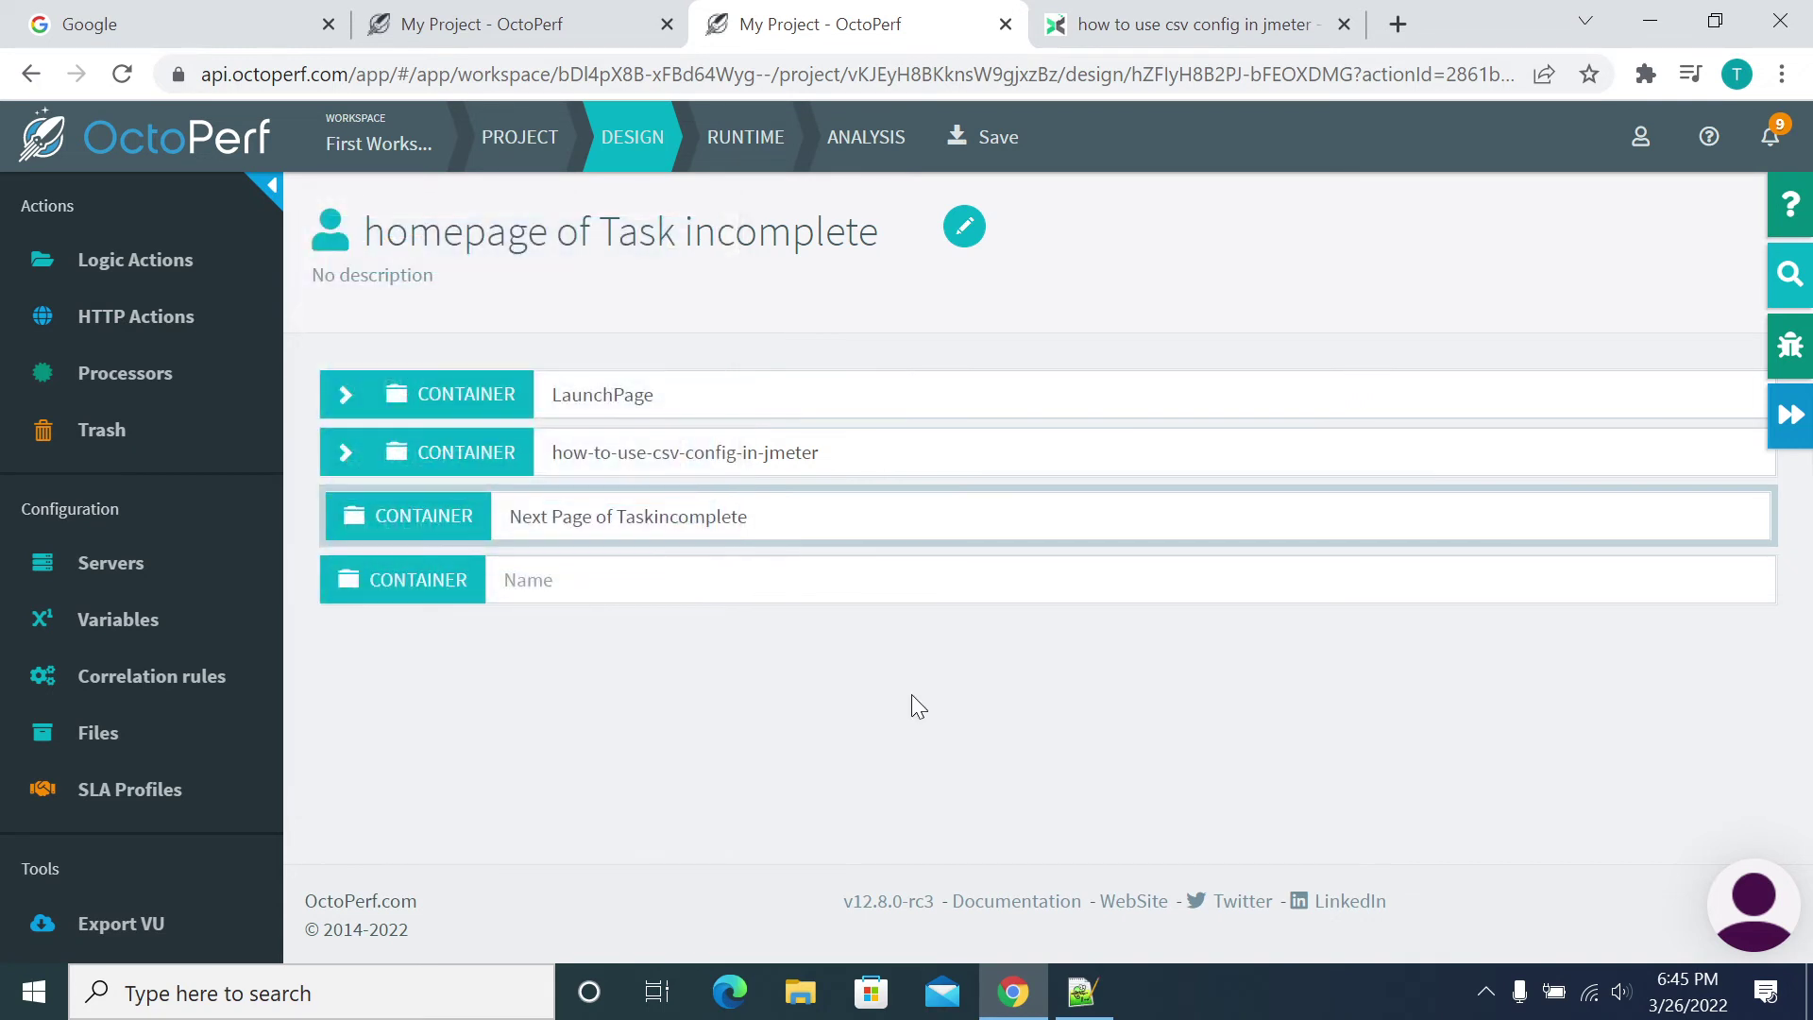
left_click(964, 515)
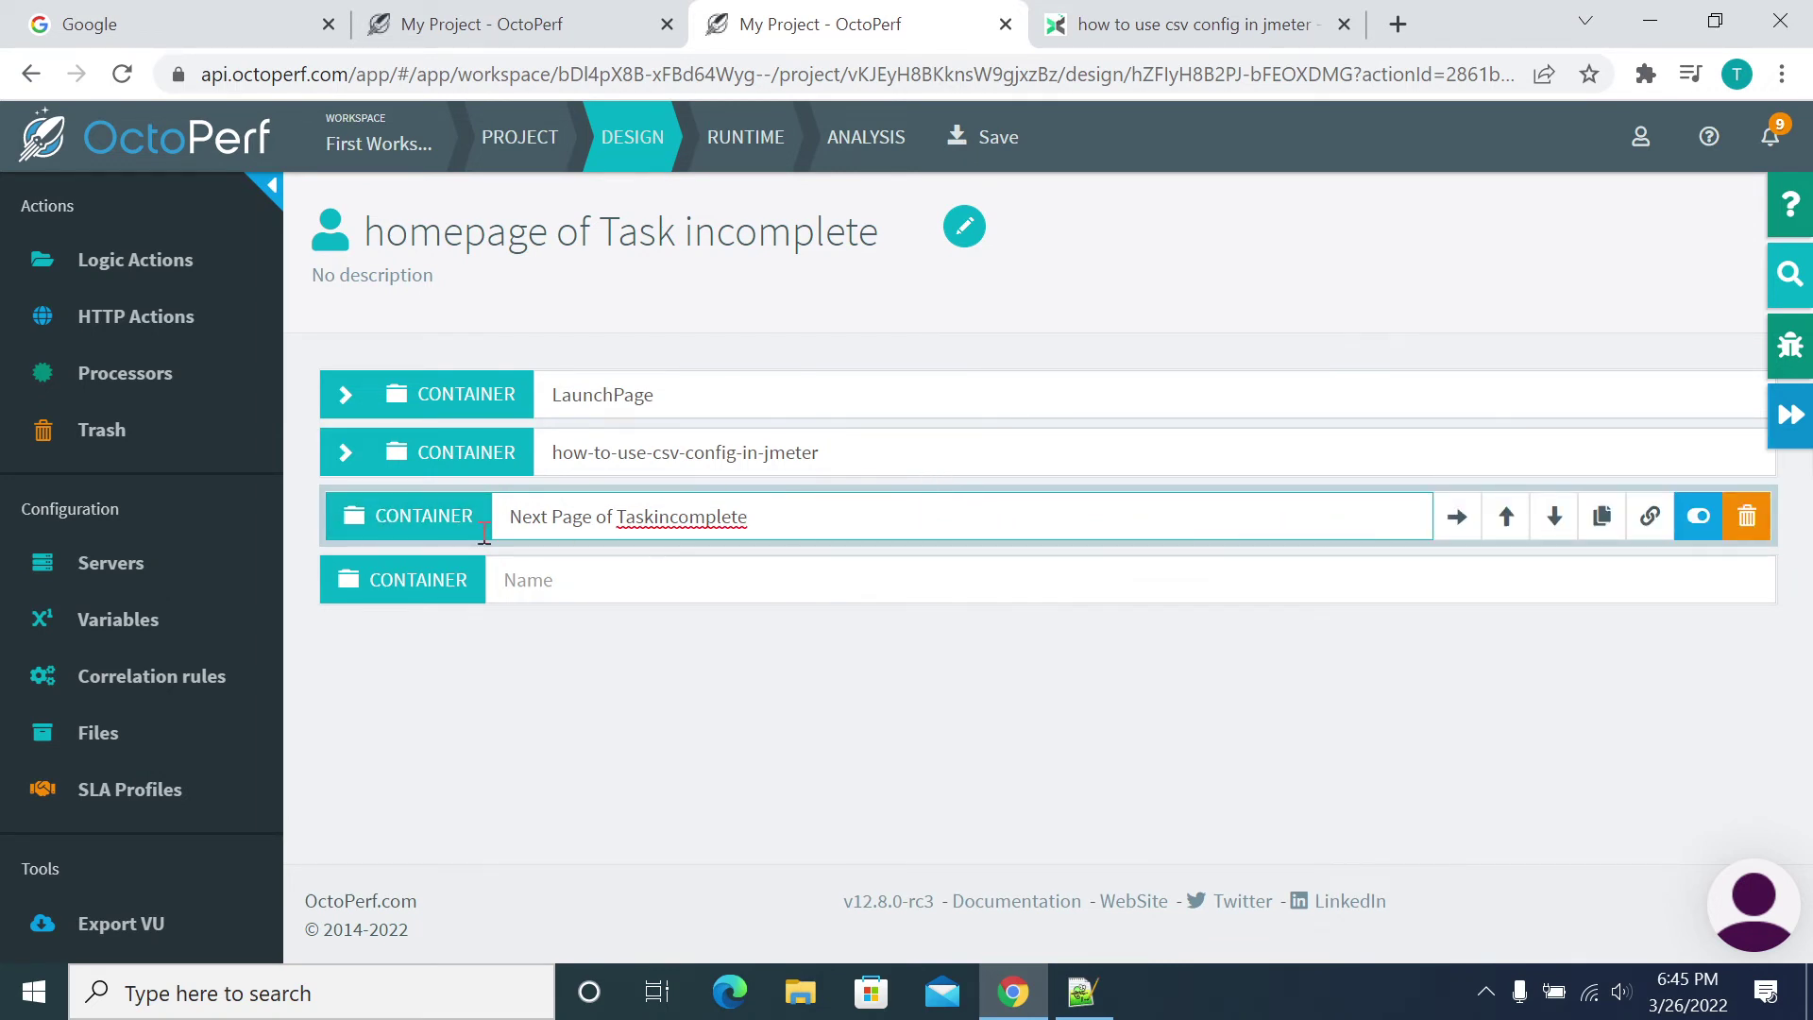
mouse_move(162, 316)
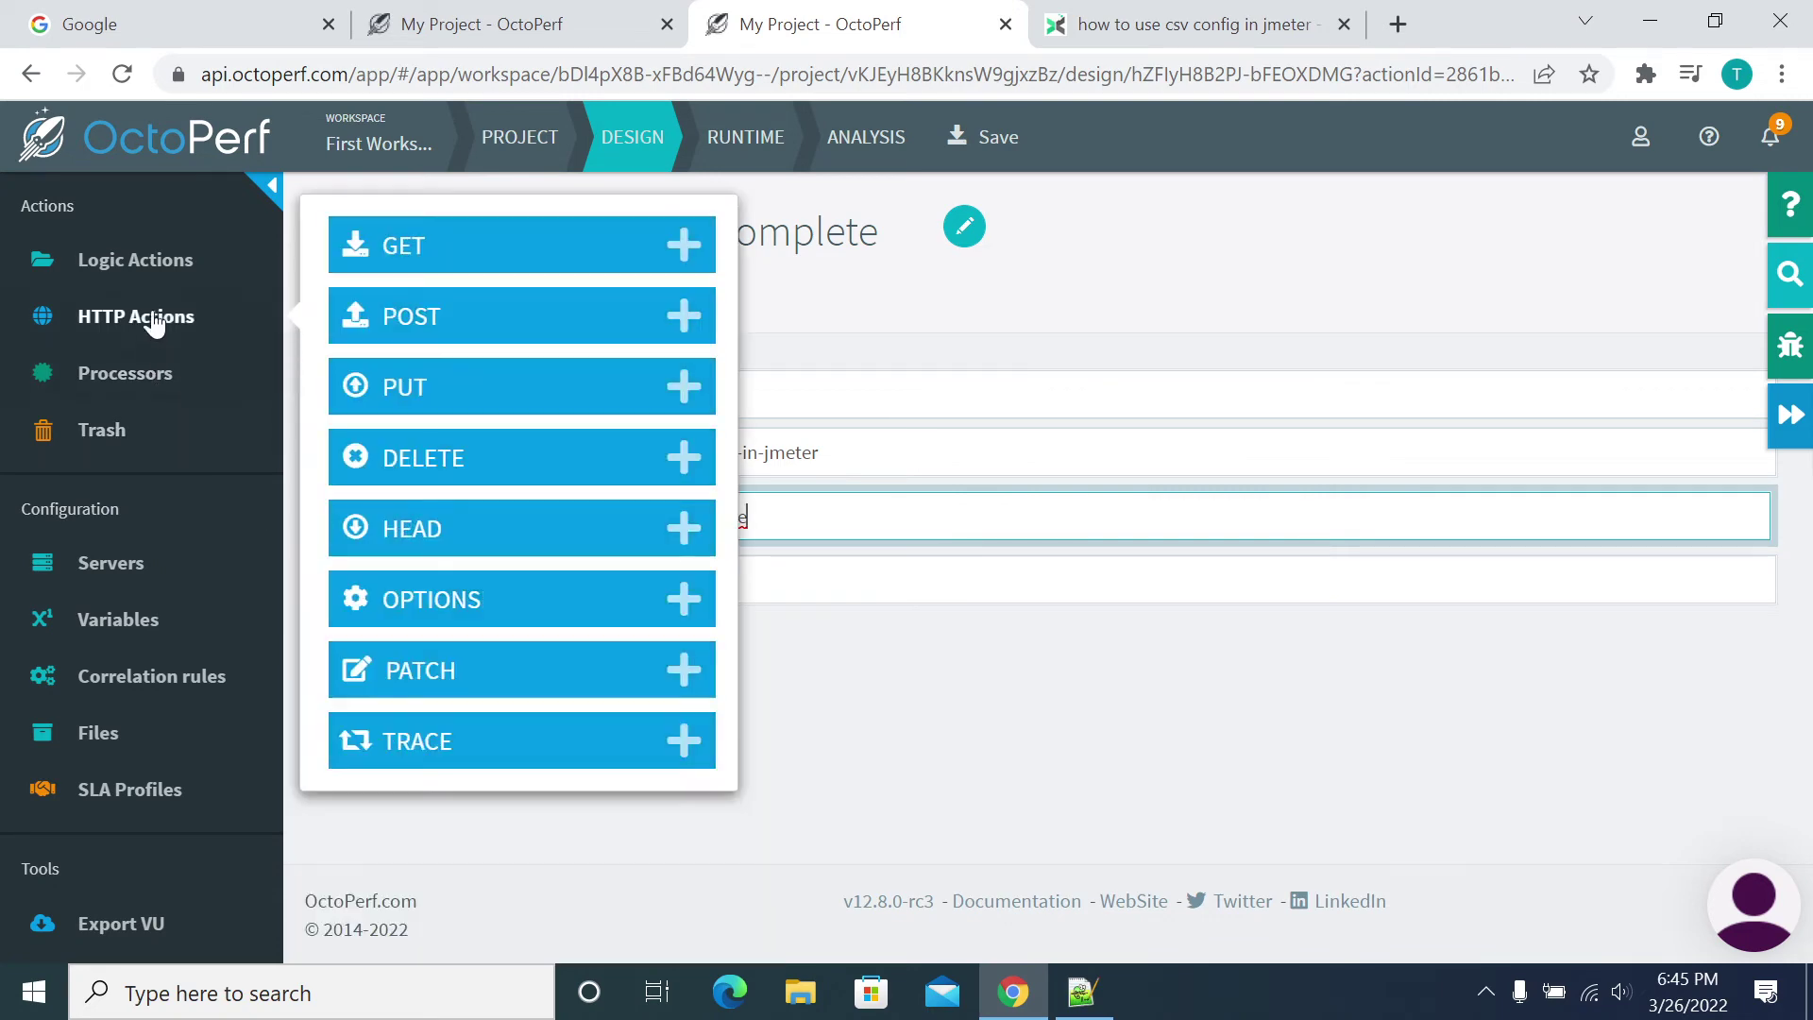
left_click(684, 245)
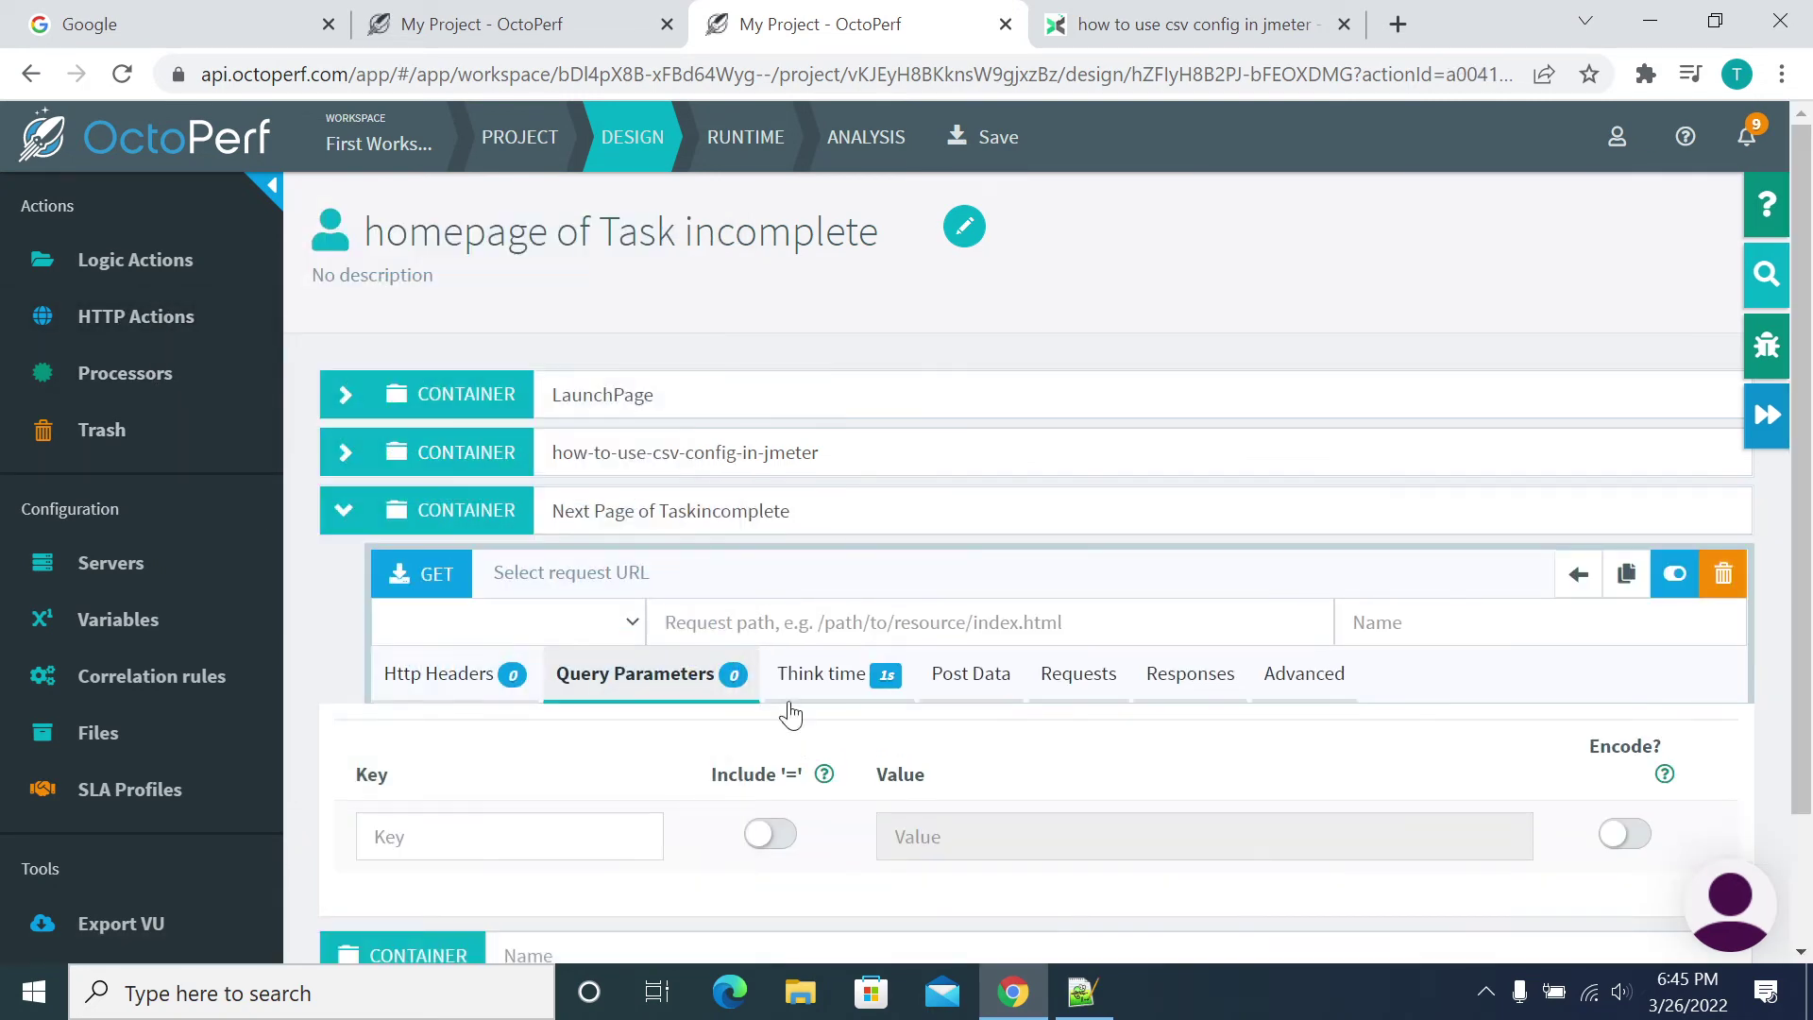
scroll(555, 462, "down", 2)
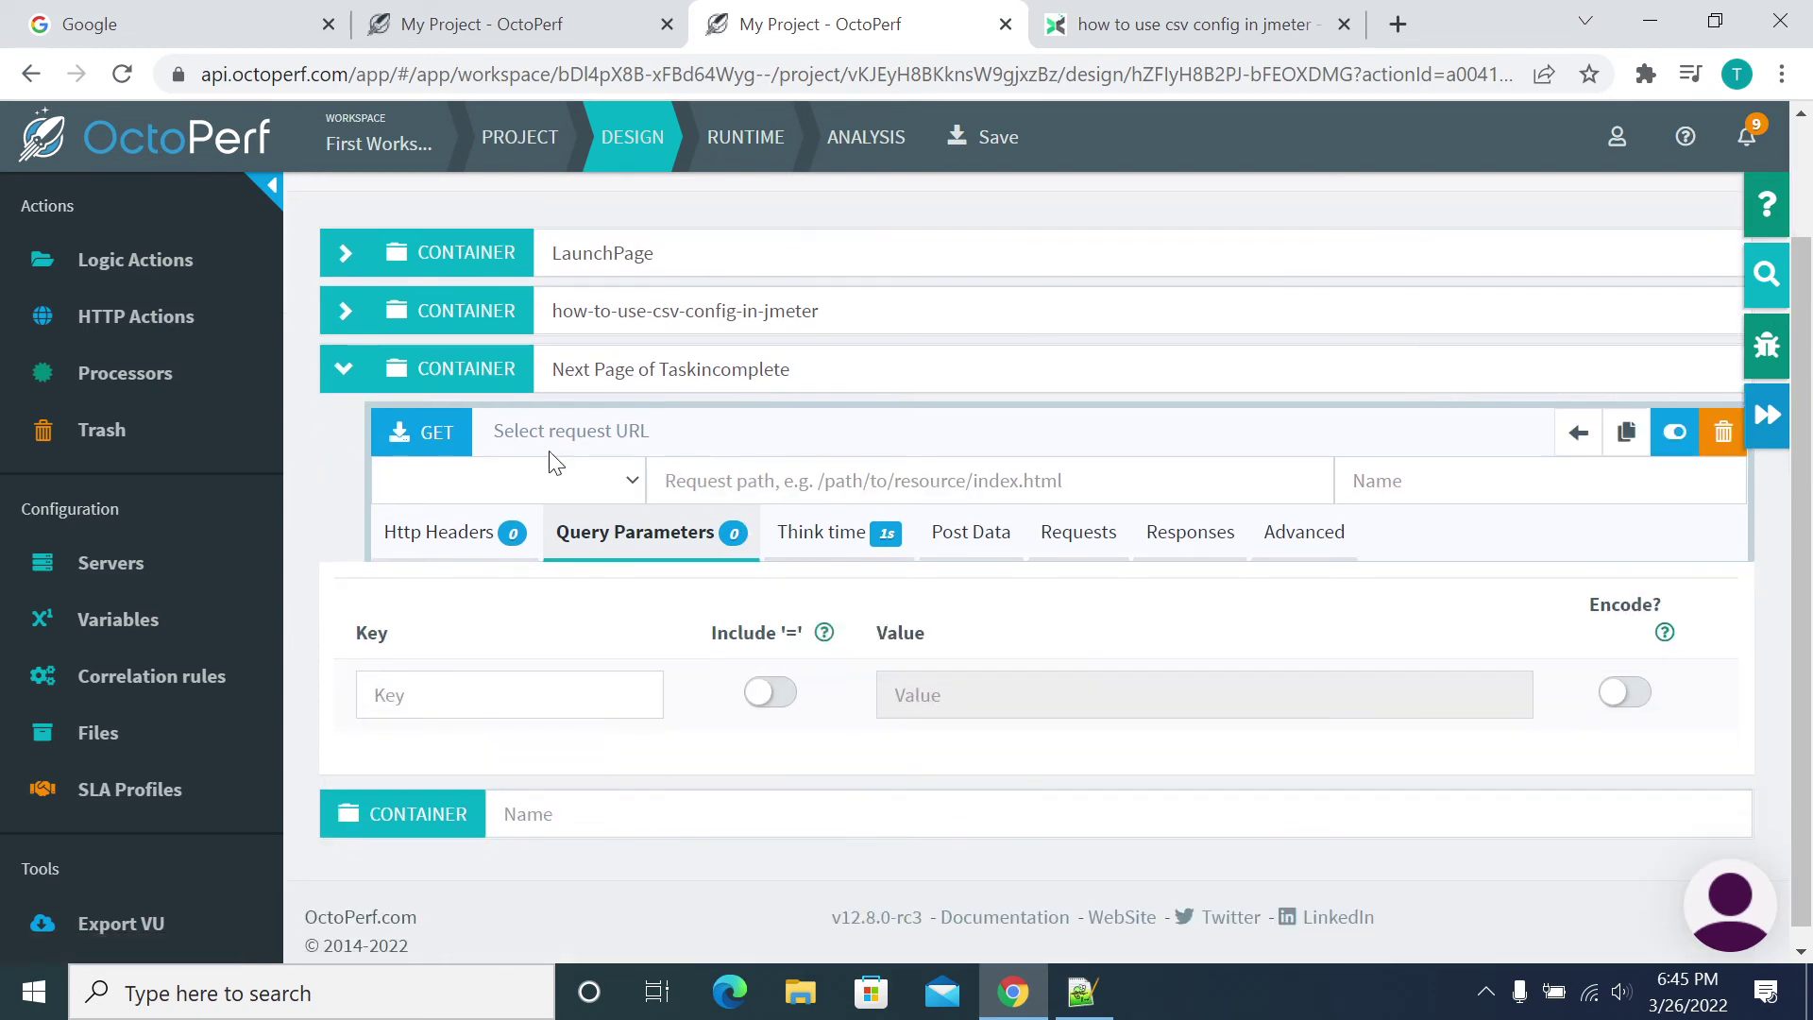
left_click(338, 375)
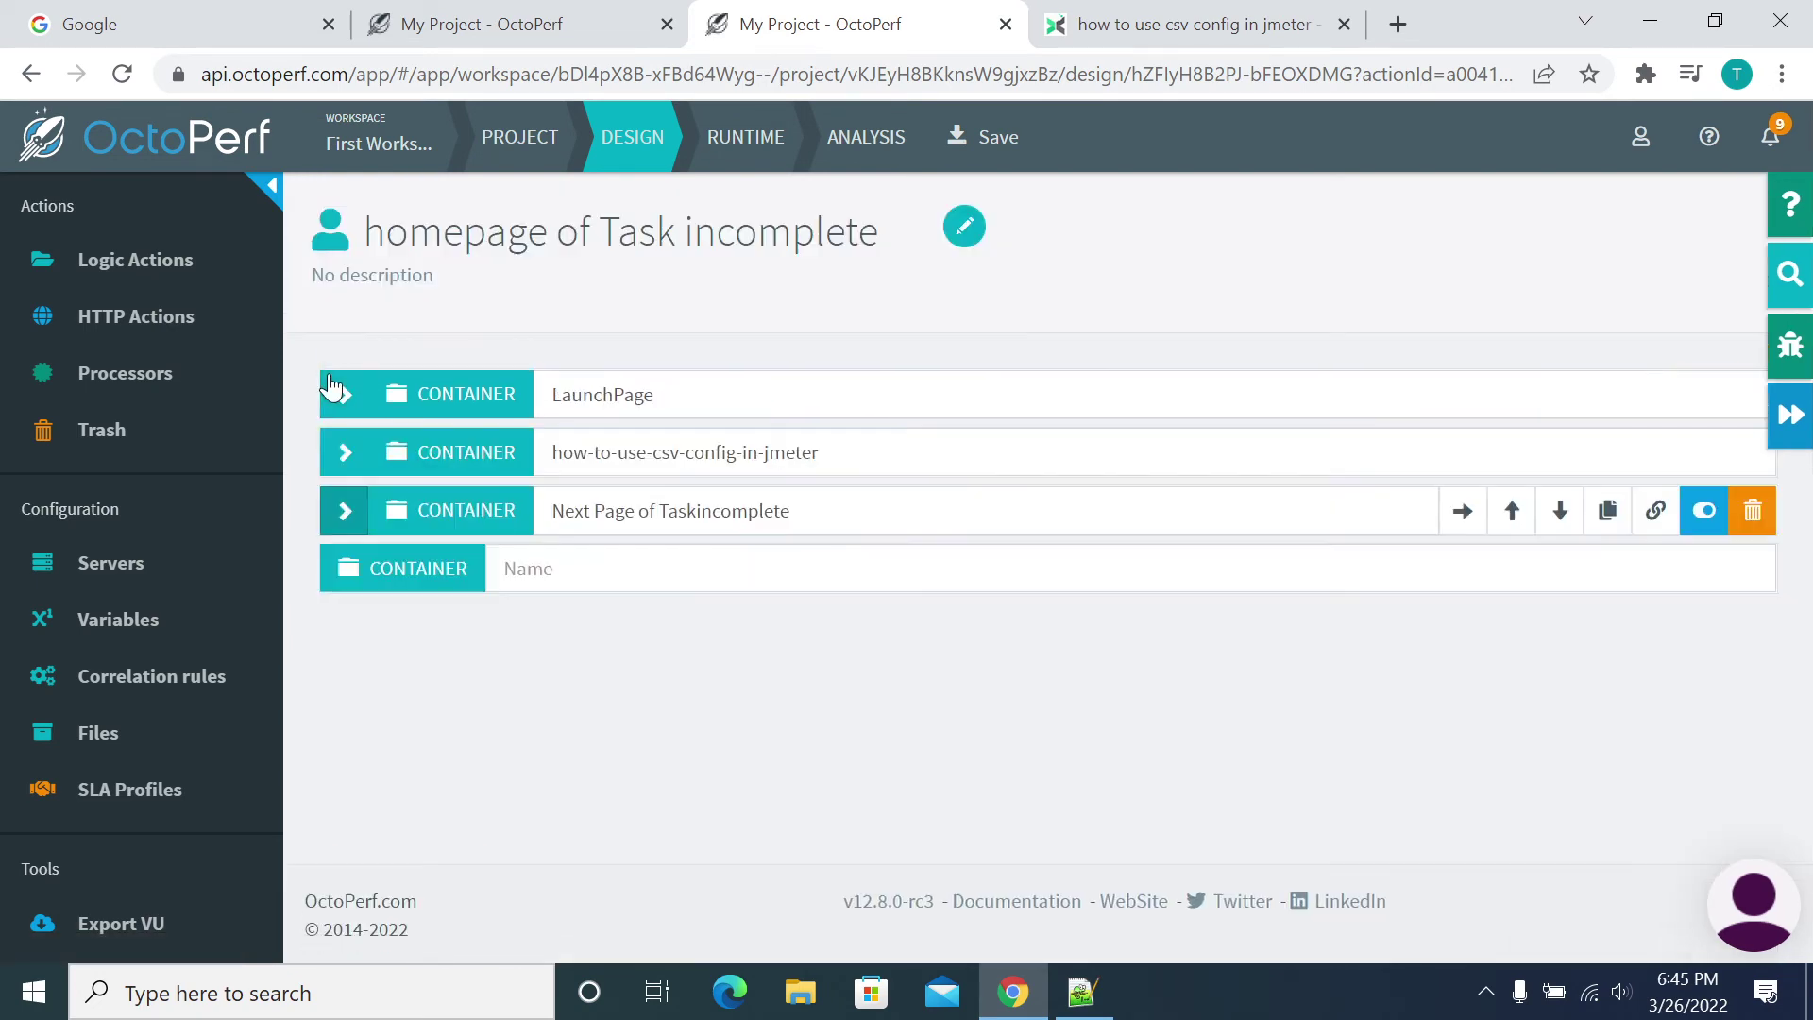
left_click(337, 517)
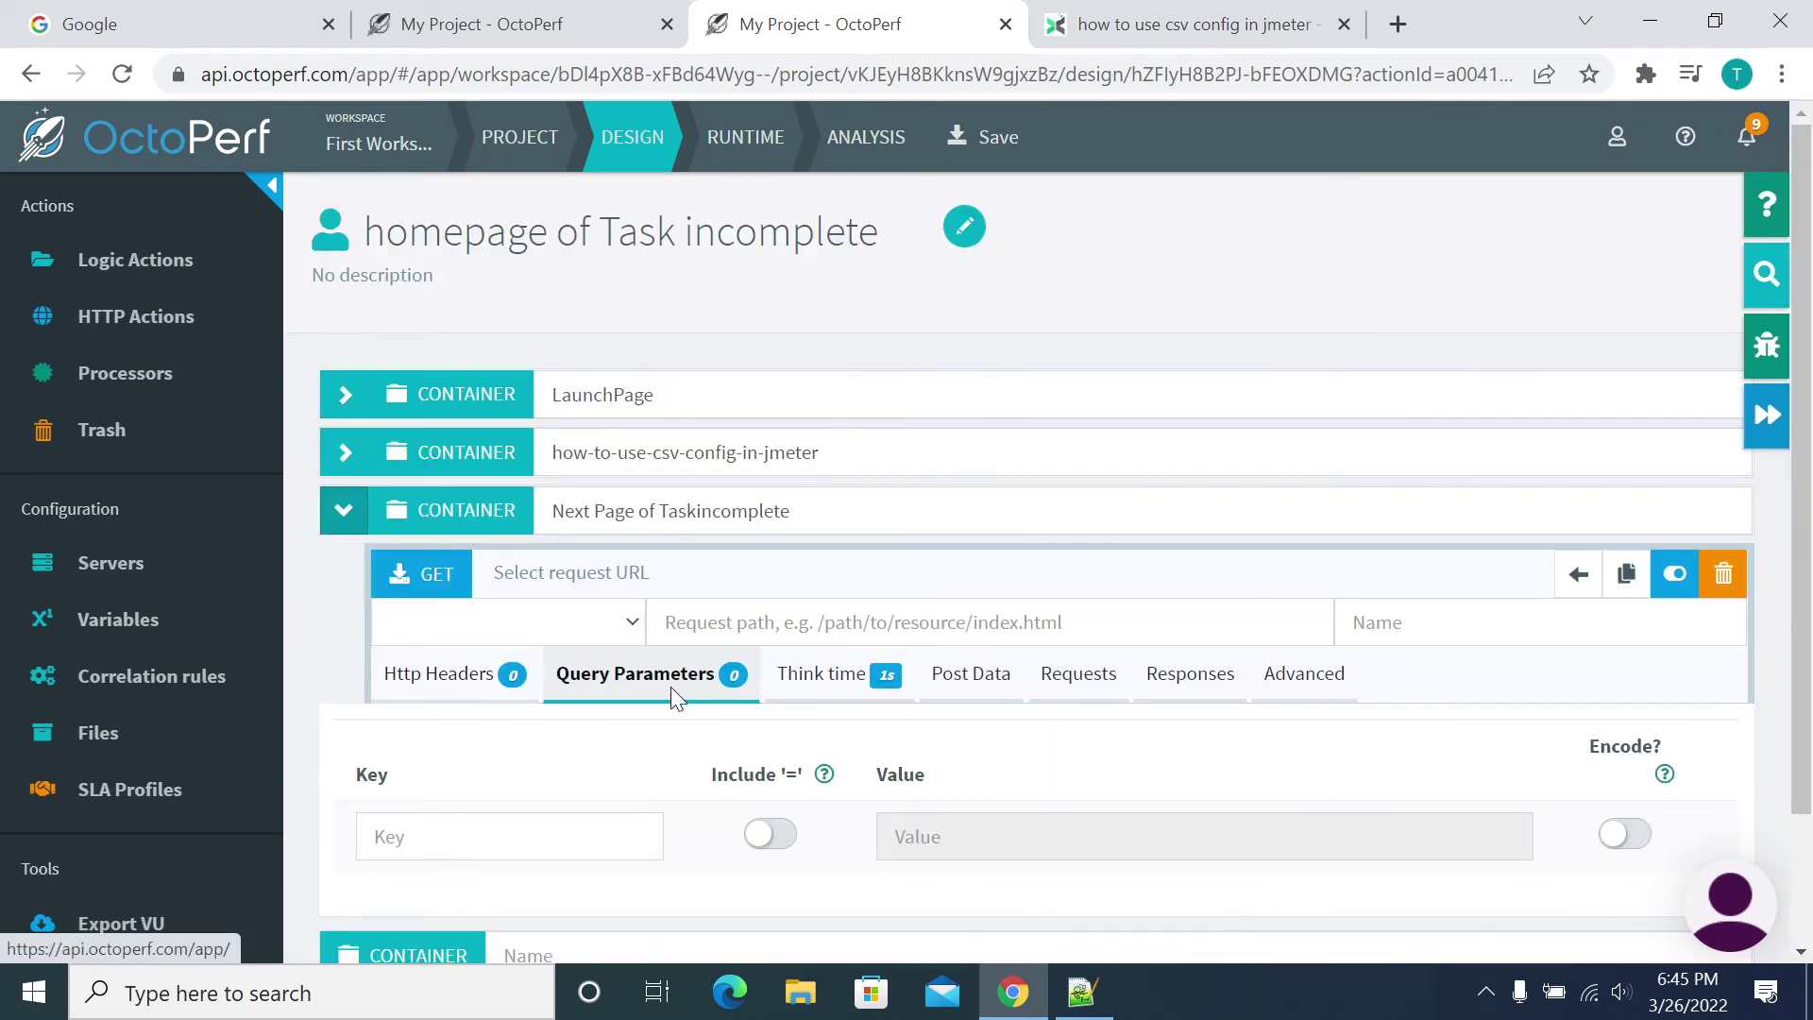
scroll(659, 651, "down", 2)
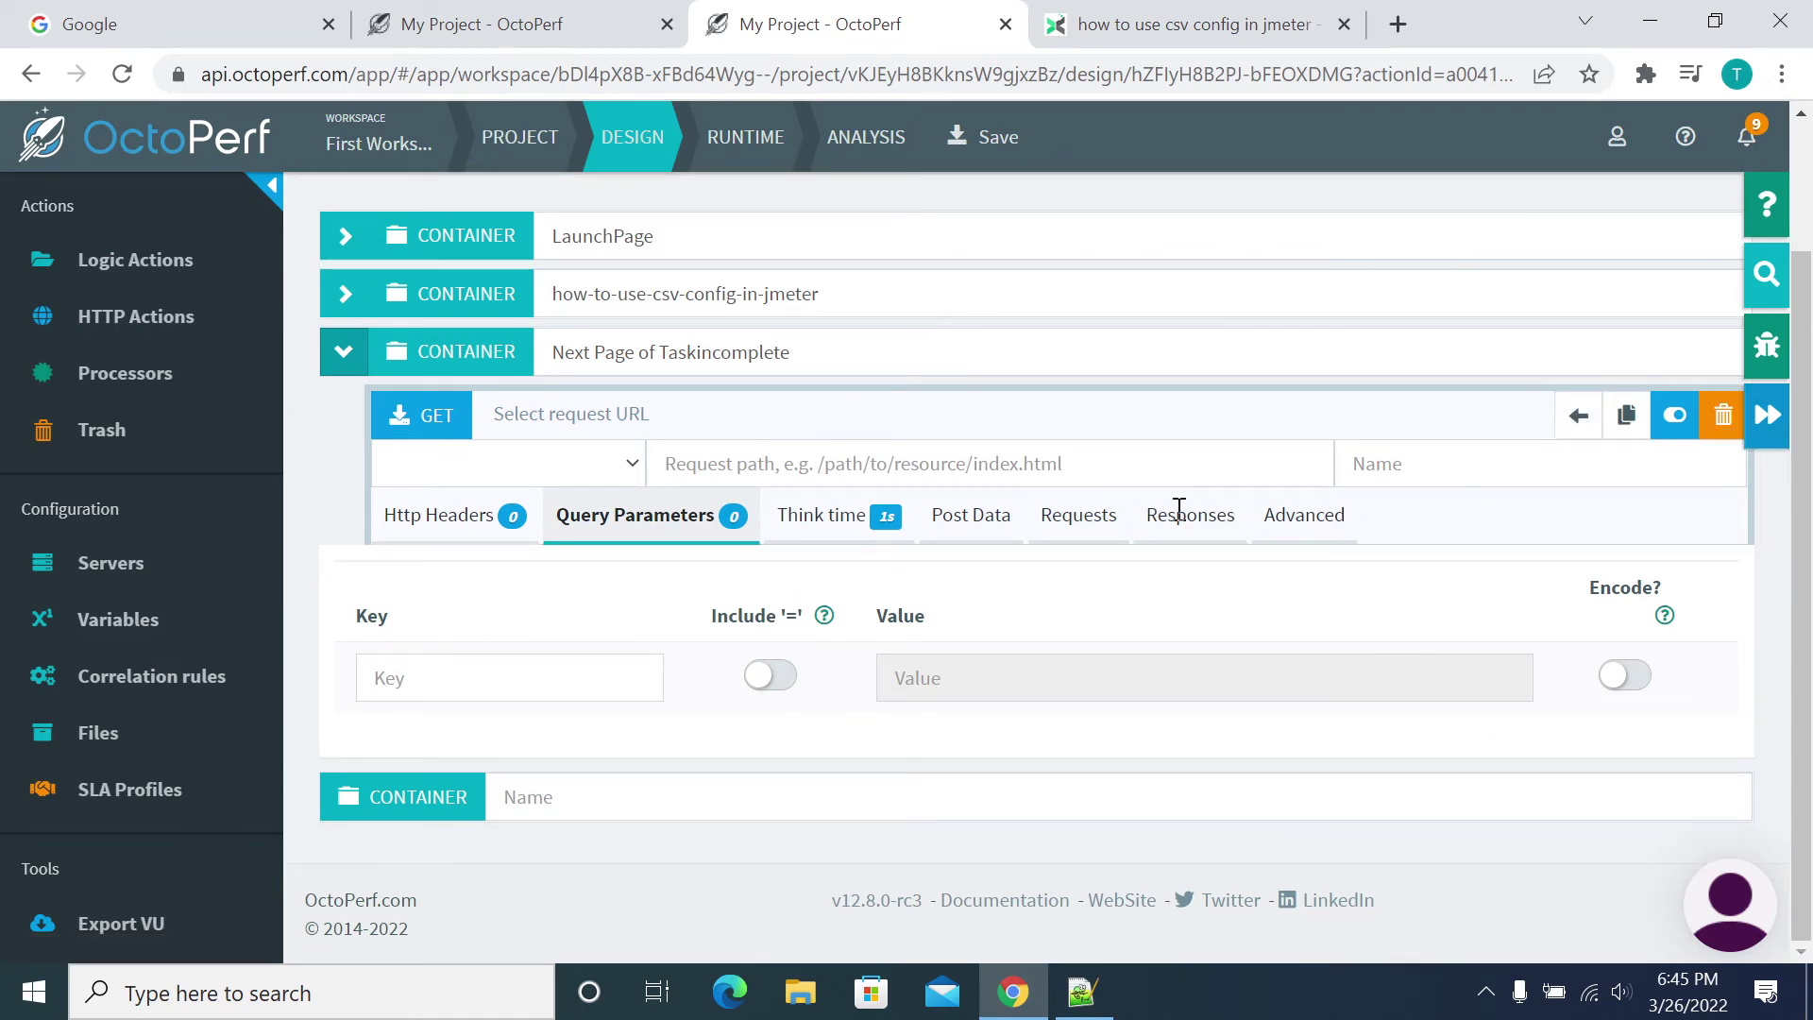
left_click(435, 422)
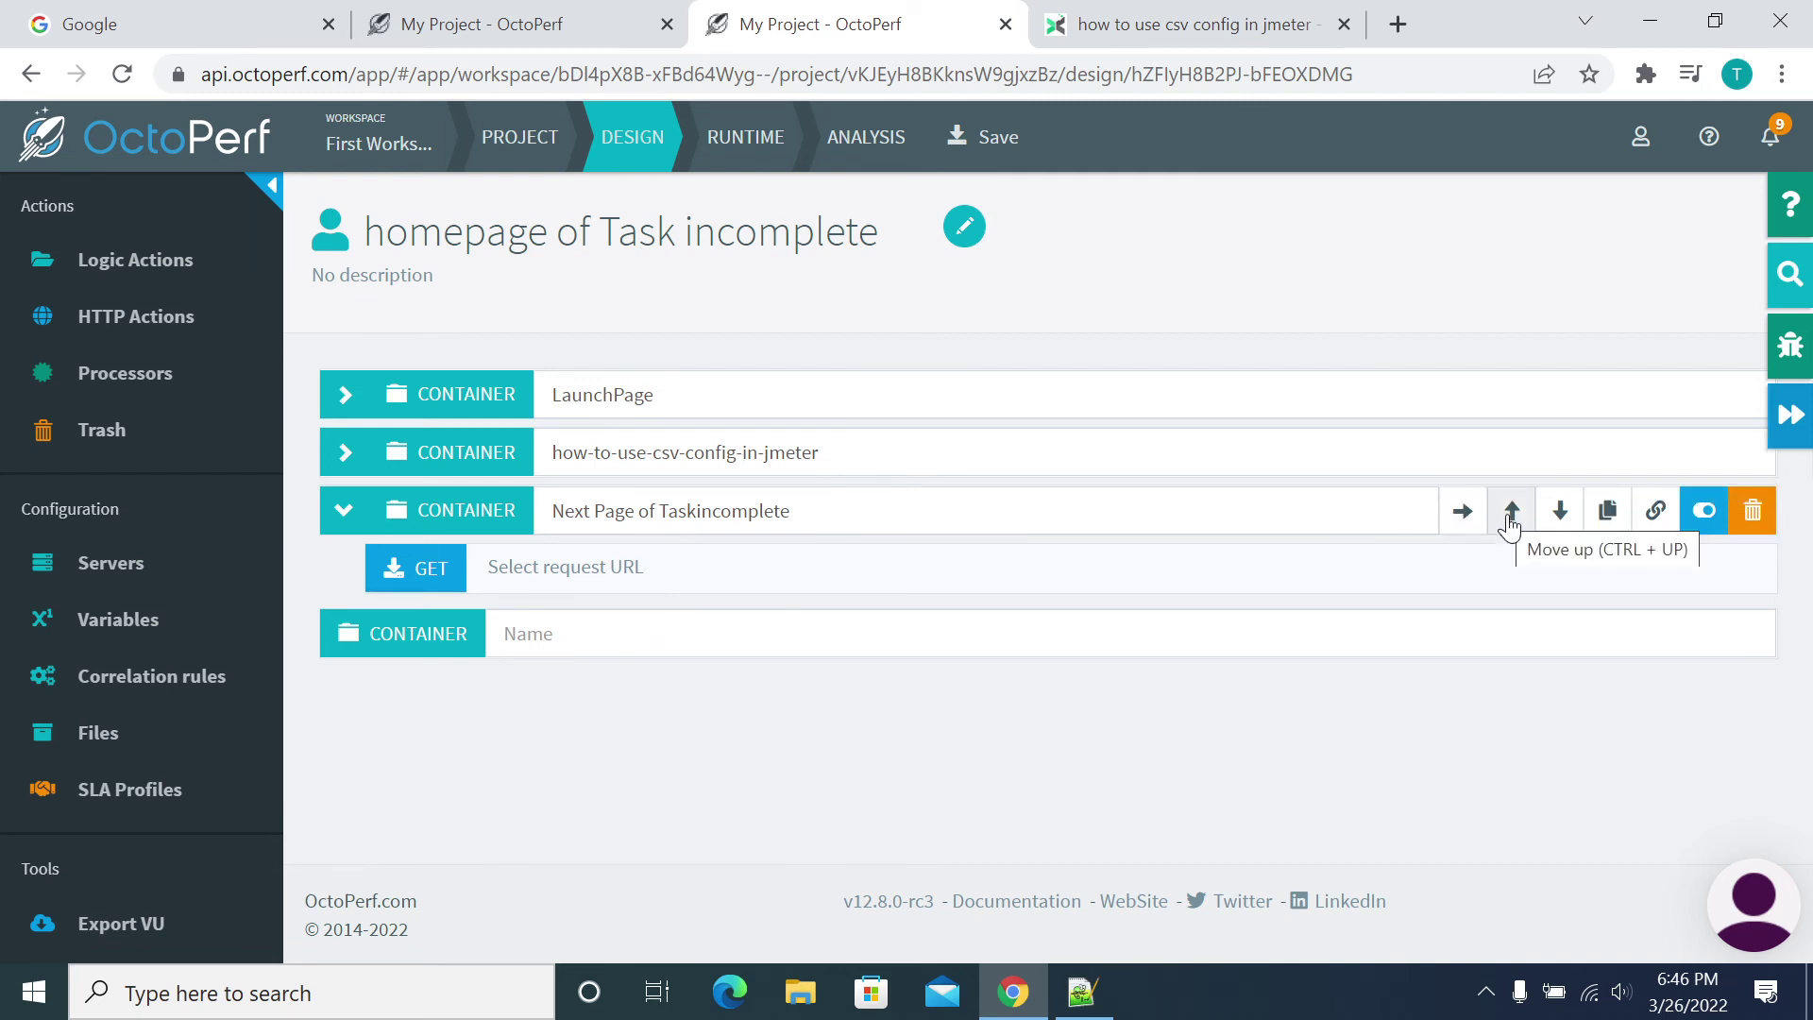
Collapse the Next Page of Taskincomplete container and save the virtual user.
left_click(1560, 517)
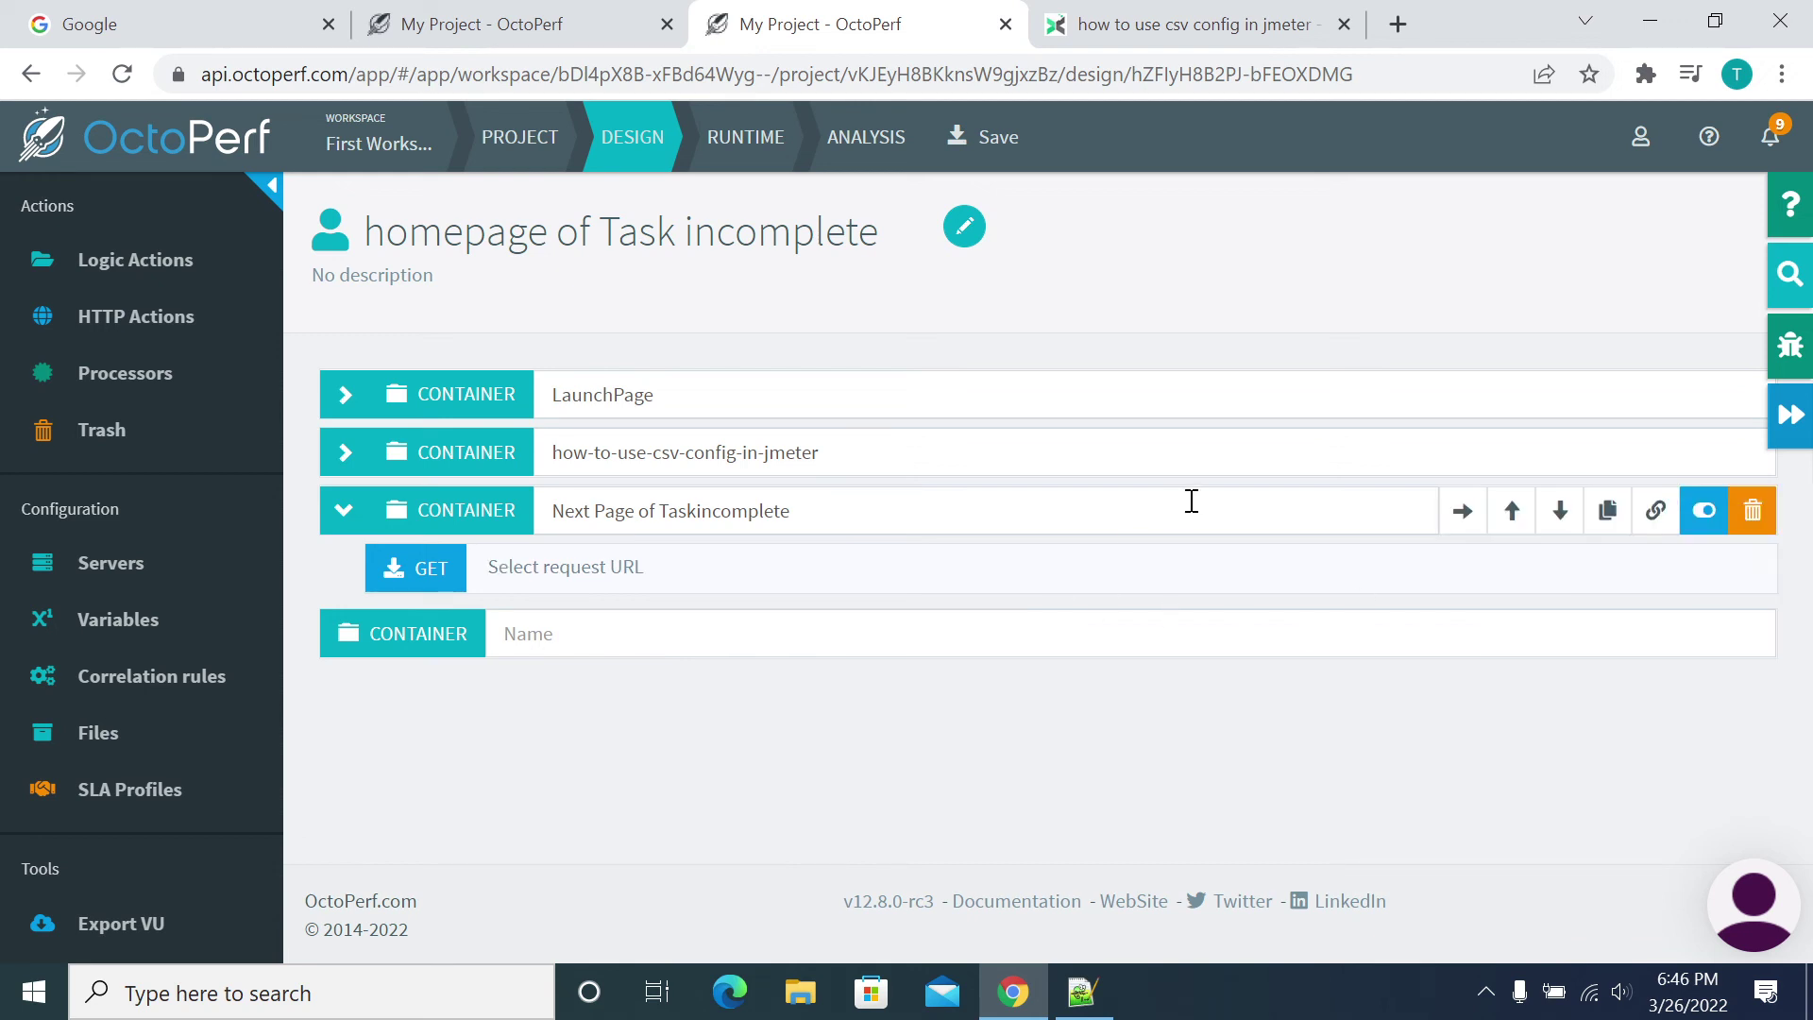
left_click(841, 510)
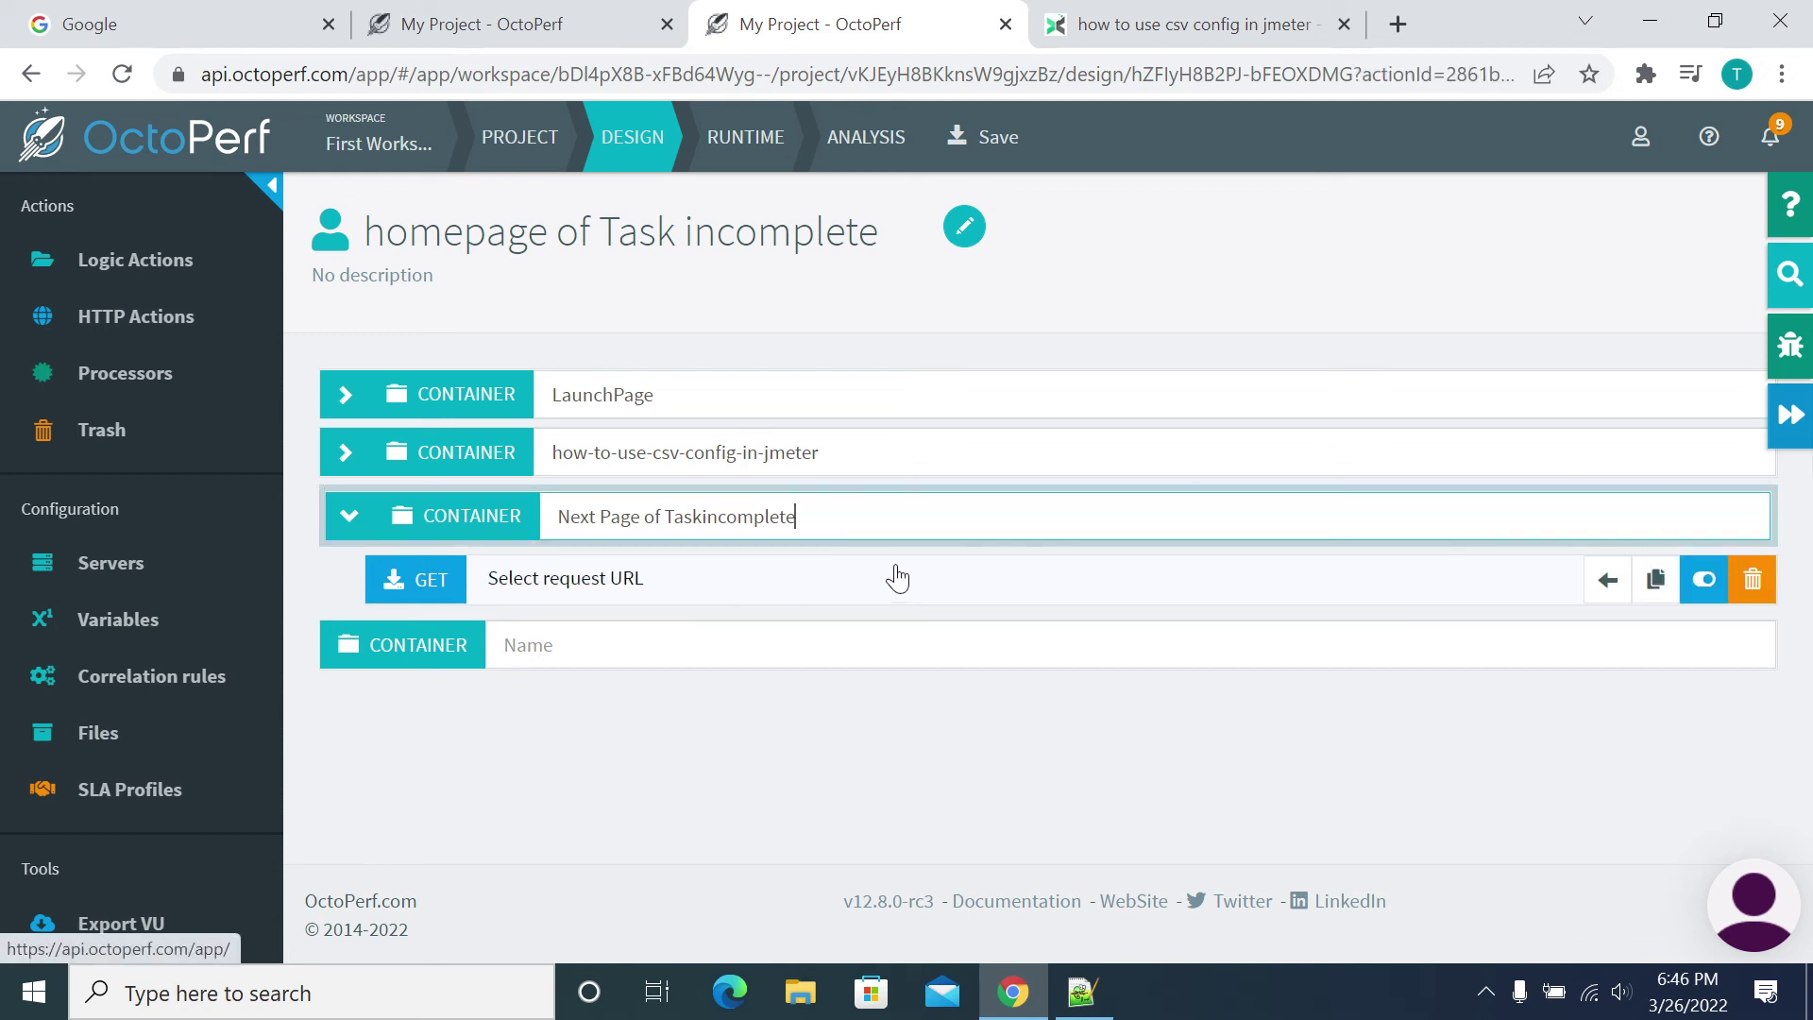
left_click(348, 517)
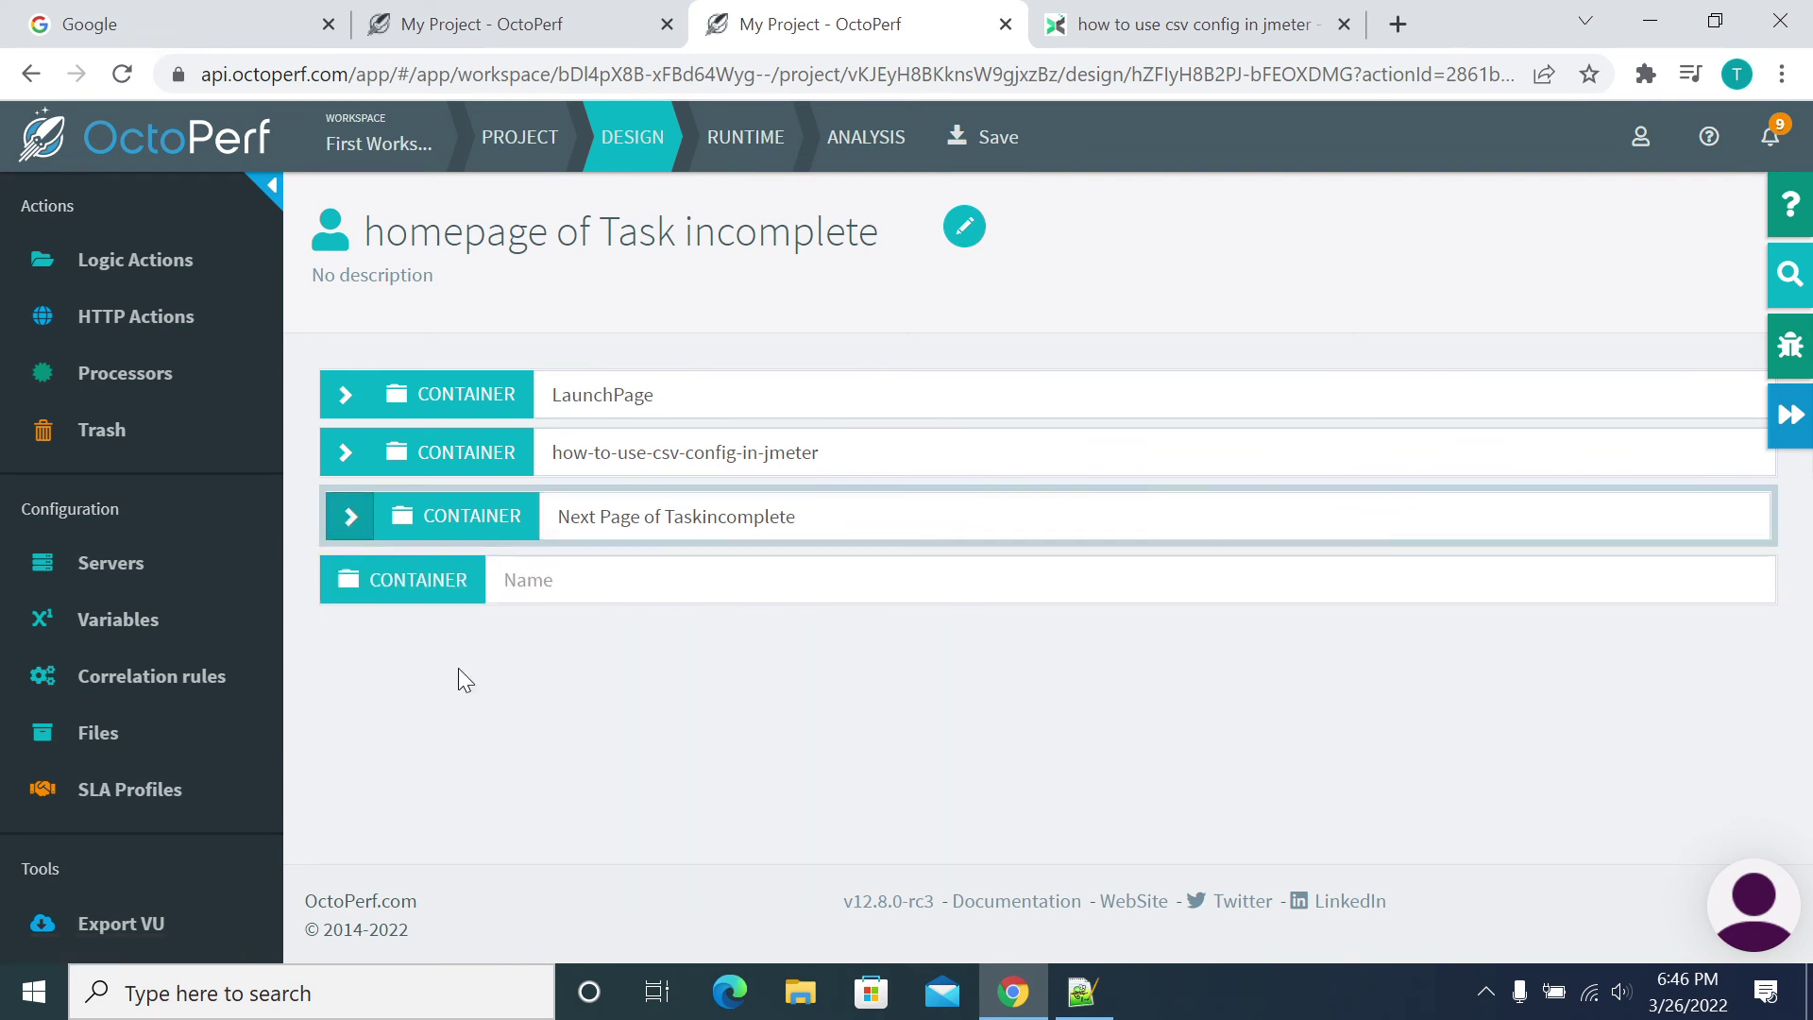
left_click(987, 154)
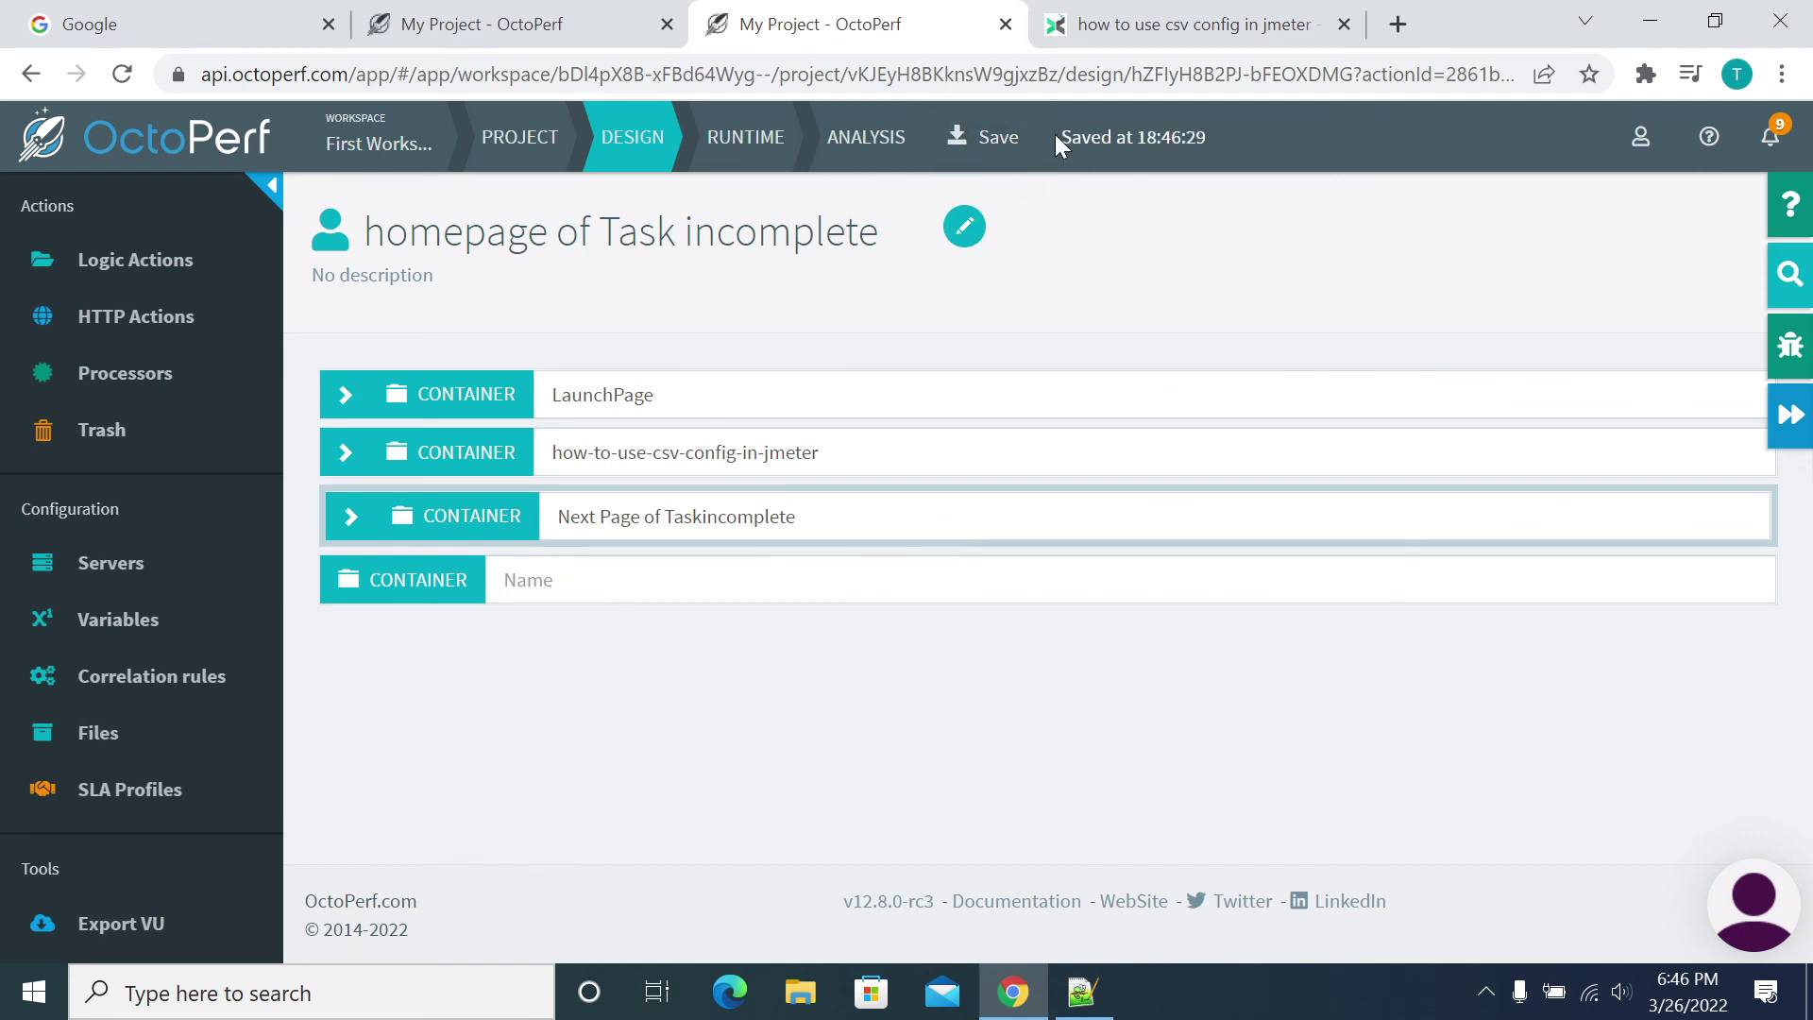
left_click_drag(1055, 134, 1159, 137)
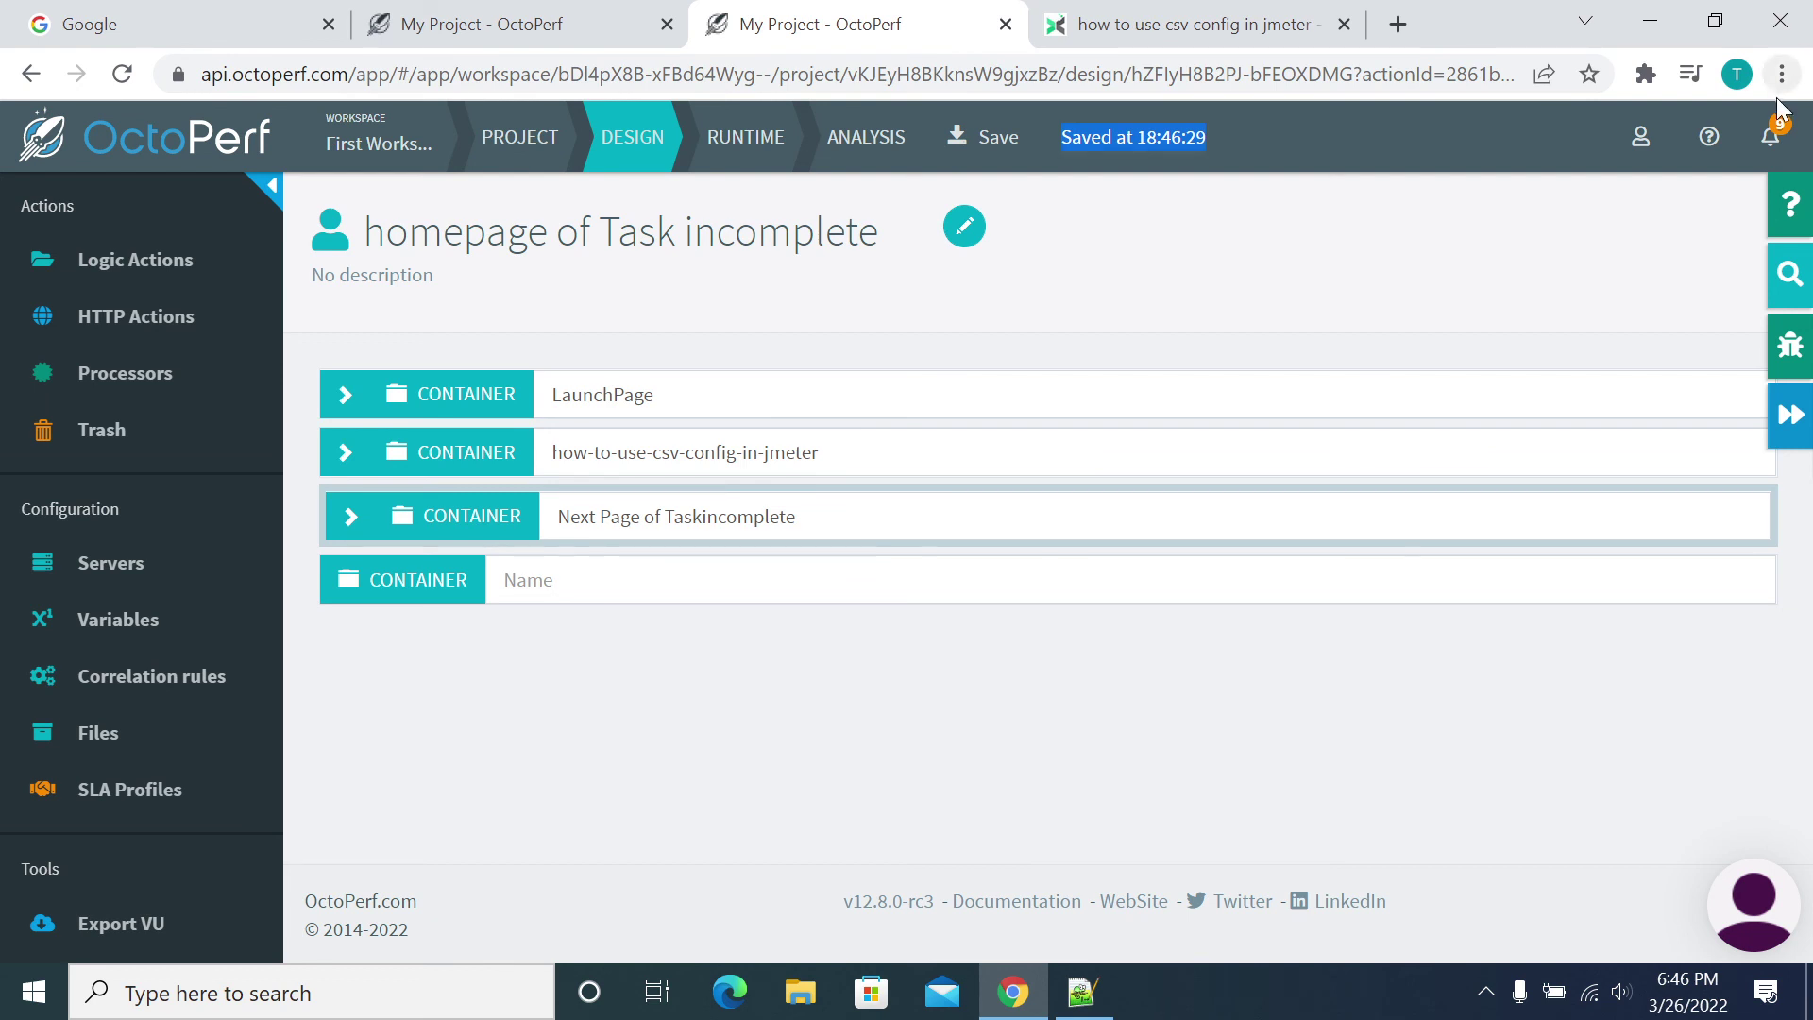
Review the OctoPerf notifications list and close it.
left_click(1760, 142)
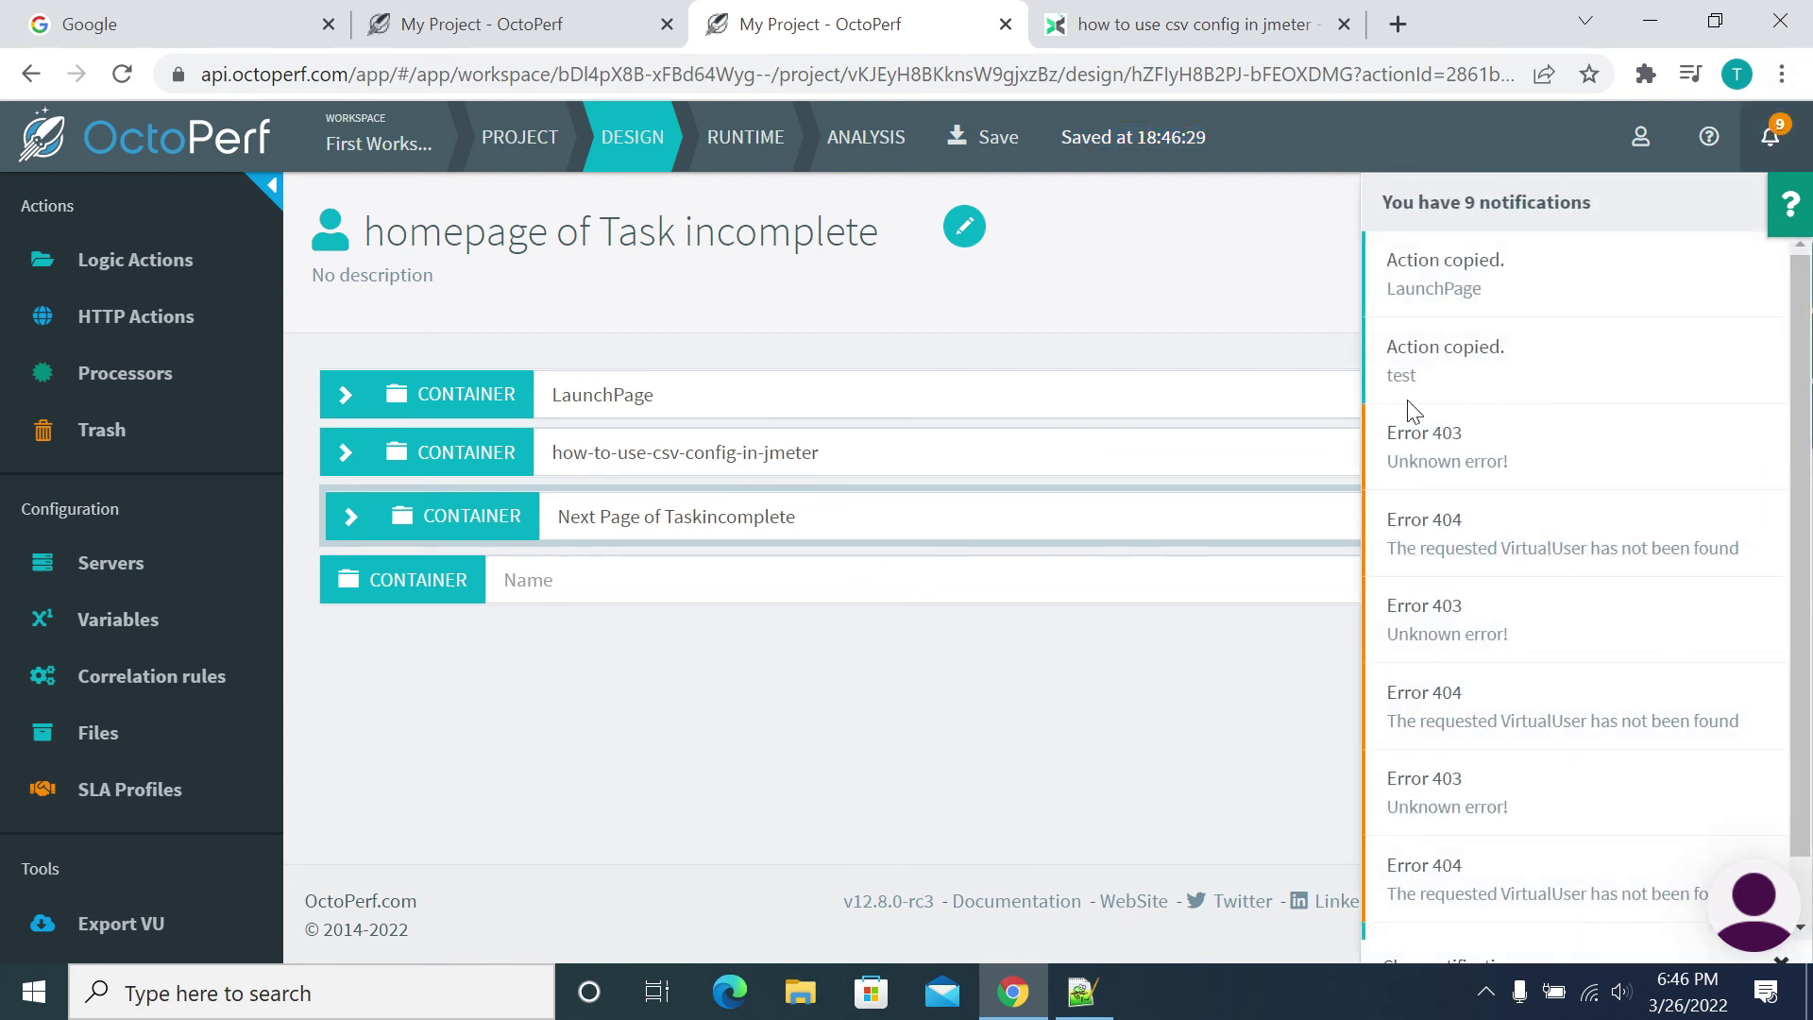
scroll(1476, 465, "down", 1)
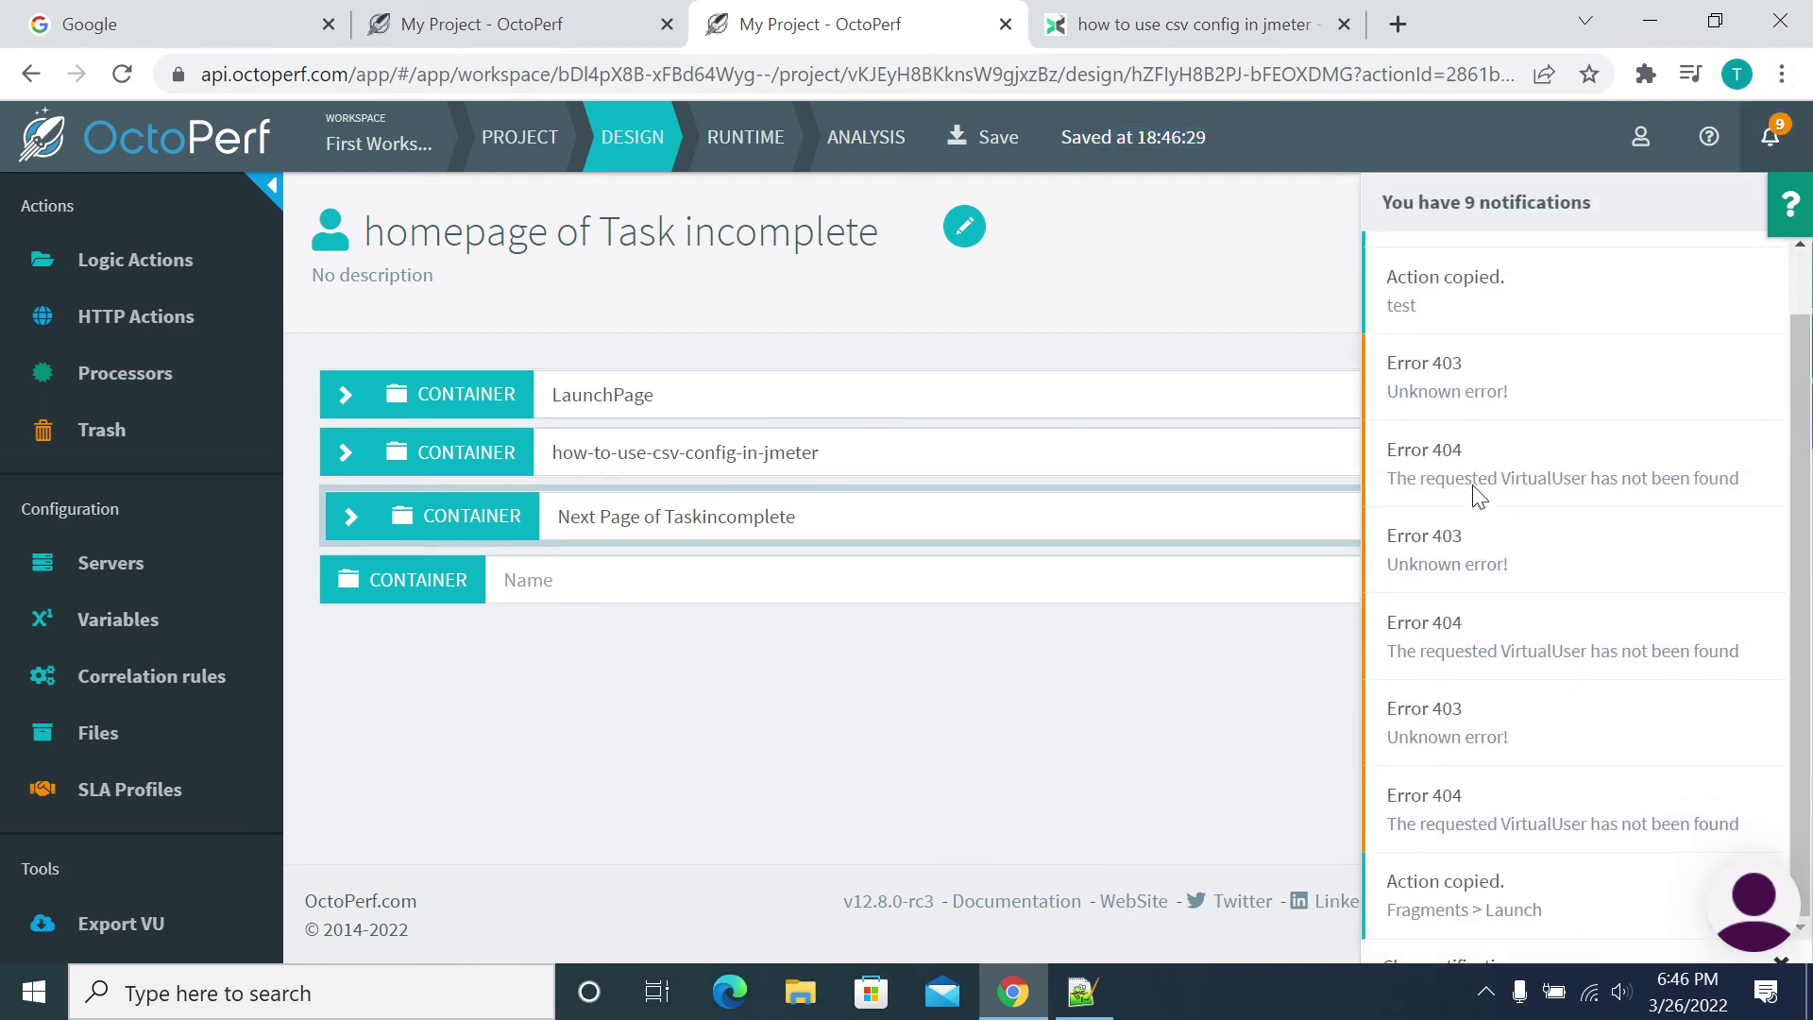
scroll(1477, 493, "up", 1)
left_click(1769, 137)
left_click(1769, 137)
scroll(1574, 684, "down", 1)
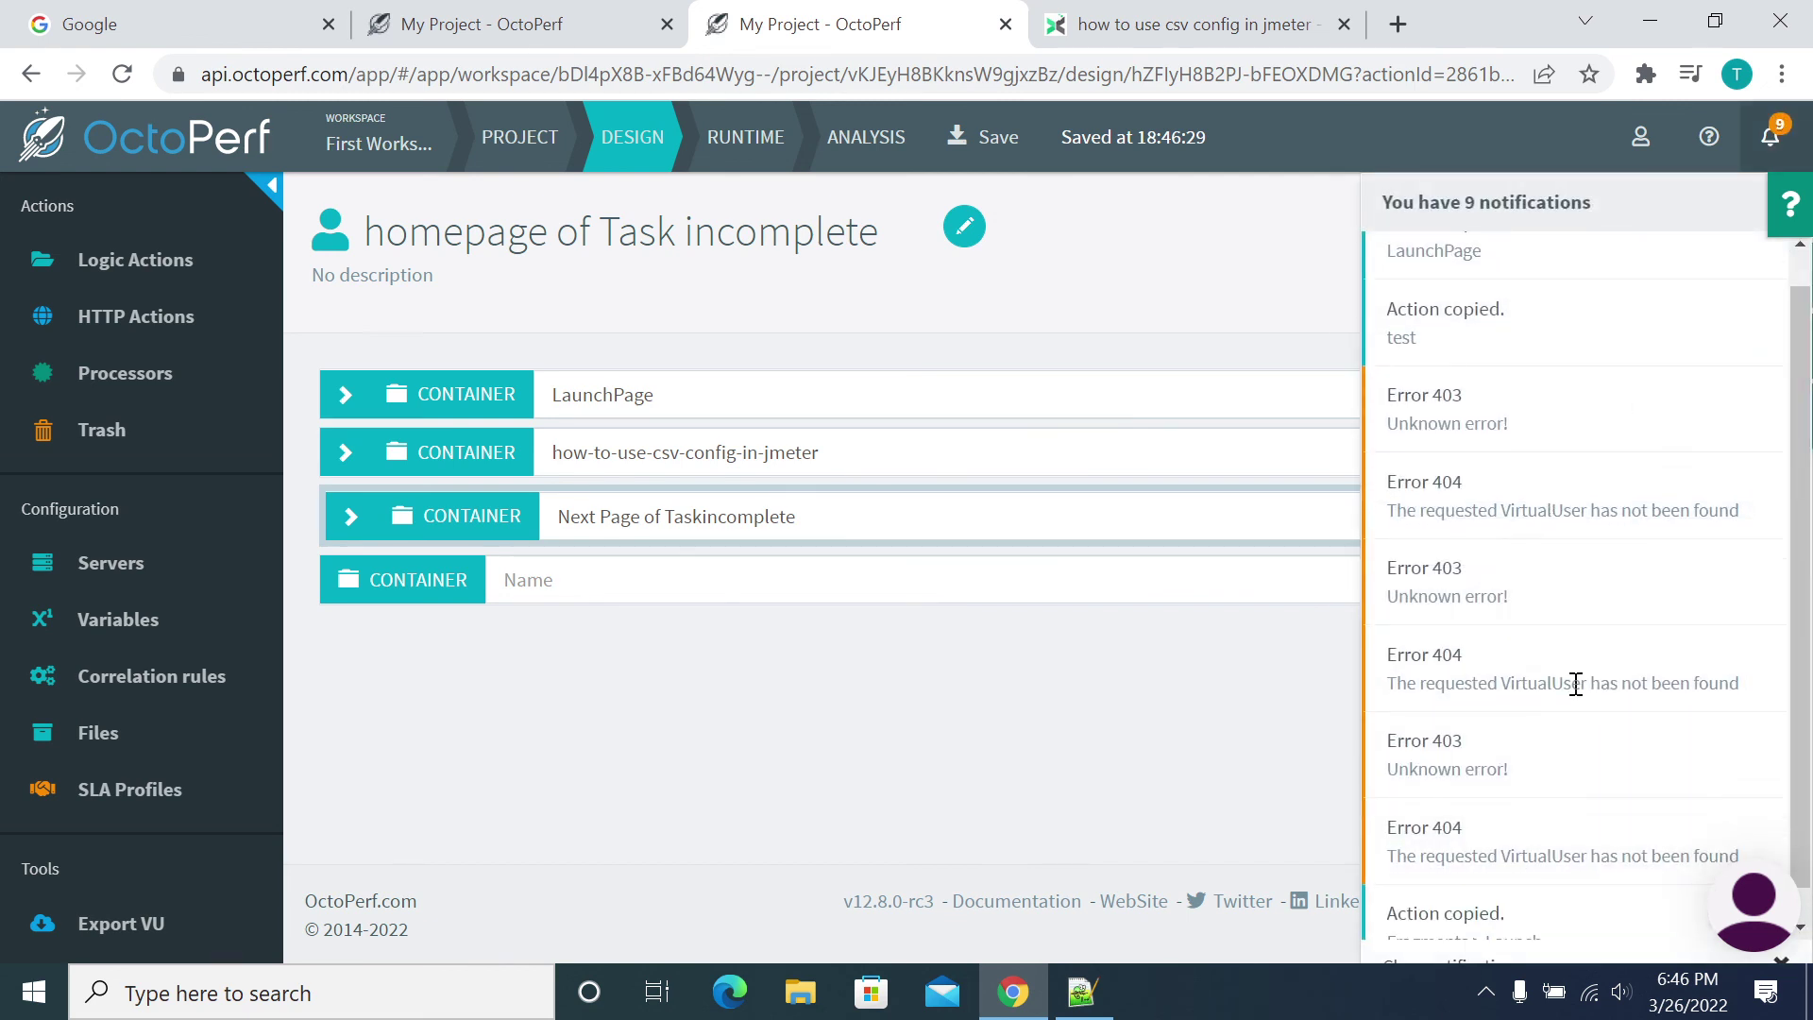
left_click(1483, 203)
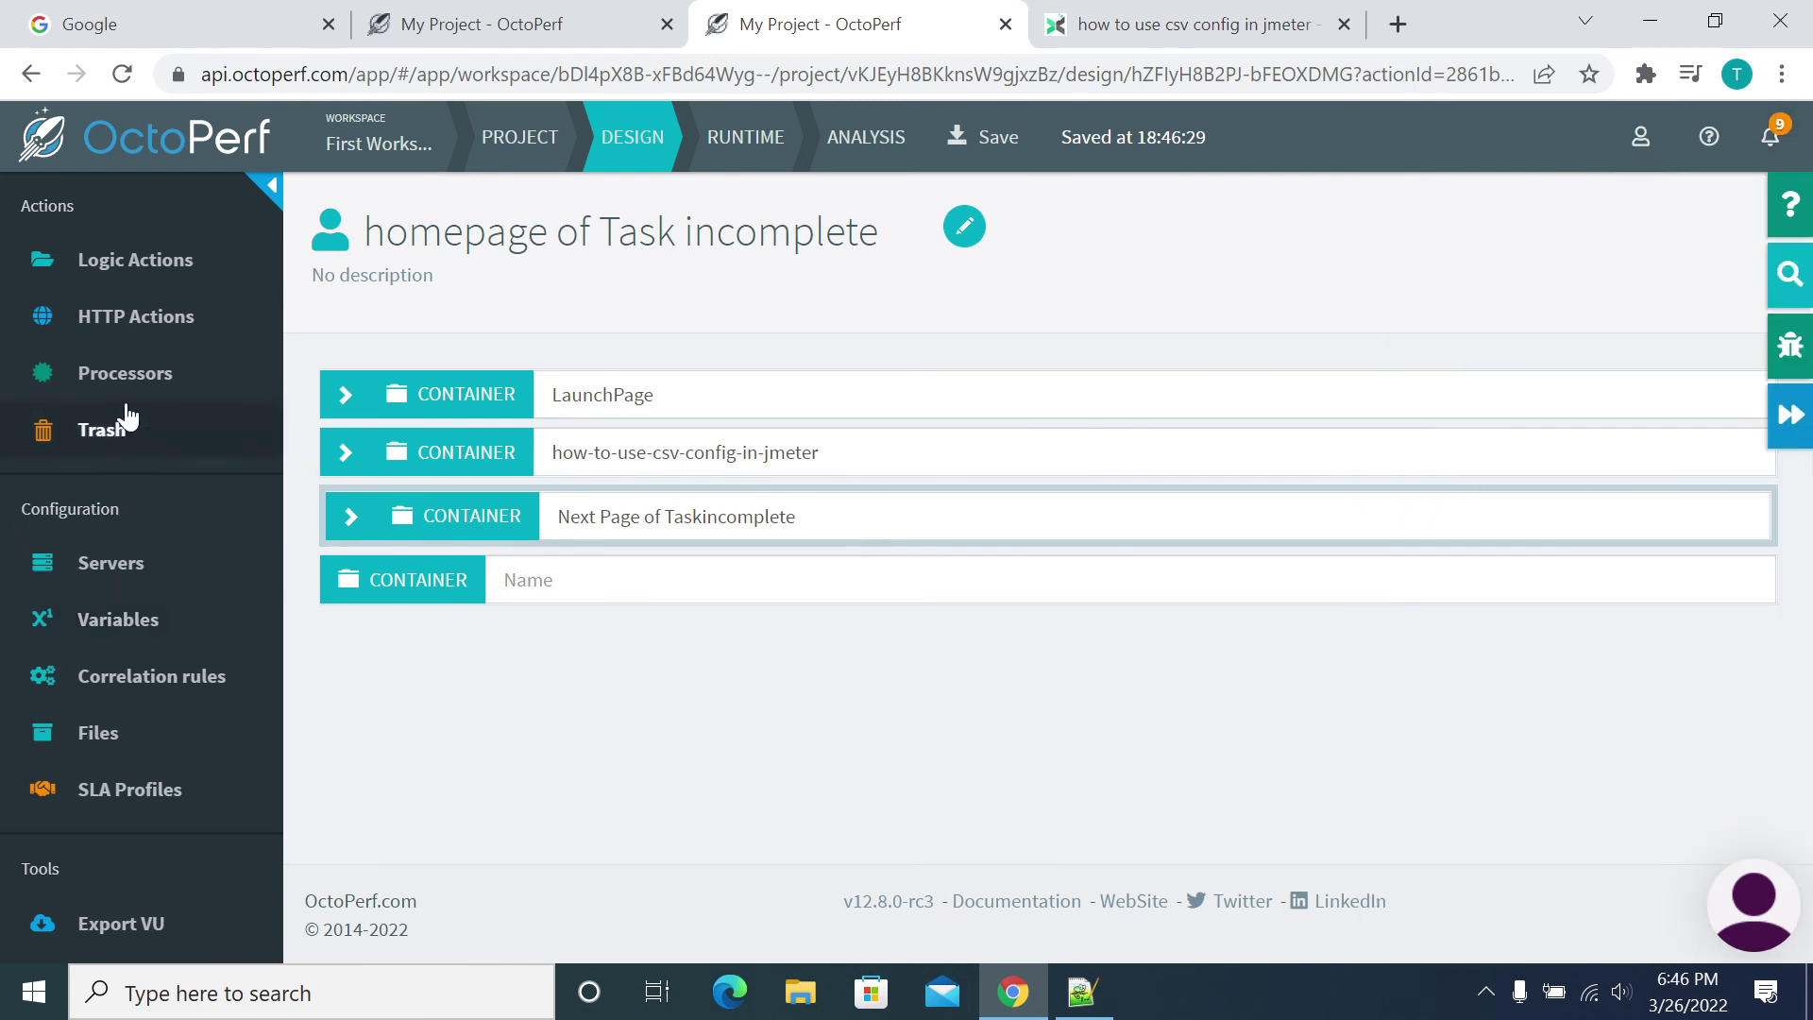
mouse_move(132, 317)
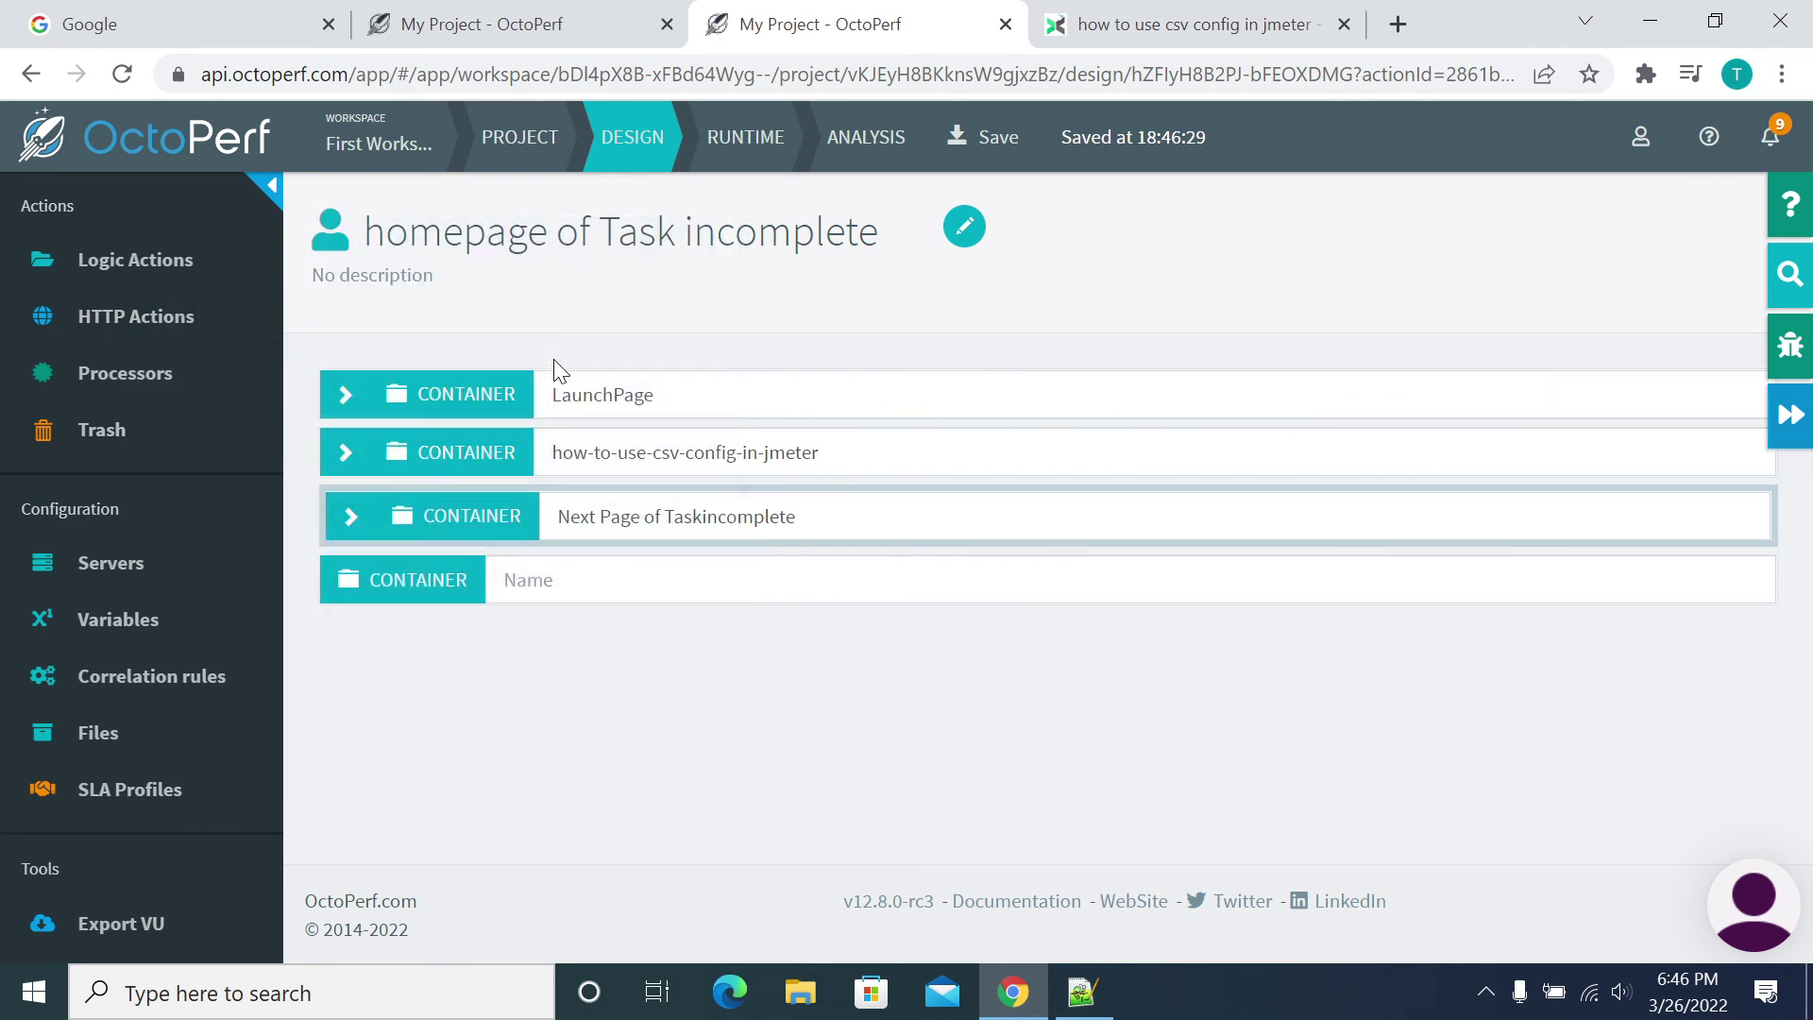